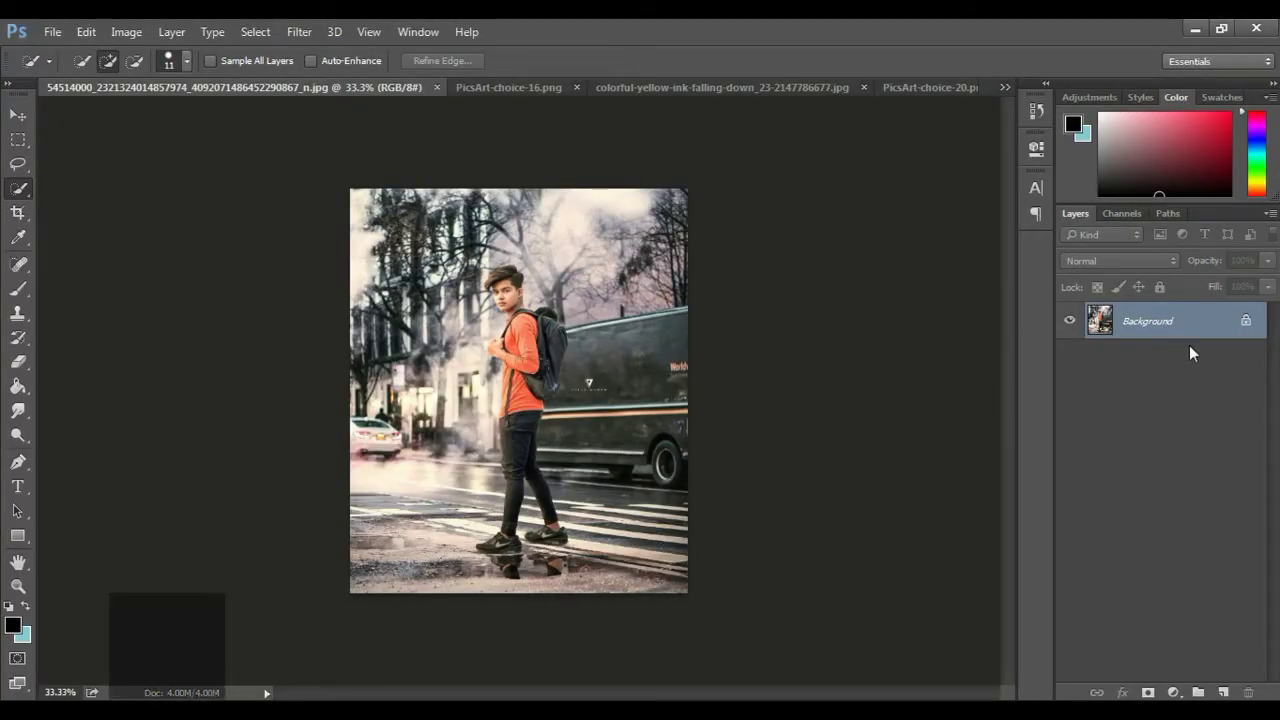
# Duplicate the Background layer to create a Background copy layer
pyautogui.moveTo(1186, 330); pyautogui.dragTo(1222, 692)
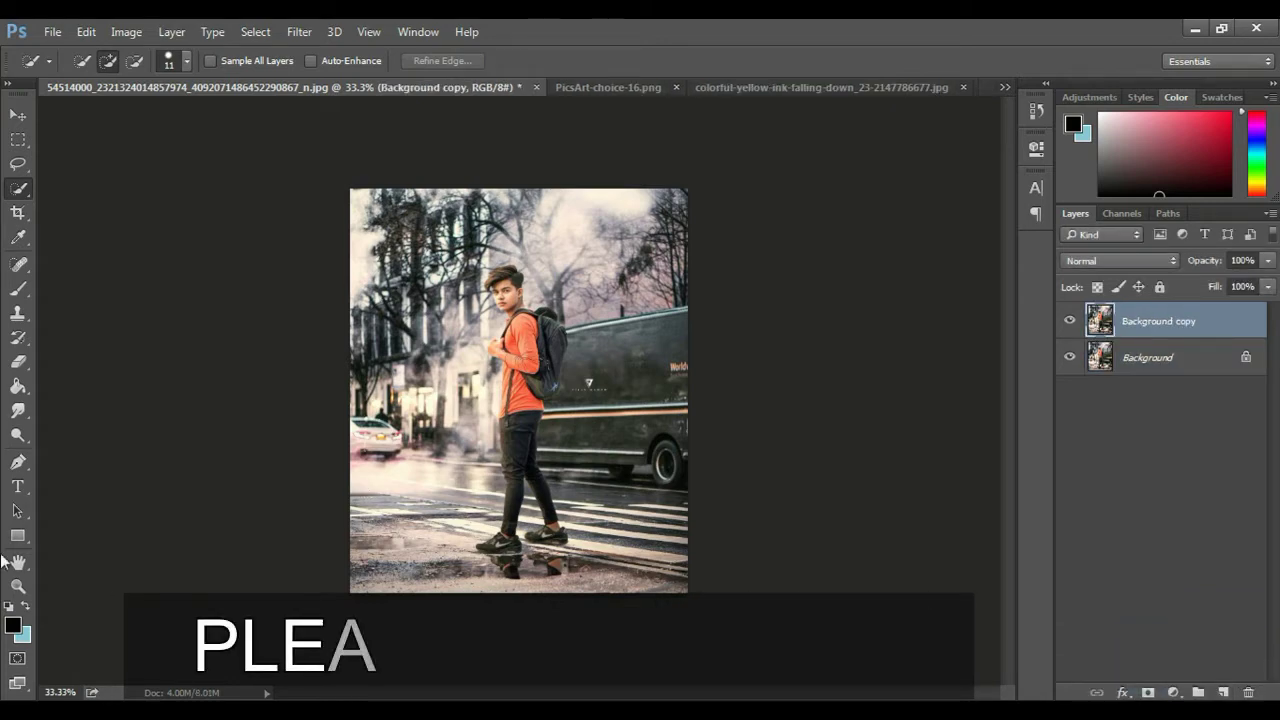
# Zoom in on the boy and quick-select his hair, face, arm and backpack
pyautogui.press('z')
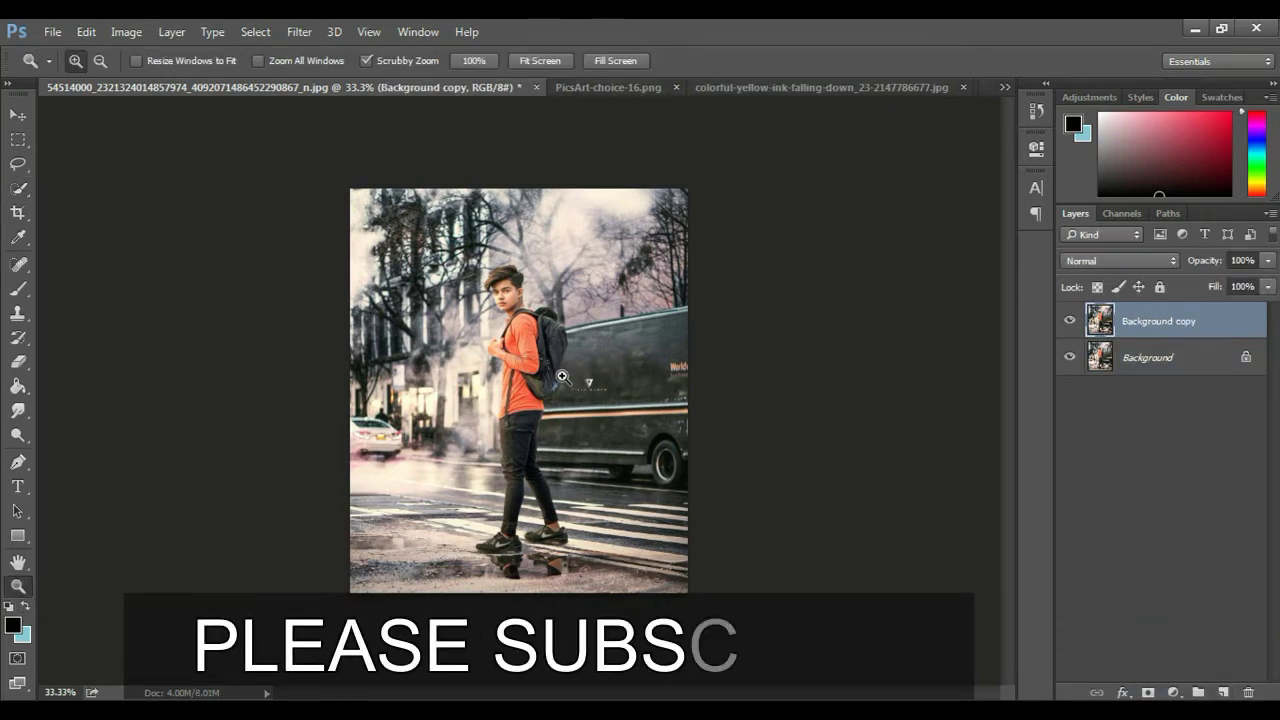
pyautogui.click(558, 368)
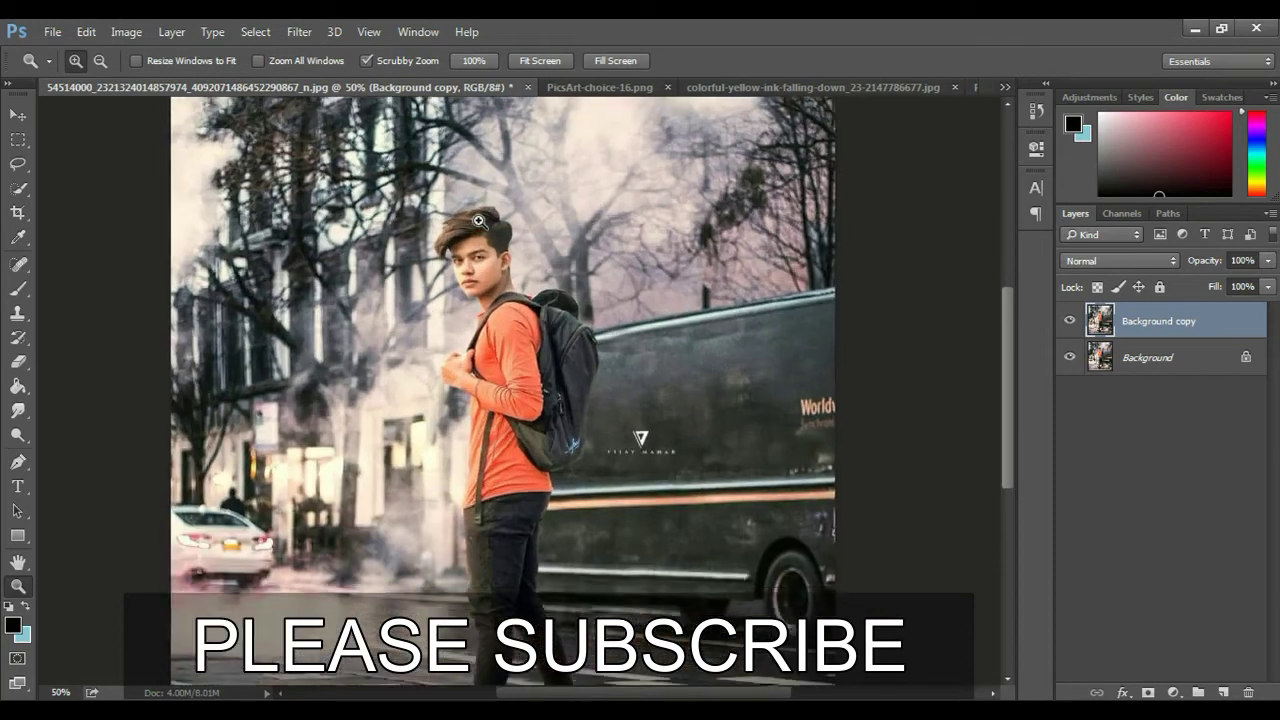
pyautogui.click(479, 220)
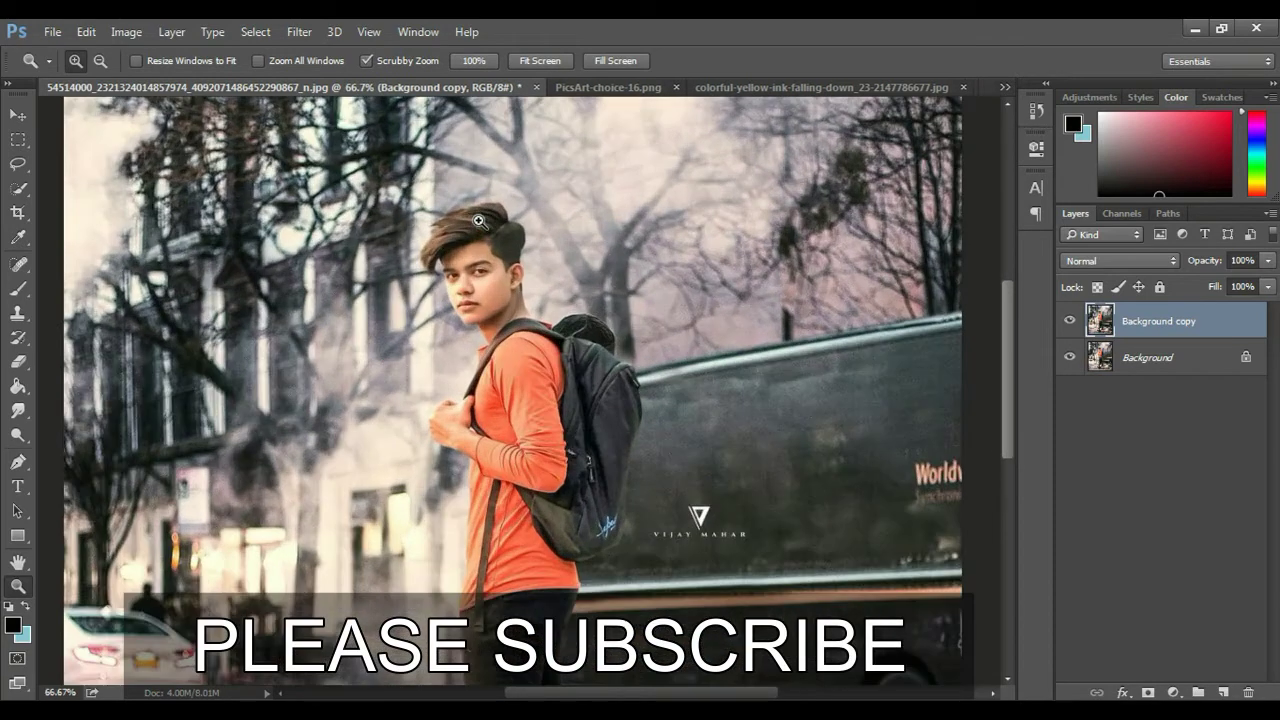
pyautogui.click(18, 190)
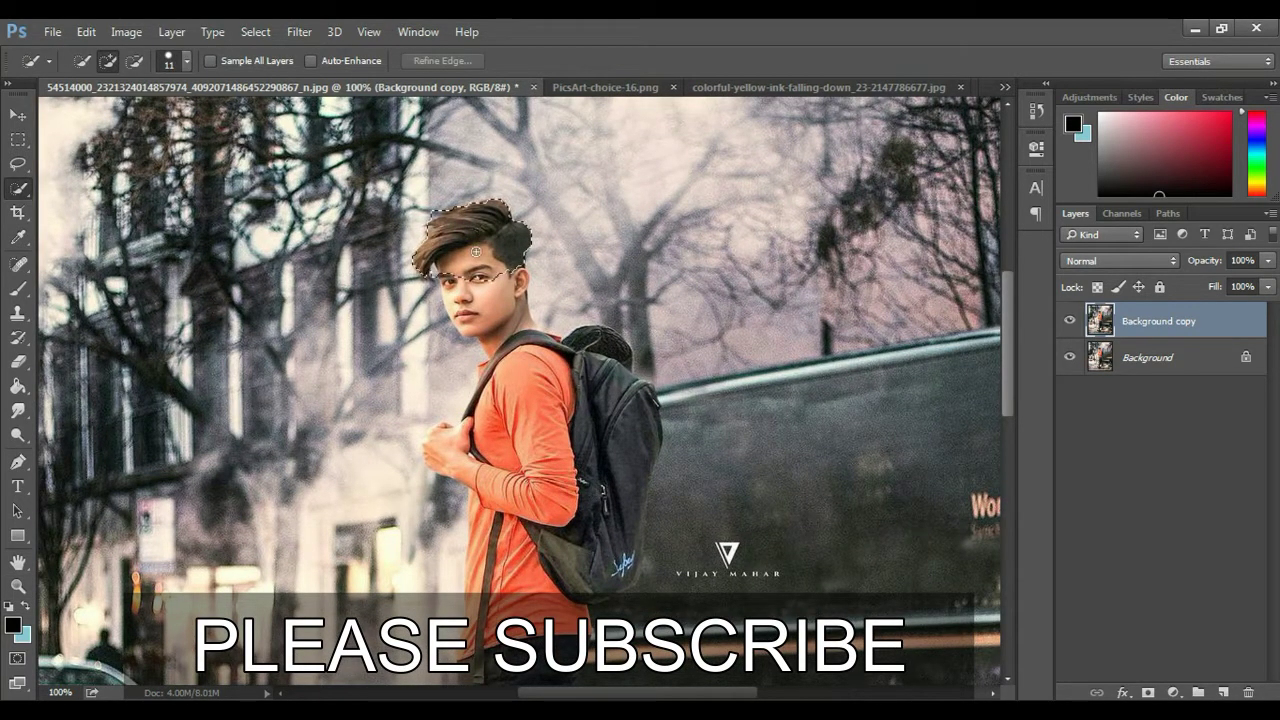
pyautogui.moveTo(476, 252); pyautogui.dragTo(540, 416)
pyautogui.moveTo(593, 370); pyautogui.dragTo(600, 347)
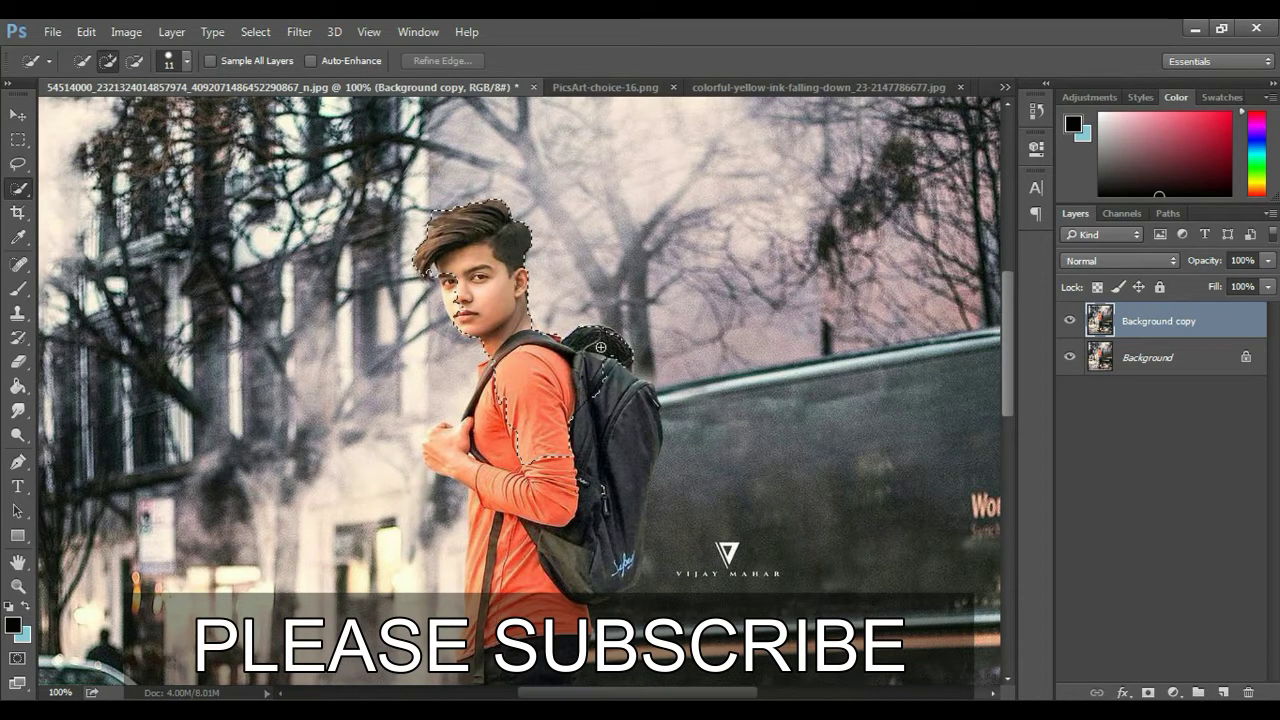
pyautogui.moveTo(624, 490)
pyautogui.mouseDown()
pyautogui.moveTo(626, 558)
pyautogui.moveTo(565, 545)
pyautogui.moveTo(528, 467)
pyautogui.moveTo(441, 460)
pyautogui.mouseUp()
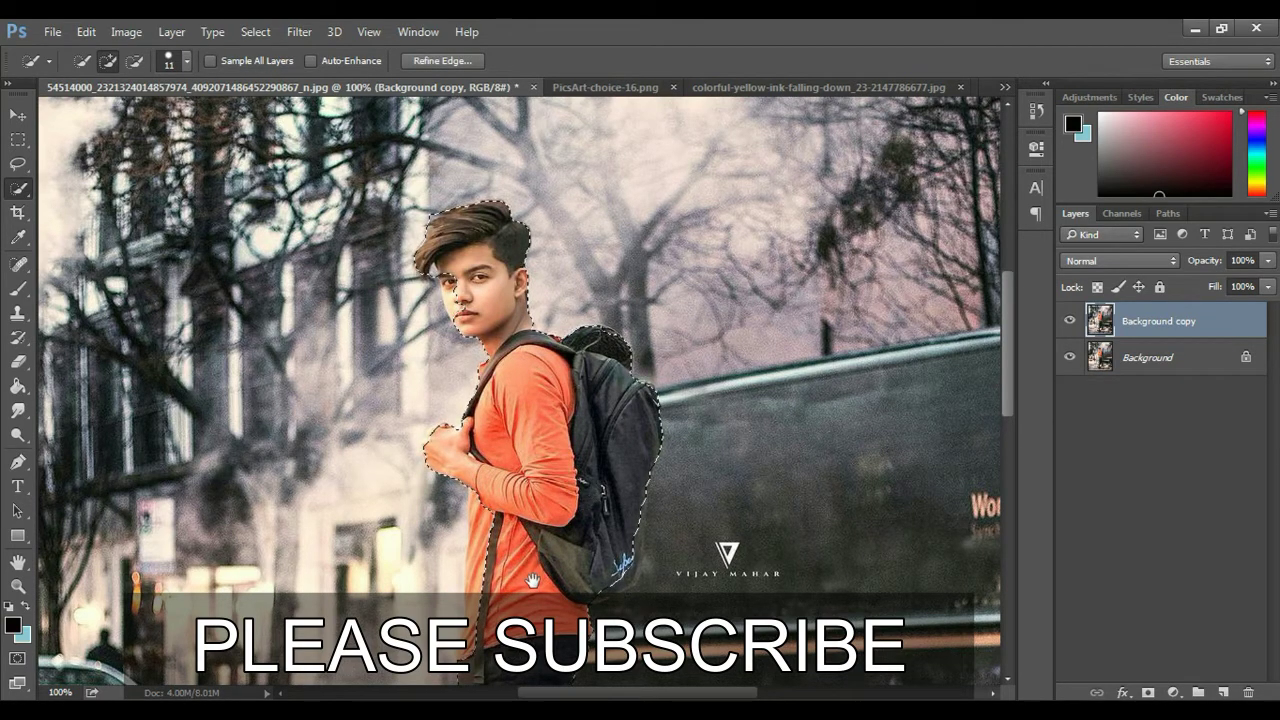
# Extend the selection down his legs and shoes, subtracting the gaps between legs and shoes
pyautogui.moveTo(533, 580); pyautogui.dragTo(563, 318)
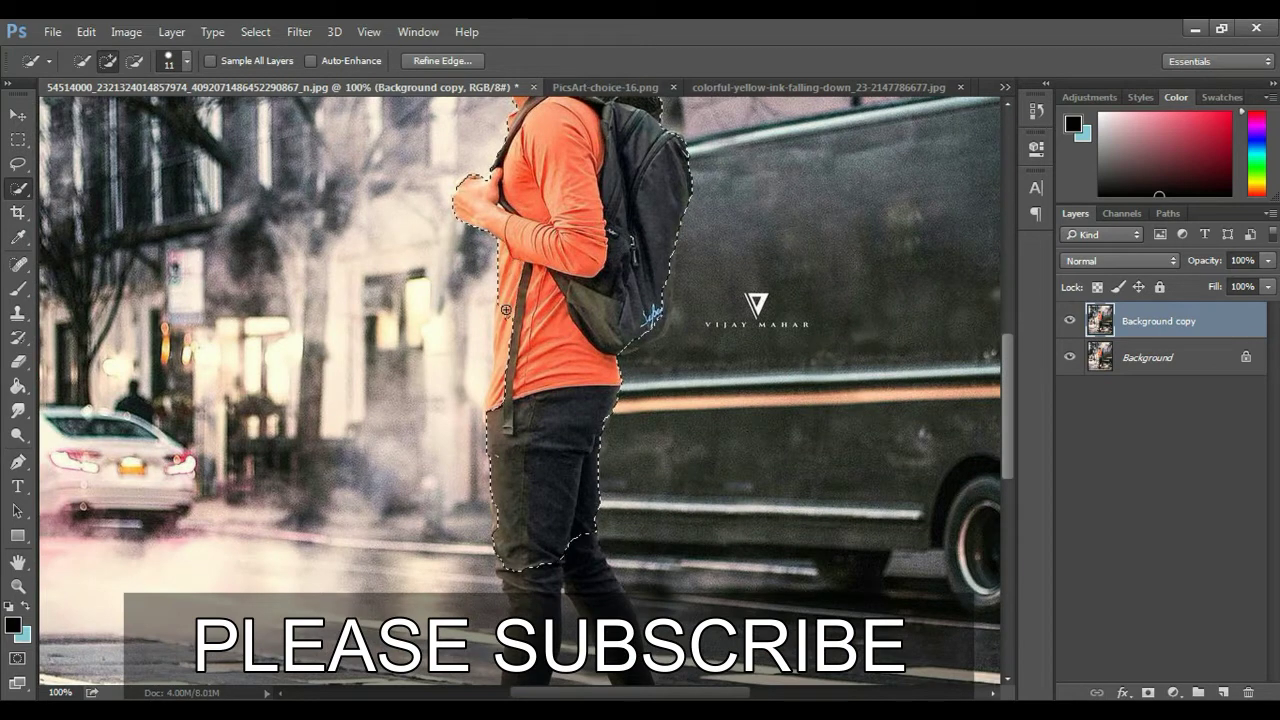
pyautogui.moveTo(536, 560); pyautogui.dragTo(572, 581)
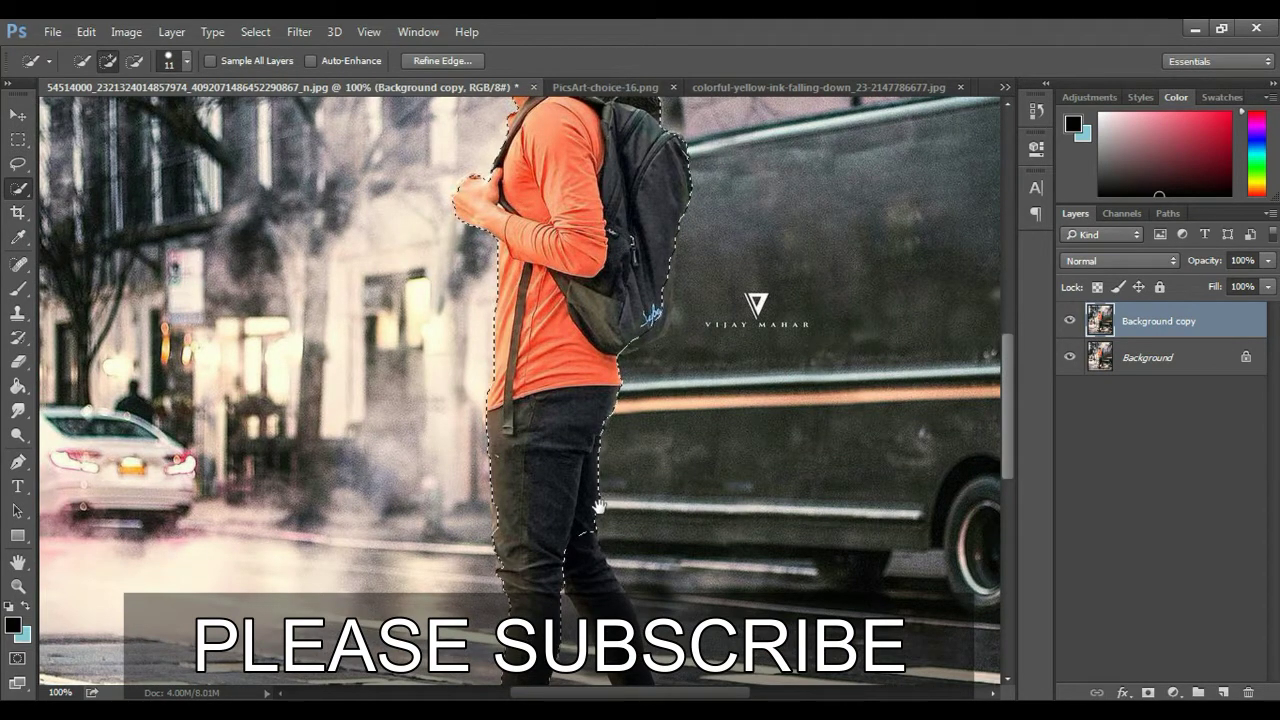
pyautogui.moveTo(599, 511)
pyautogui.mouseDown()
pyautogui.moveTo(592, 202)
pyautogui.moveTo(597, 284)
pyautogui.mouseUp()
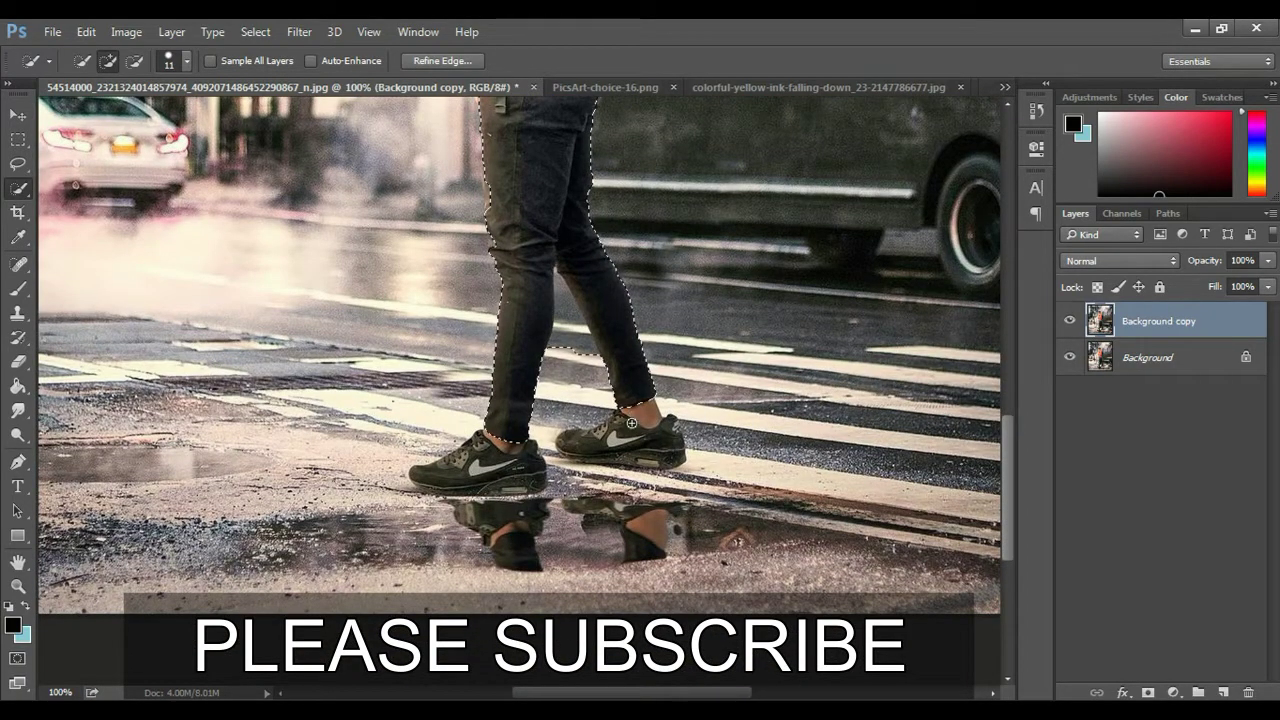
pyautogui.click(606, 441)
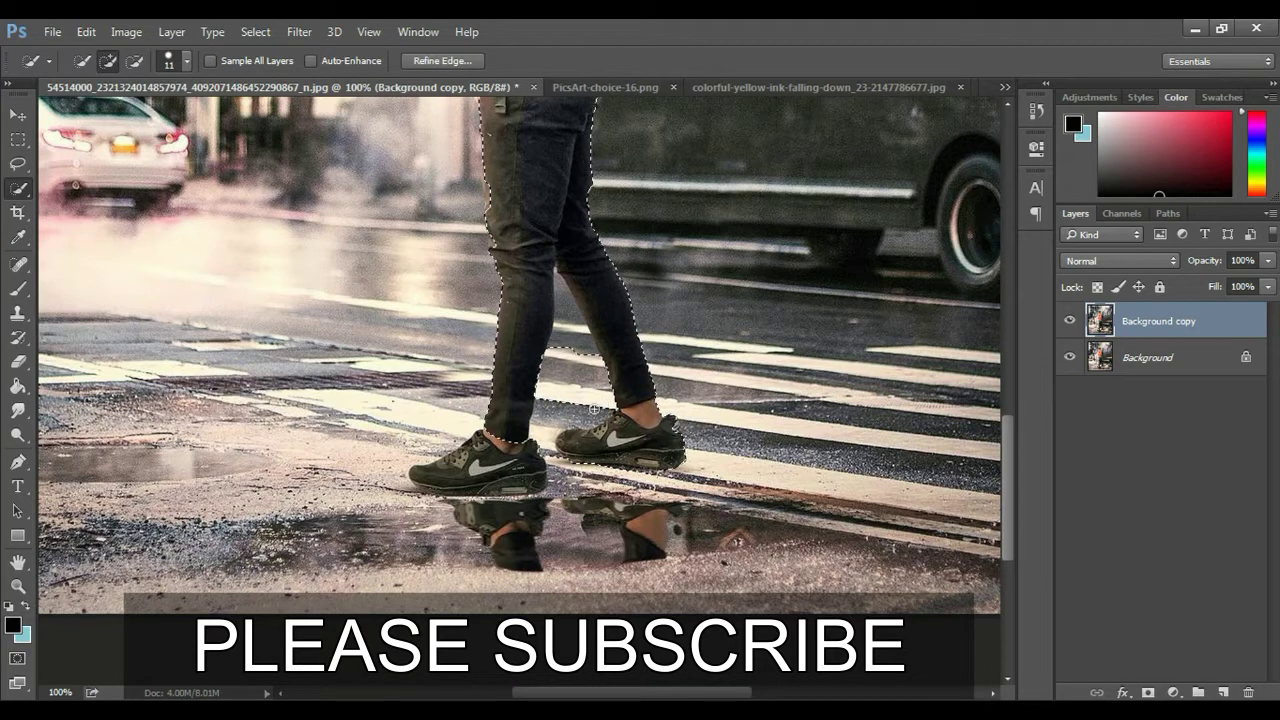
pyautogui.press('alt')
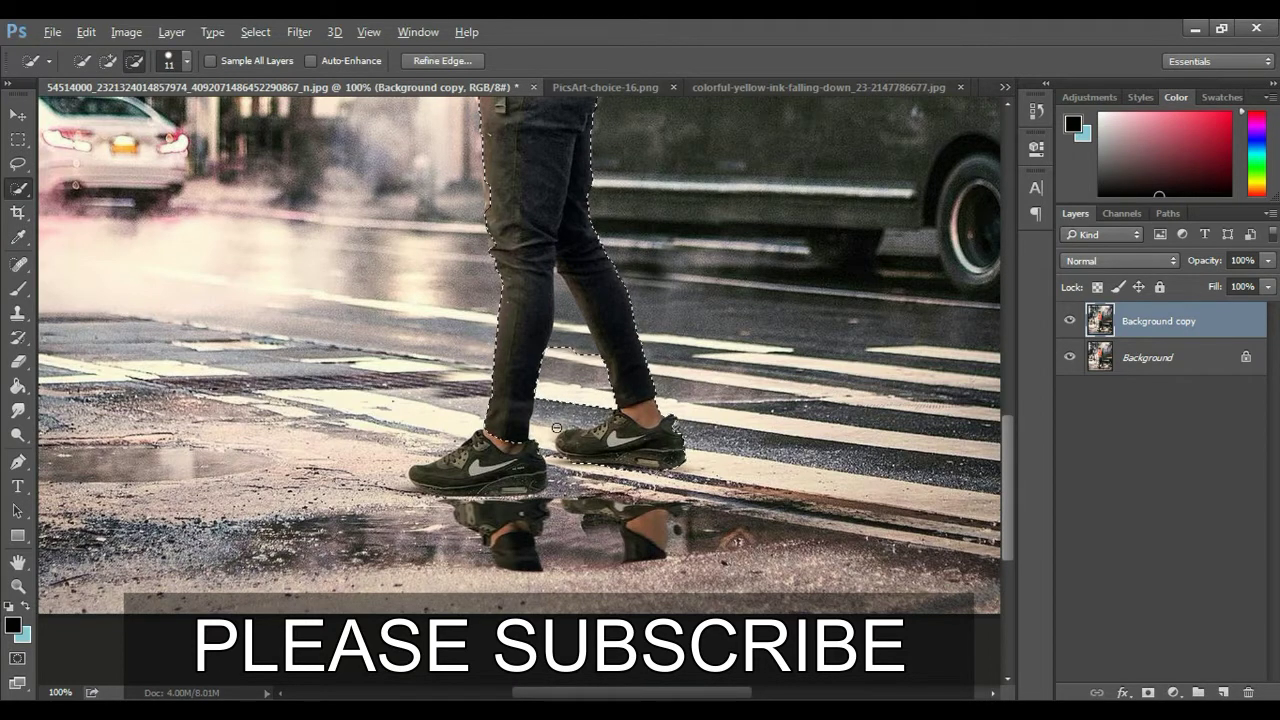
pyautogui.moveTo(556, 428); pyautogui.dragTo(562, 344)
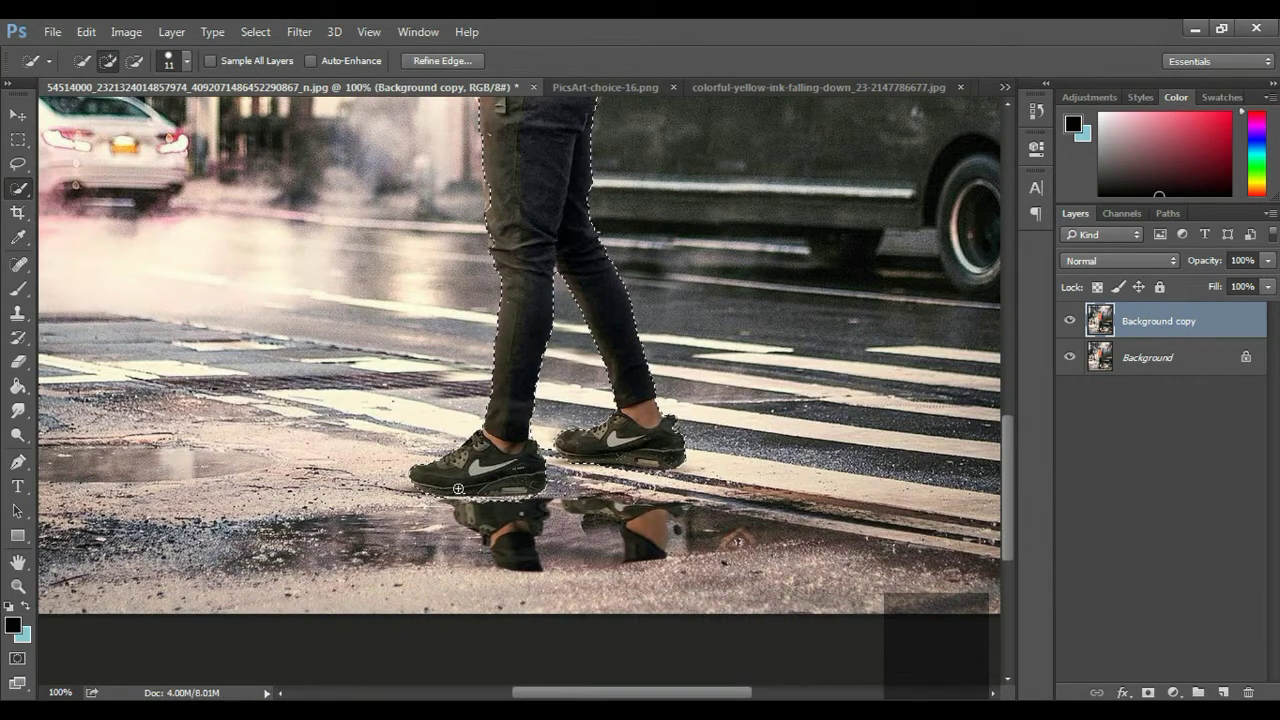
pyautogui.moveTo(456, 492); pyautogui.dragTo(579, 467)
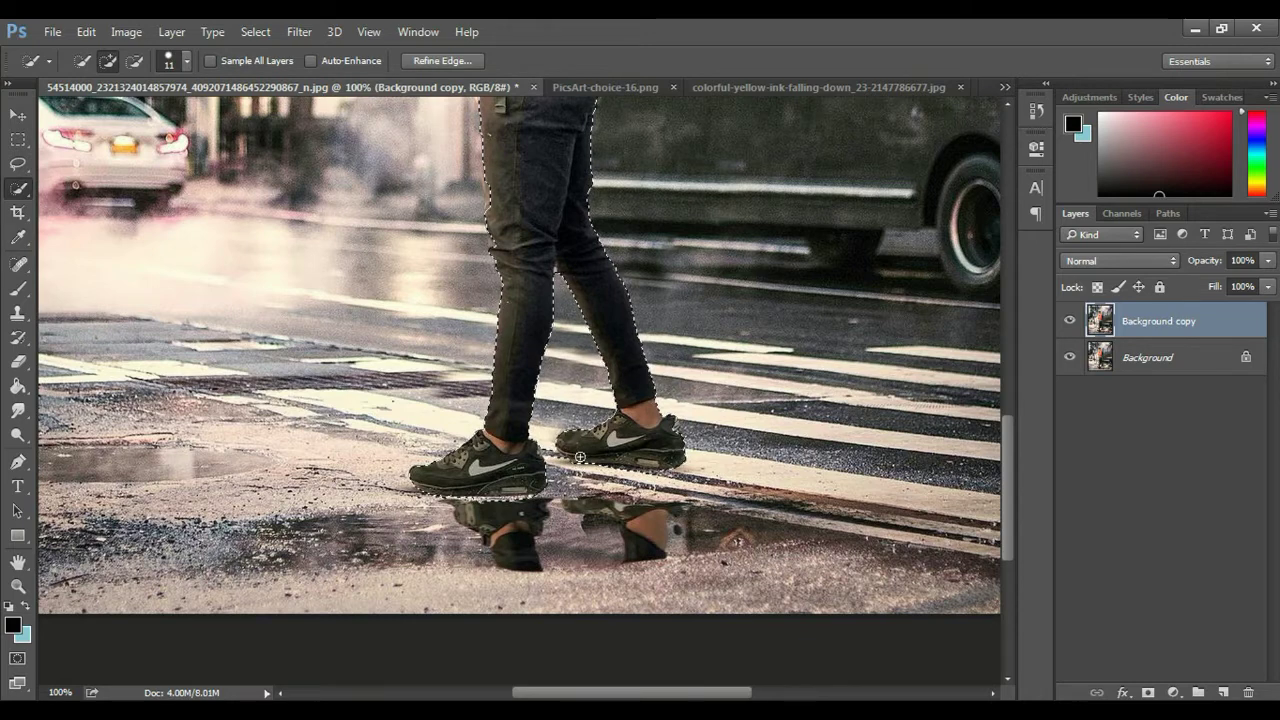
pyautogui.press('alt')
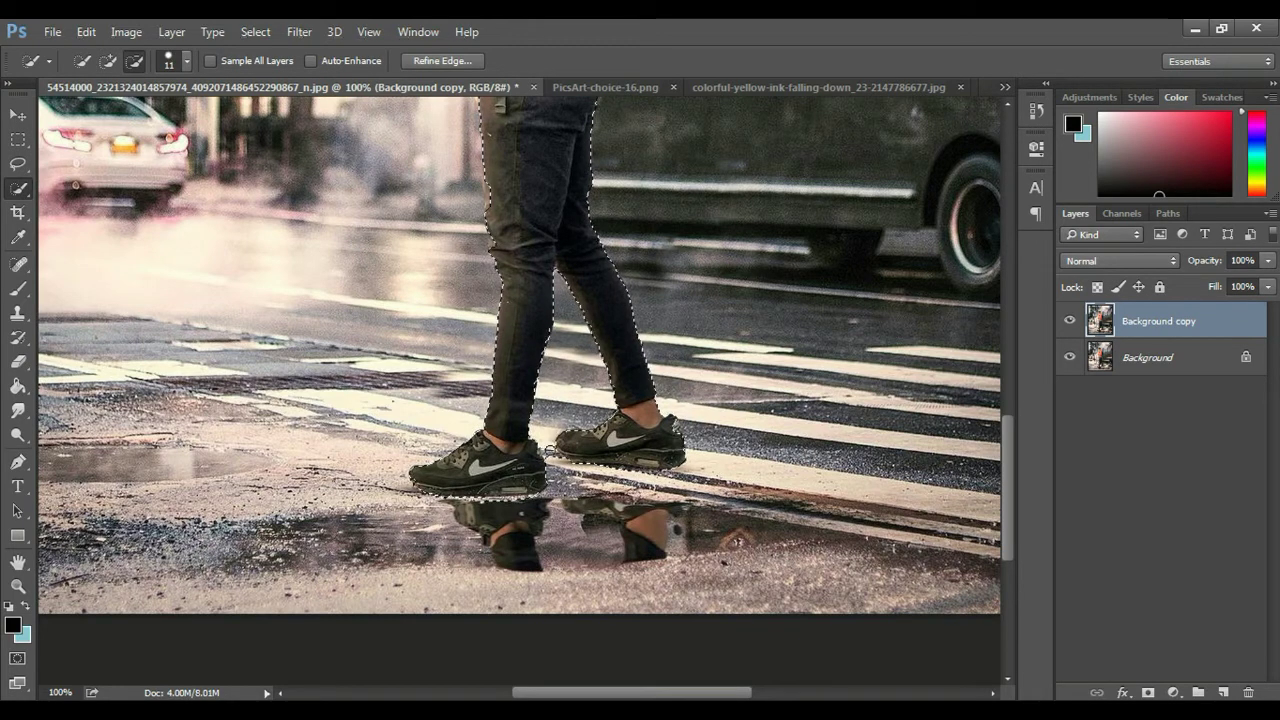
pyautogui.moveTo(548, 452); pyautogui.dragTo(577, 480)
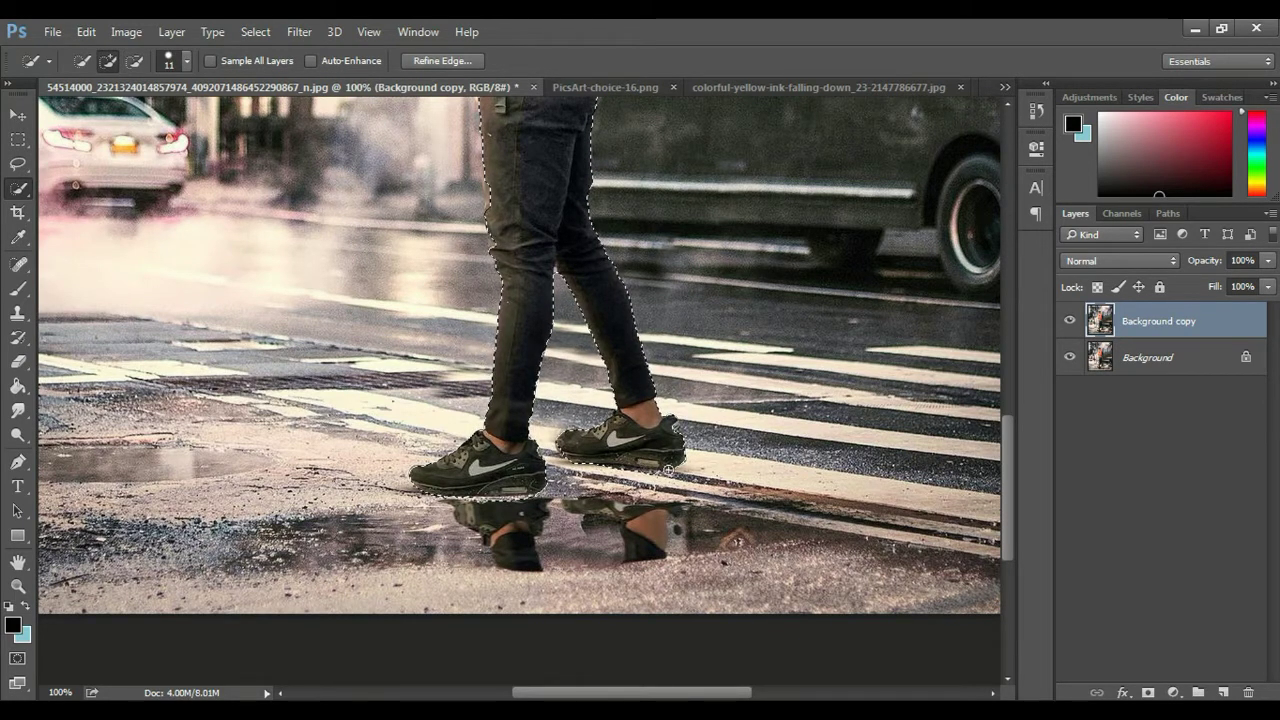
# Zoom to 300% on the shoes and trim the street from under the sole
pyautogui.click(18, 587)
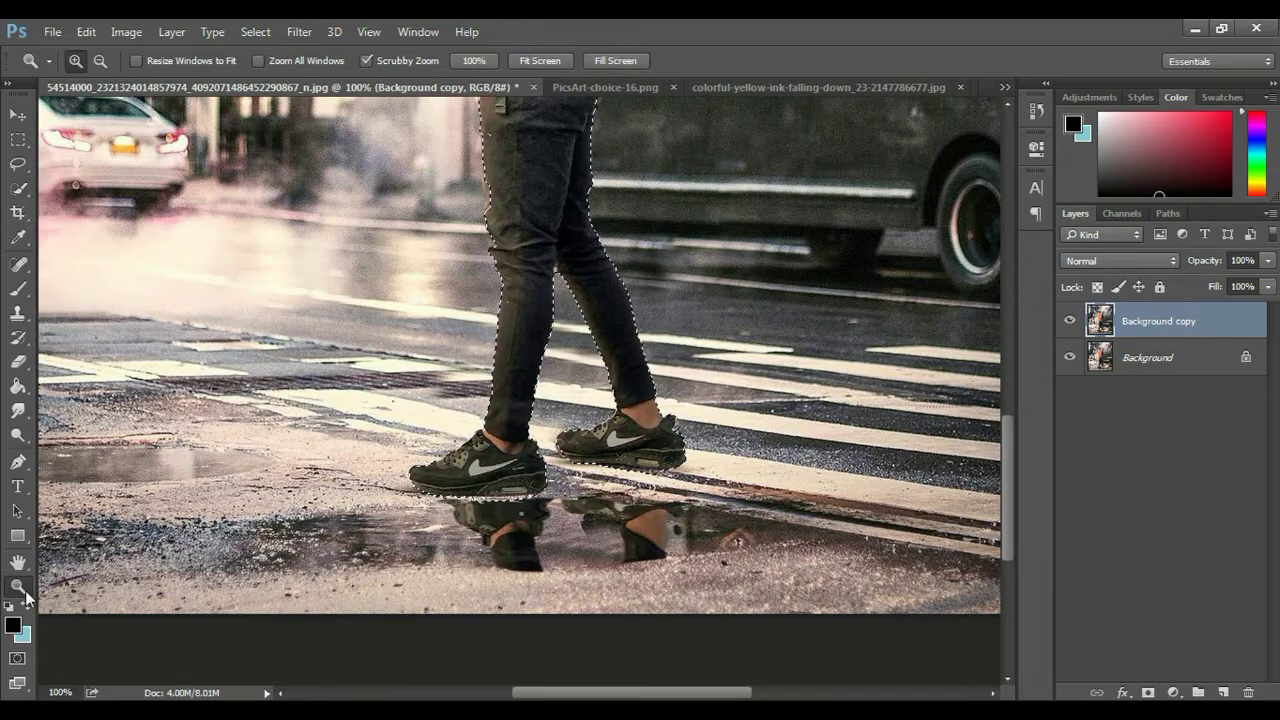
pyautogui.click(646, 472)
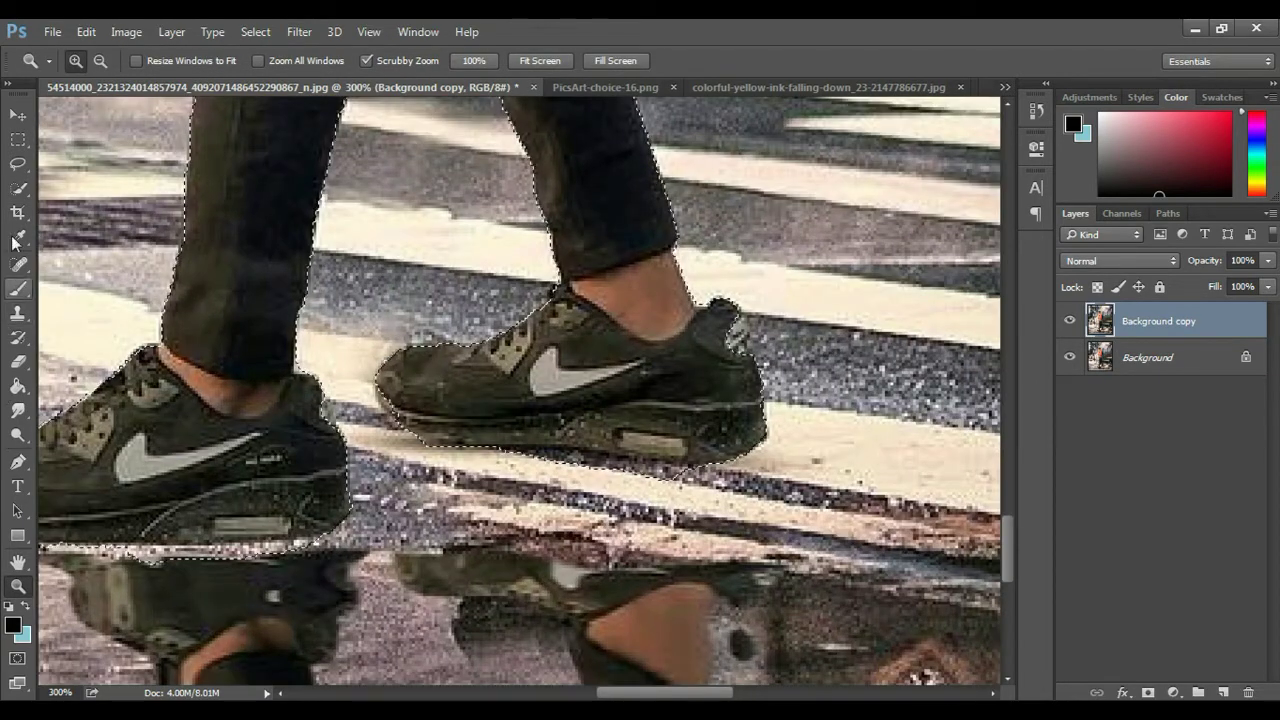
pyautogui.click(18, 188)
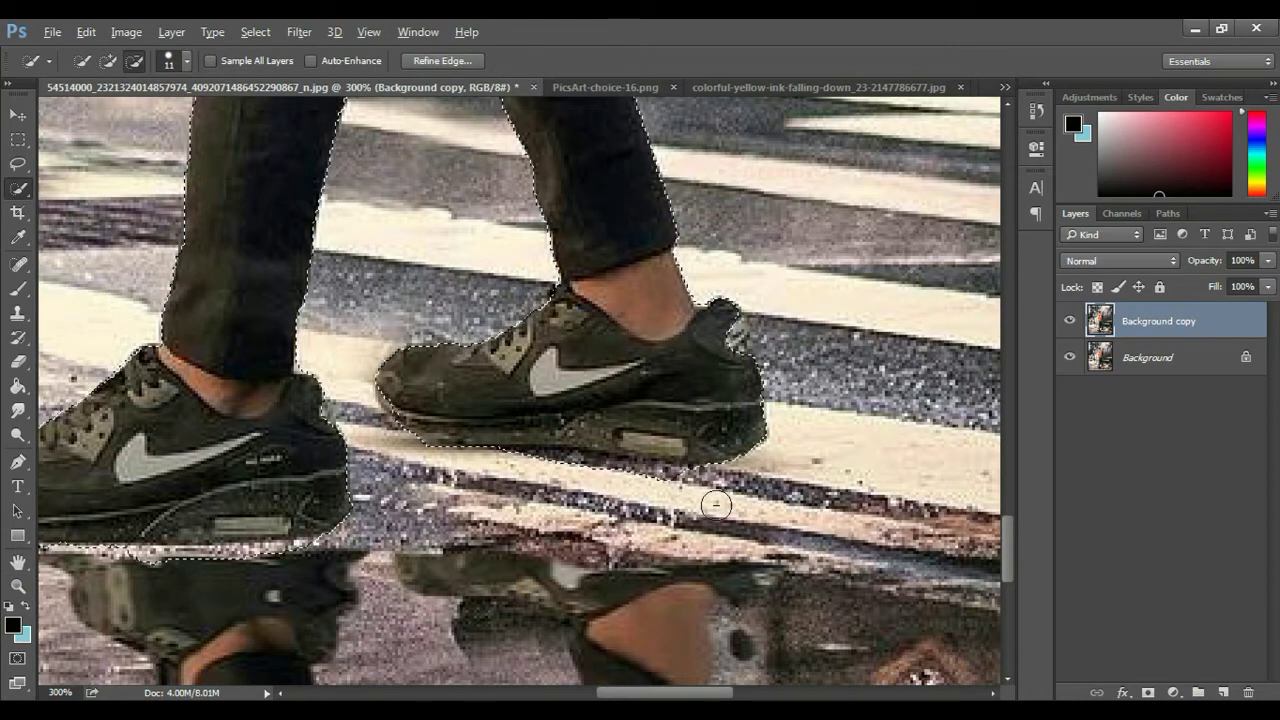
pyautogui.keyDown('alt'); pyautogui.click(660, 477); pyautogui.keyUp('alt')
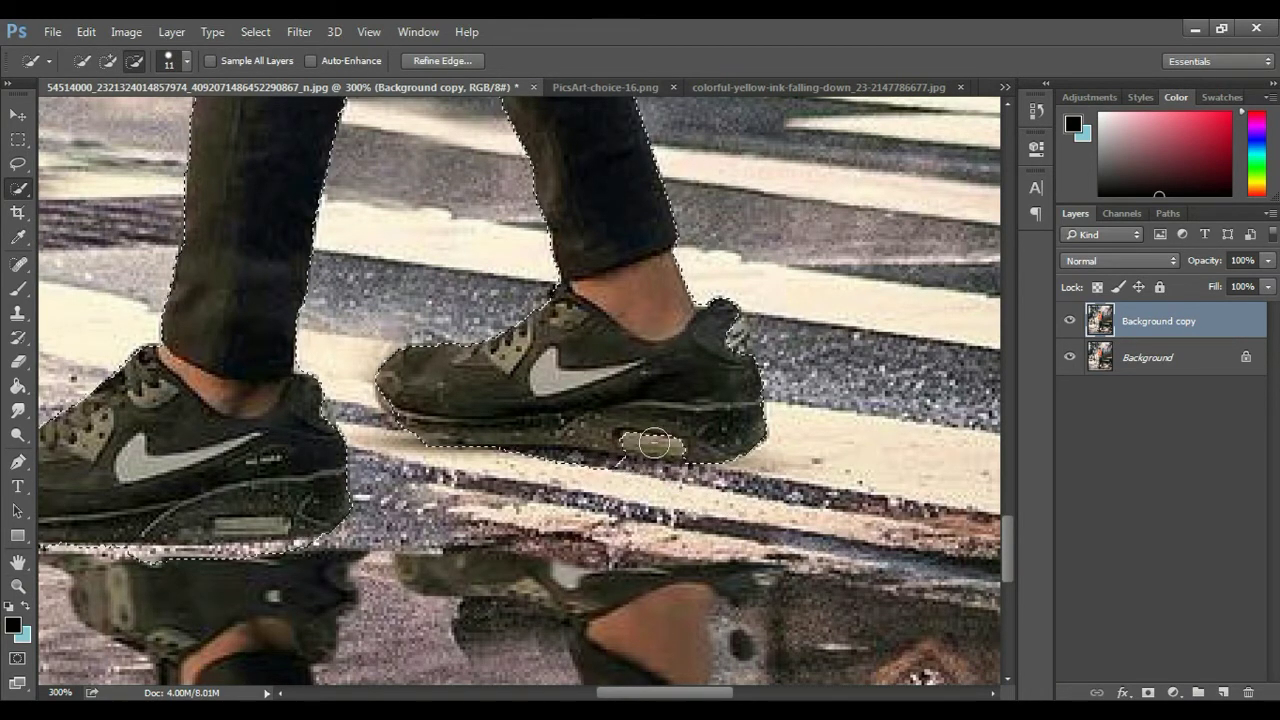
pyautogui.moveTo(628, 442); pyautogui.dragTo(654, 446)
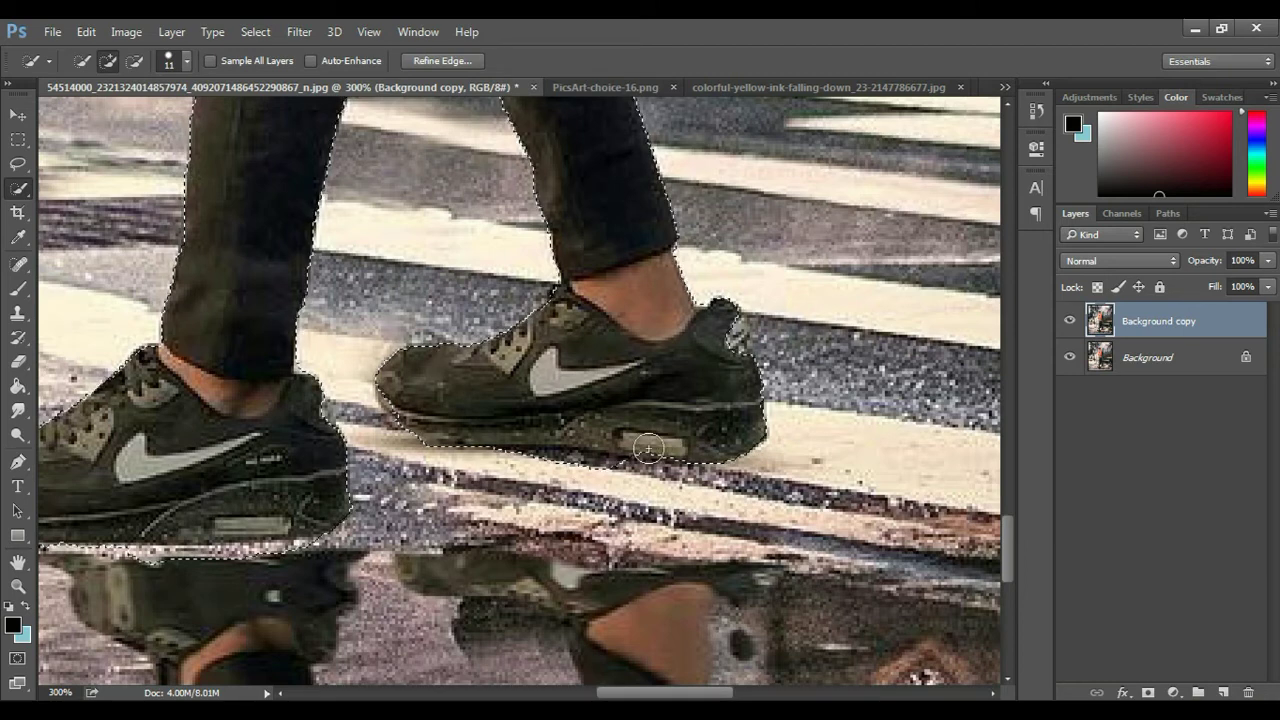
pyautogui.keyDown('alt'); pyautogui.click(579, 465); pyautogui.keyUp('alt')
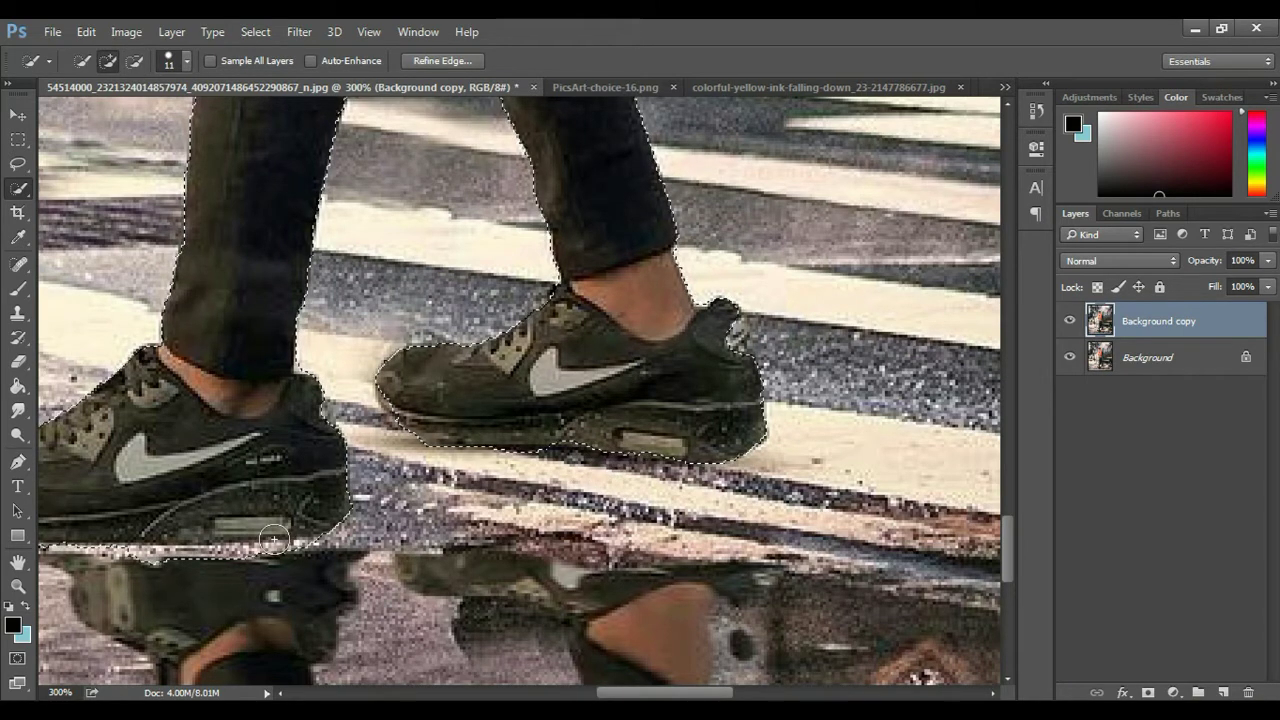
# Refine the left shoe's edge, then fit the whole photo on screen
pyautogui.moveTo(65, 593)
pyautogui.mouseDown()
pyautogui.moveTo(620, 405)
pyautogui.moveTo(510, 431)
pyautogui.mouseUp()
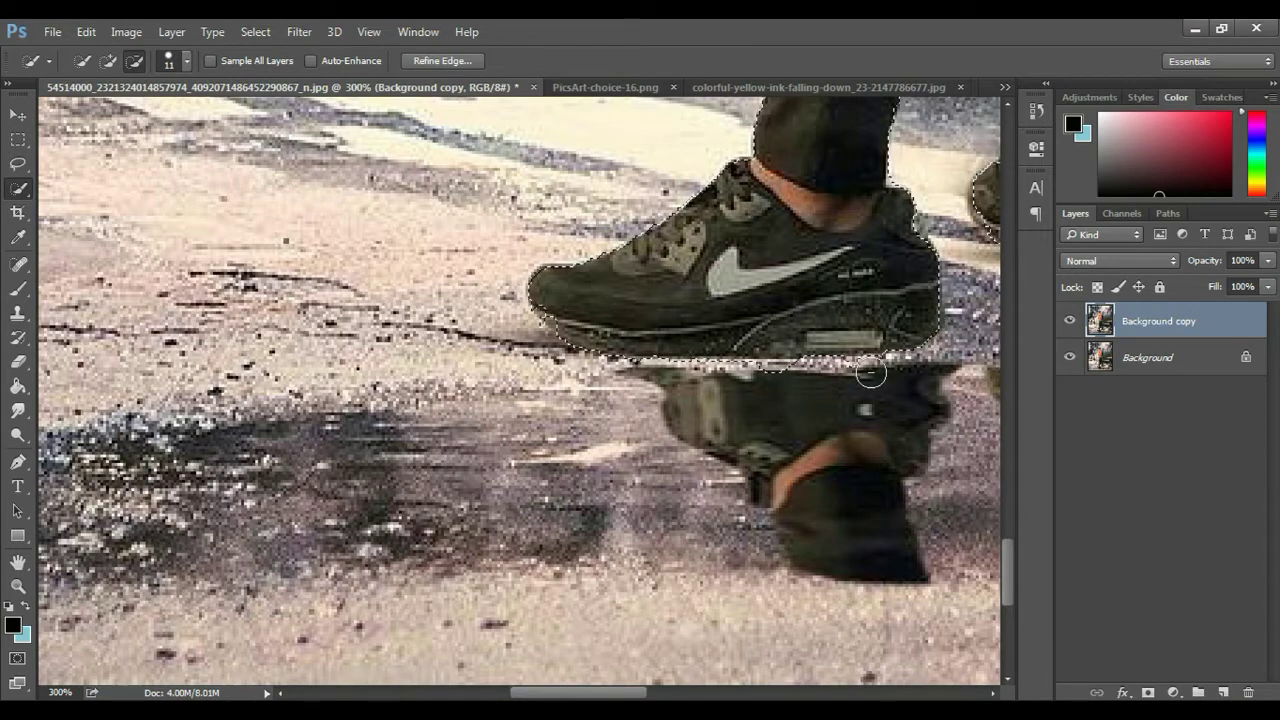
pyautogui.press('alt')
pyautogui.moveTo(882, 367); pyautogui.dragTo(32, 605)
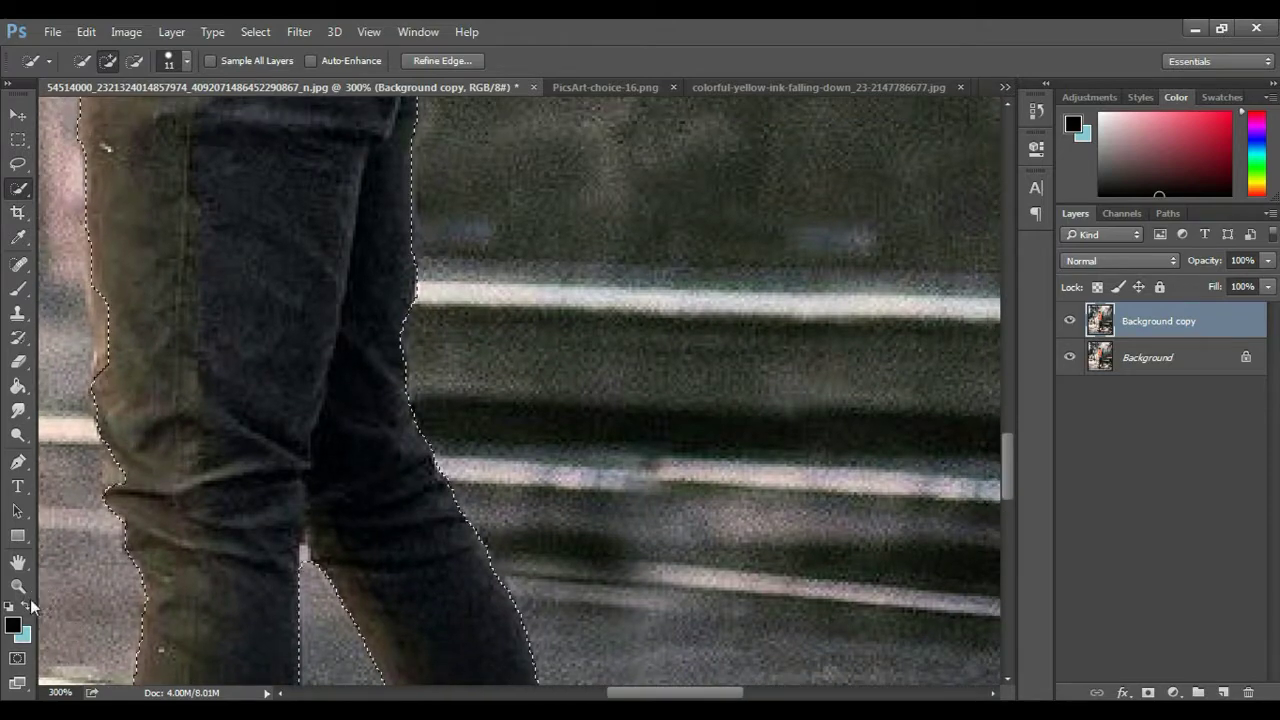
pyautogui.click(19, 587)
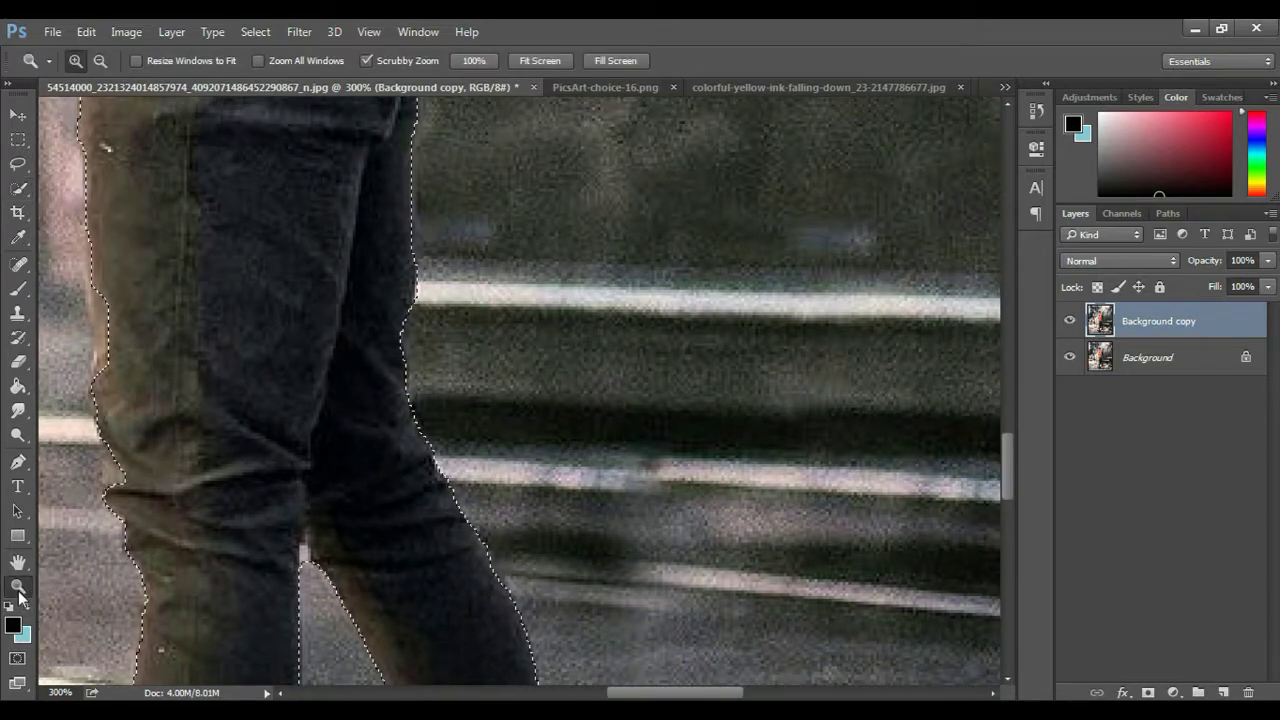
pyautogui.rightClick(245, 358)
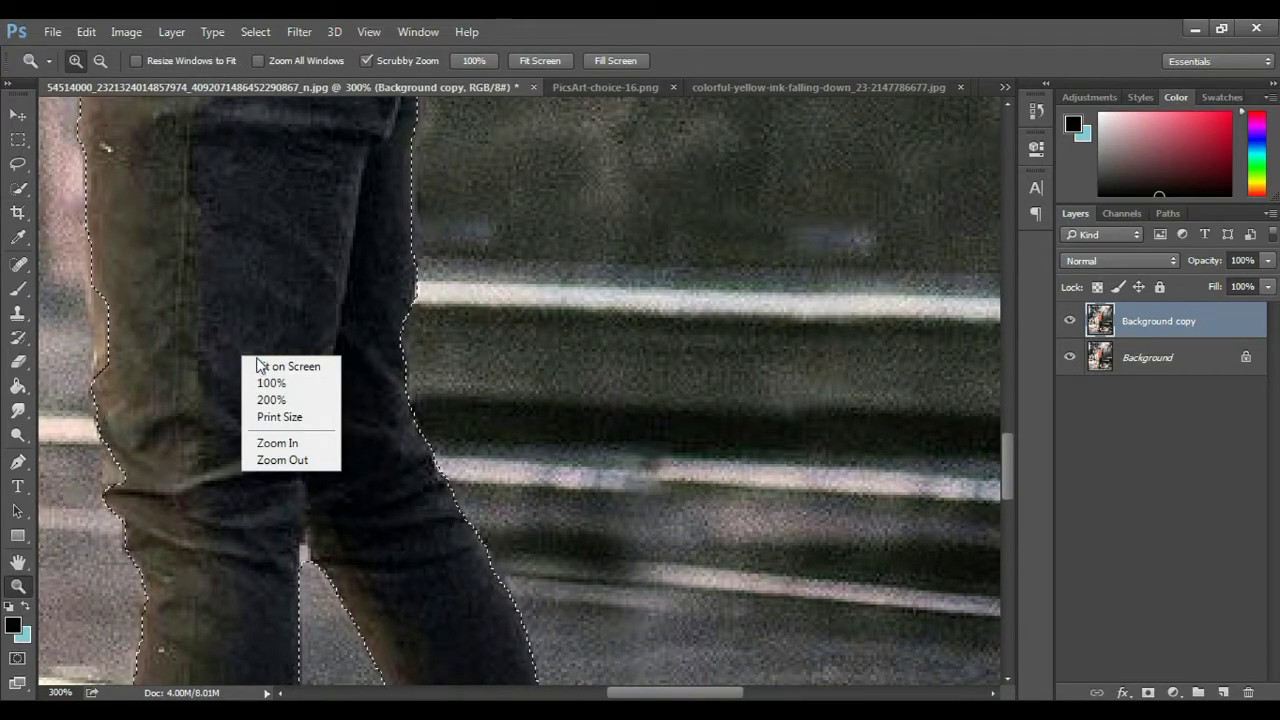
pyautogui.click(266, 366)
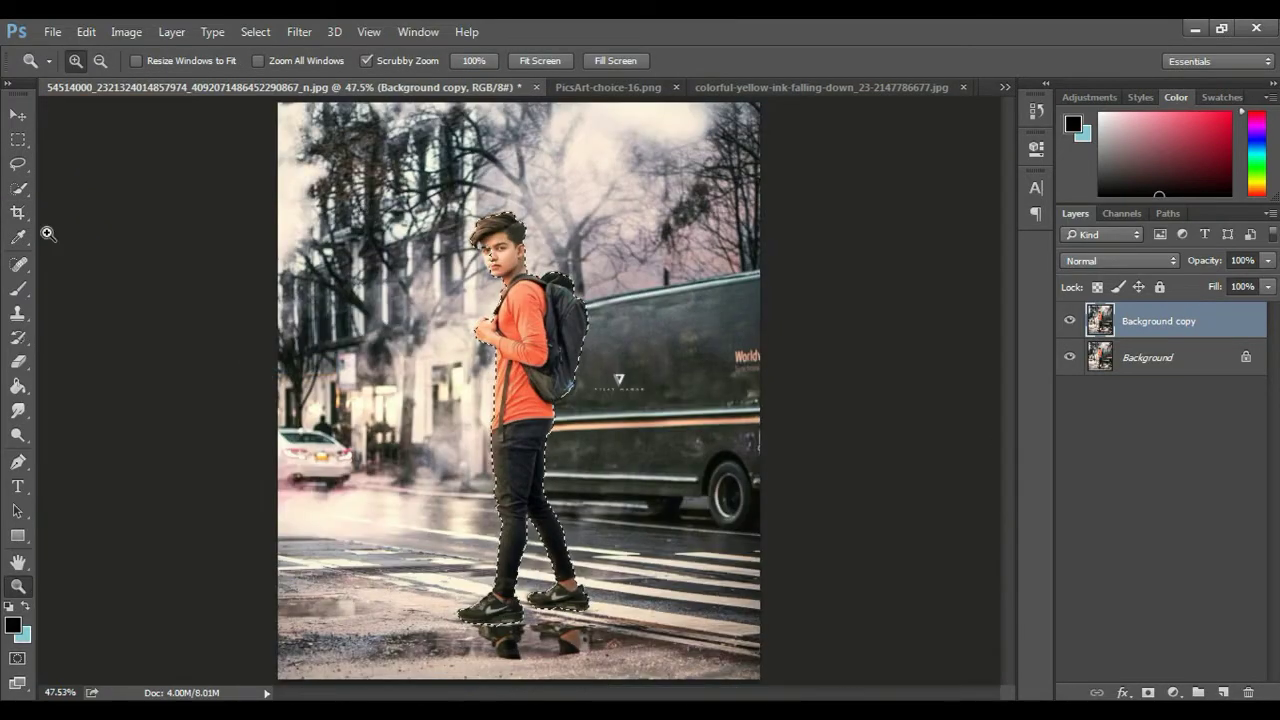
# Zoom in on the face and trim the selection along the cheek and top-left hairline
pyautogui.click(506, 261)
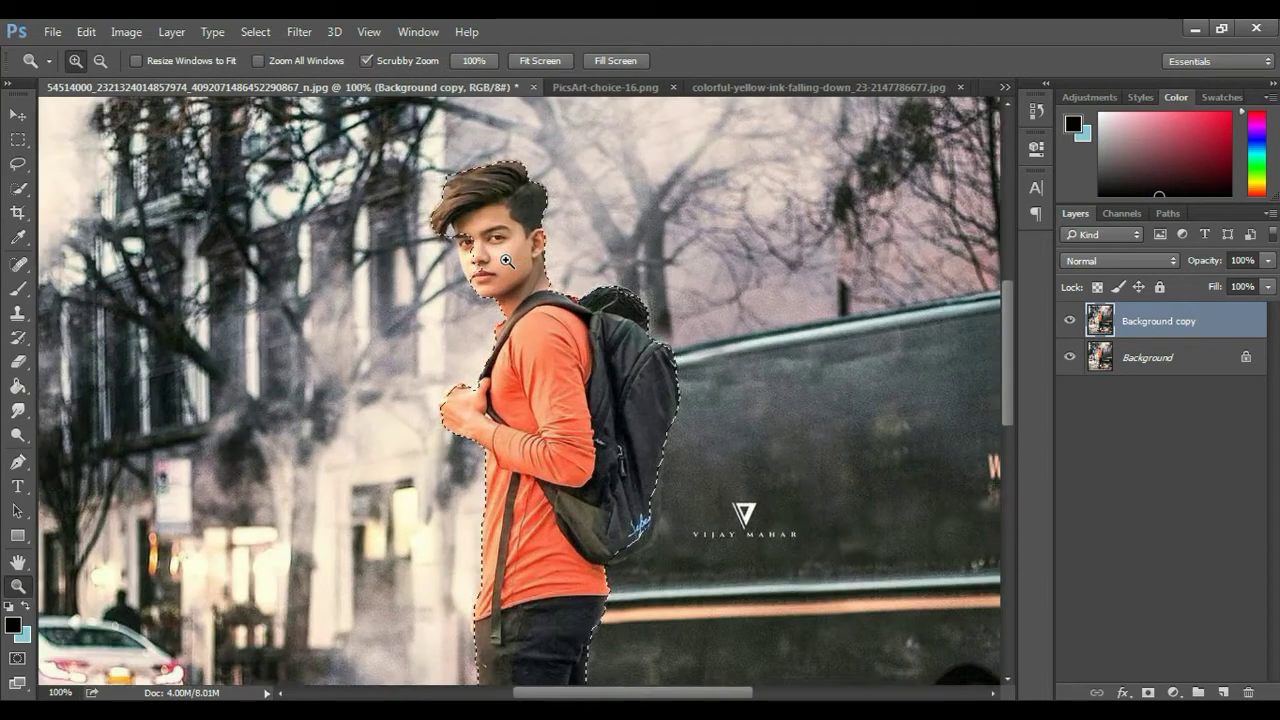
pyautogui.click(506, 261)
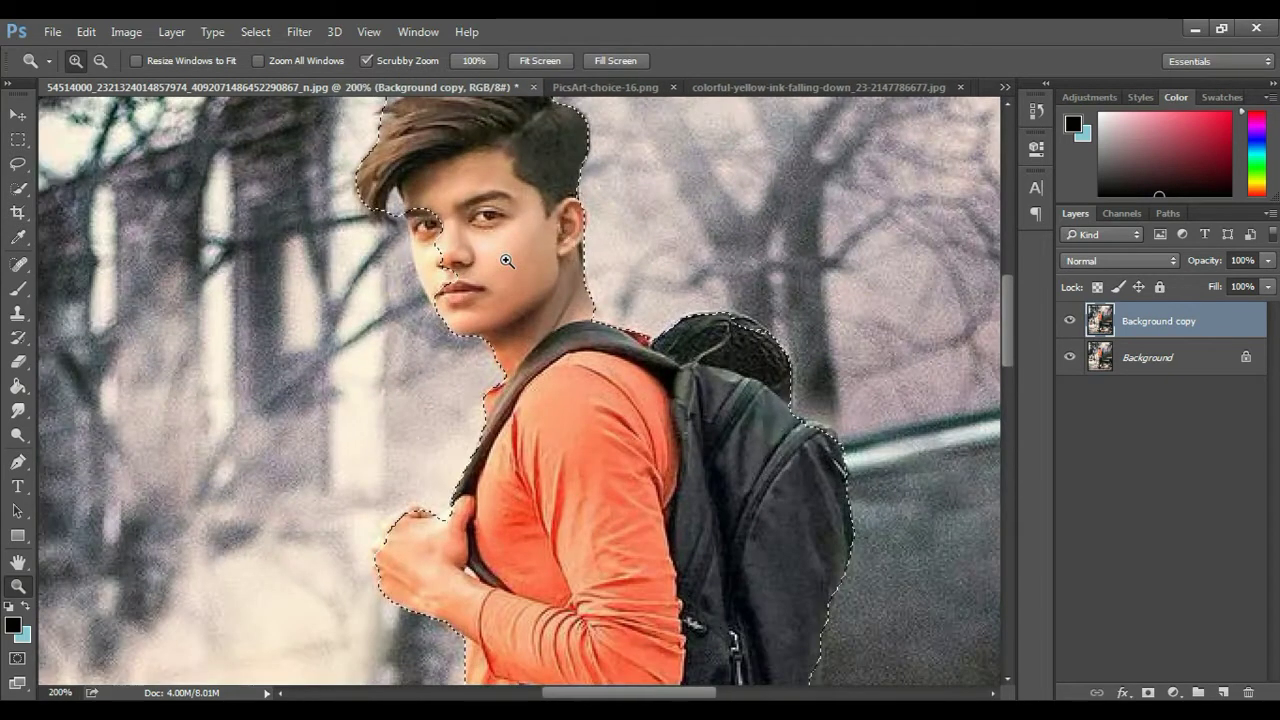
pyautogui.click(10, 196)
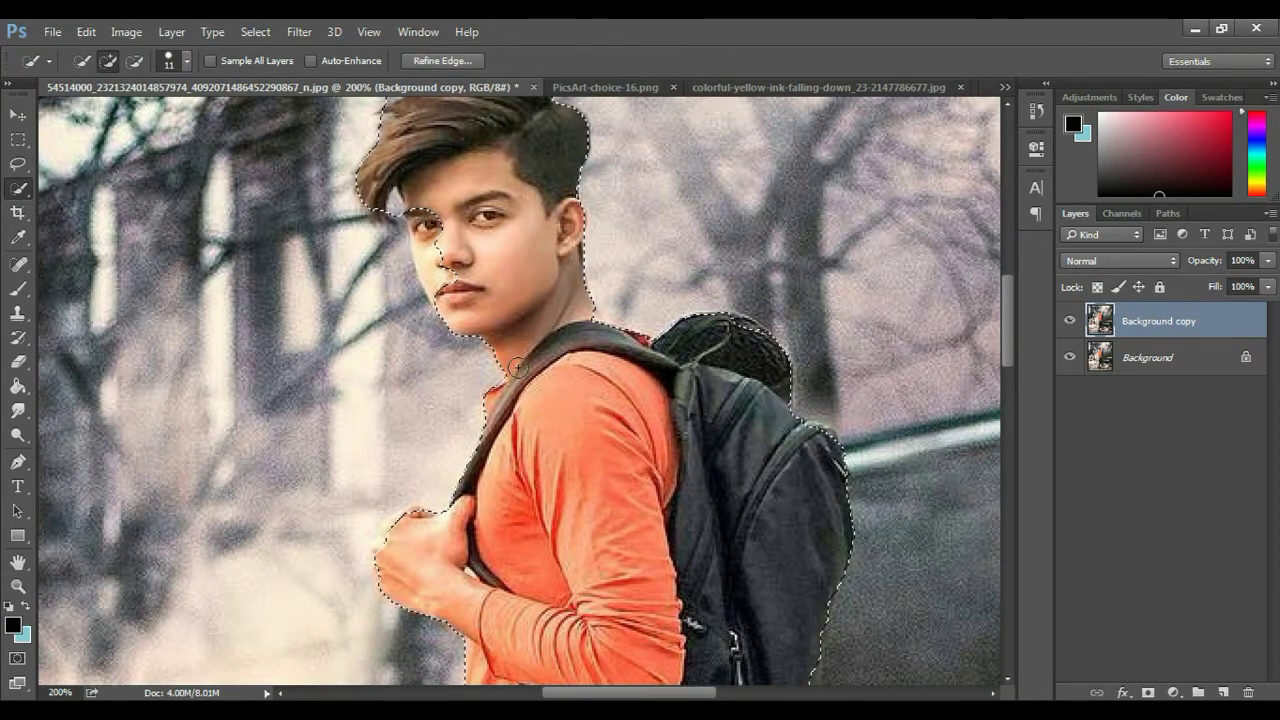
pyautogui.moveTo(443, 271); pyautogui.dragTo(425, 219)
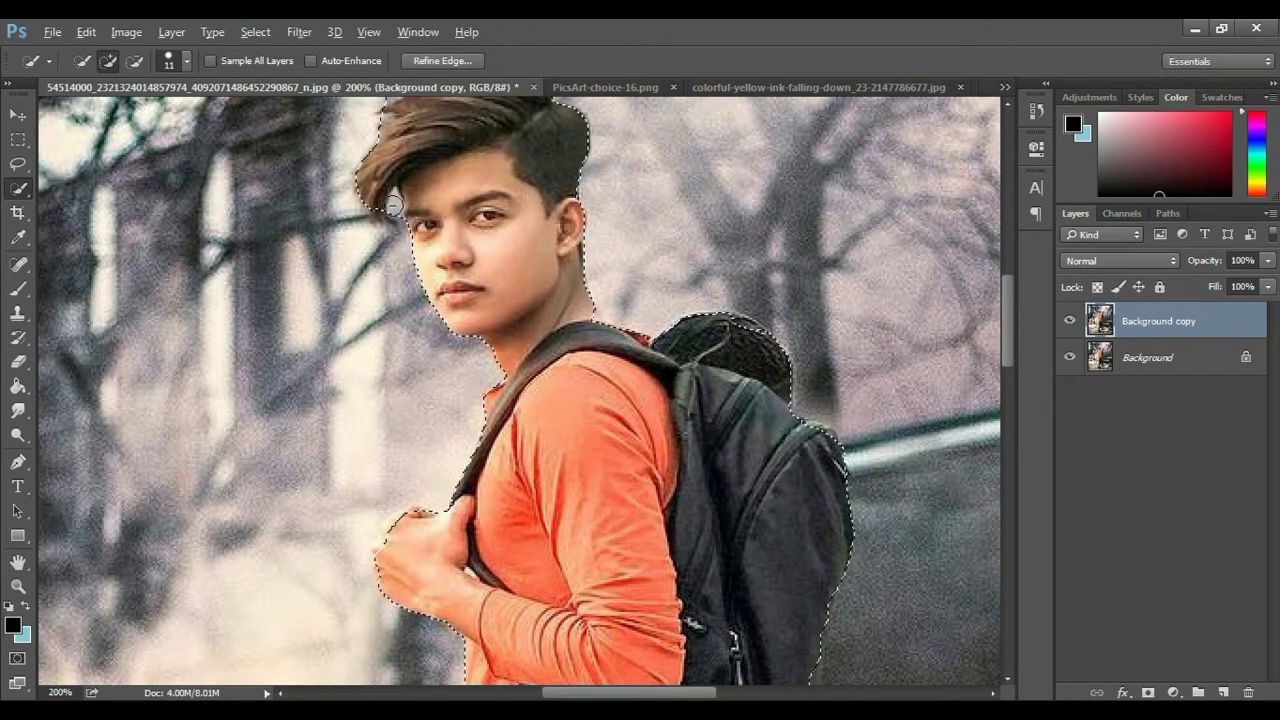
pyautogui.press('alt')
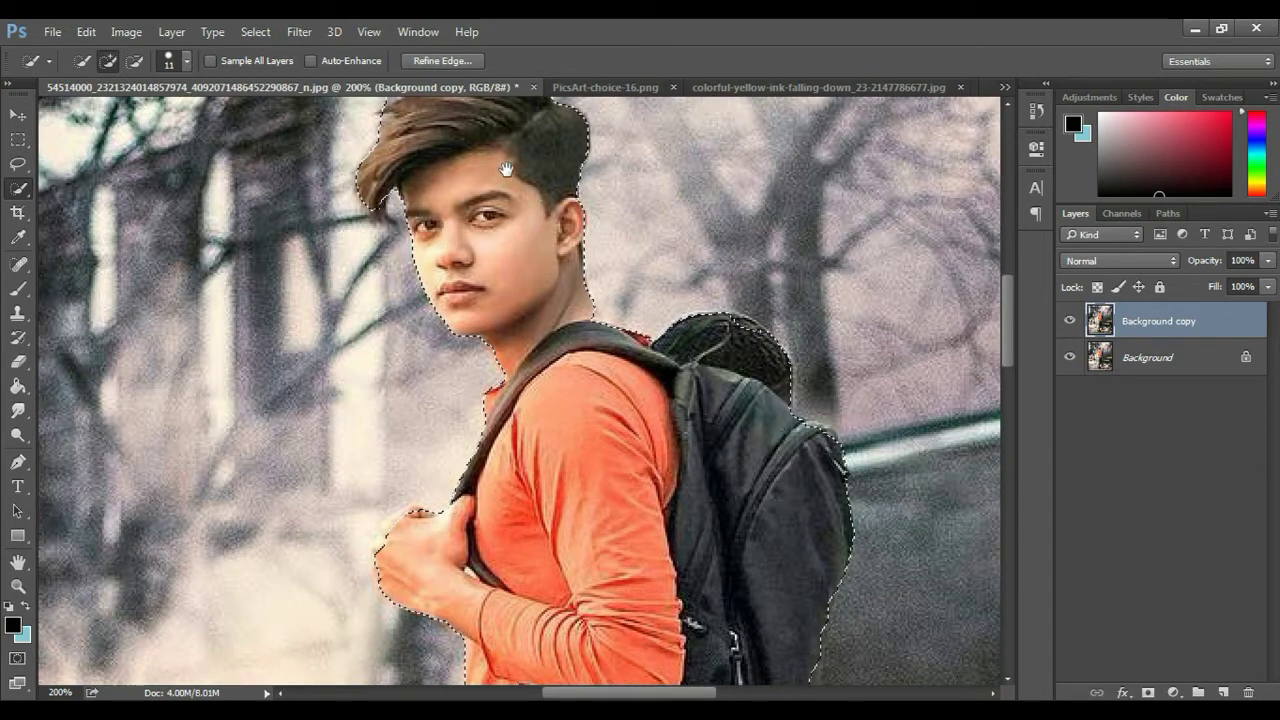
pyautogui.moveTo(507, 170); pyautogui.dragTo(499, 184)
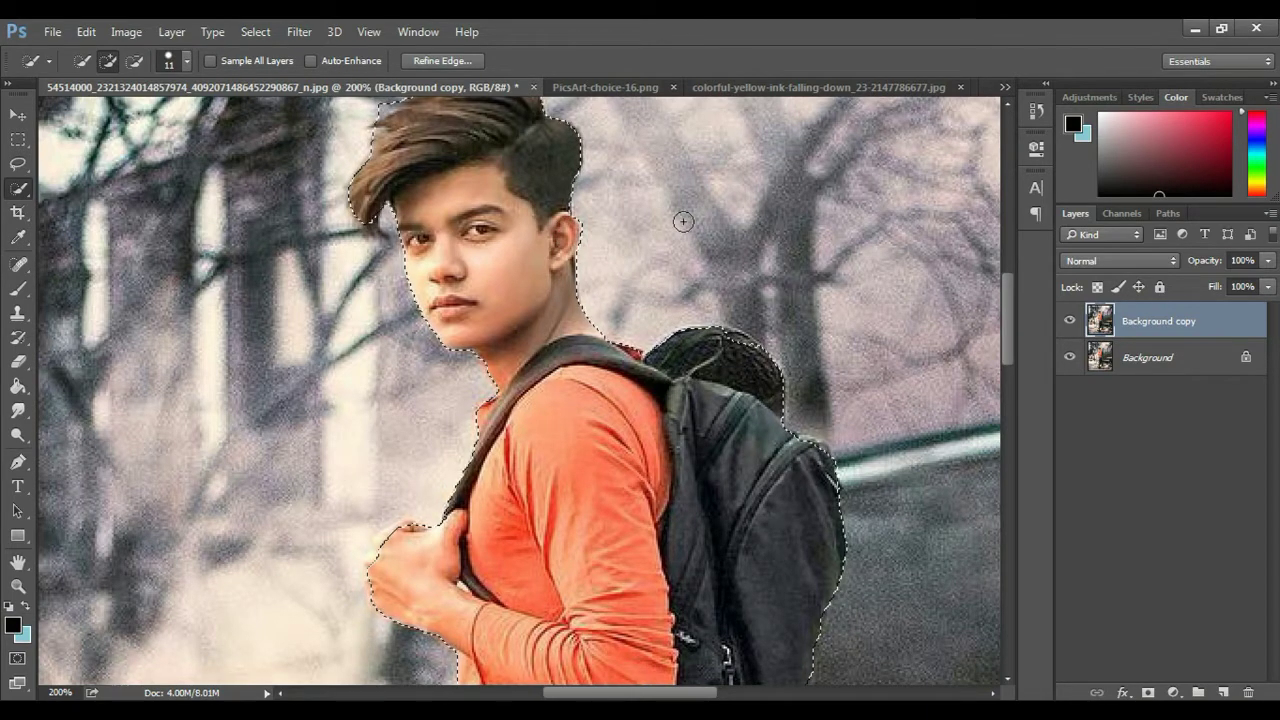
pyautogui.moveTo(680, 220); pyautogui.dragTo(685, 275)
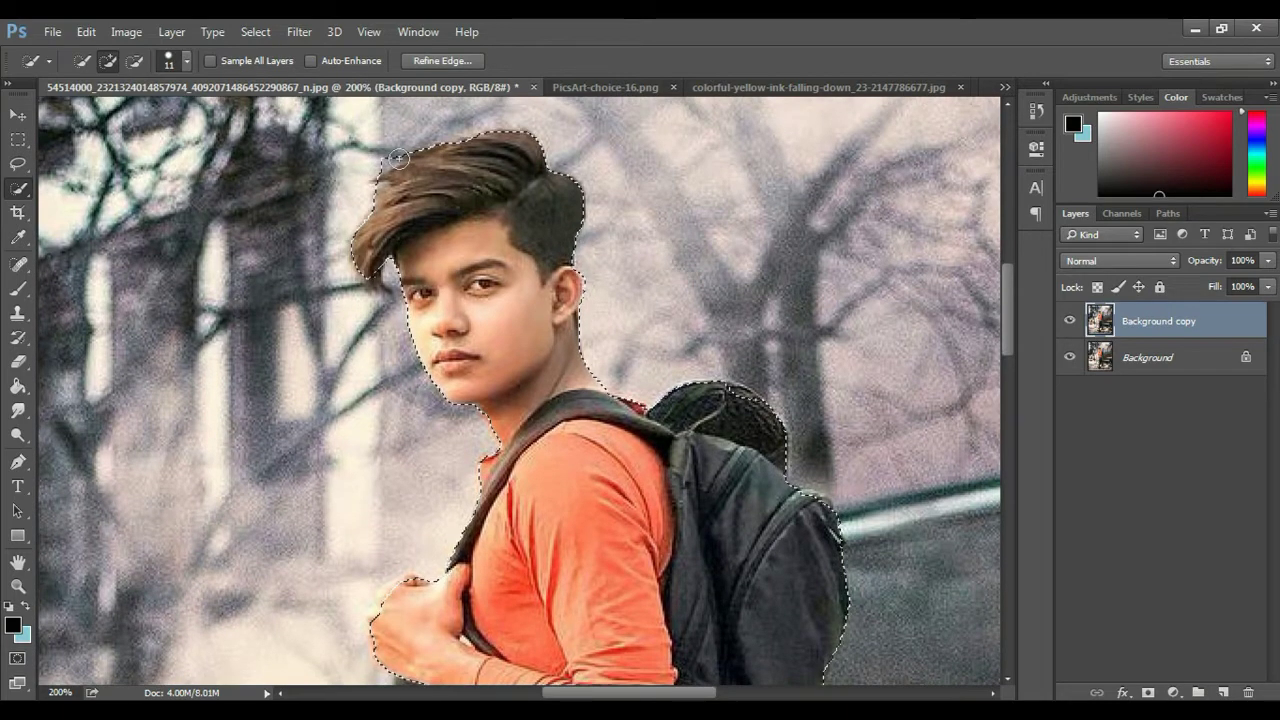
pyautogui.press('alt')
pyautogui.moveTo(393, 153); pyautogui.dragTo(405, 177)
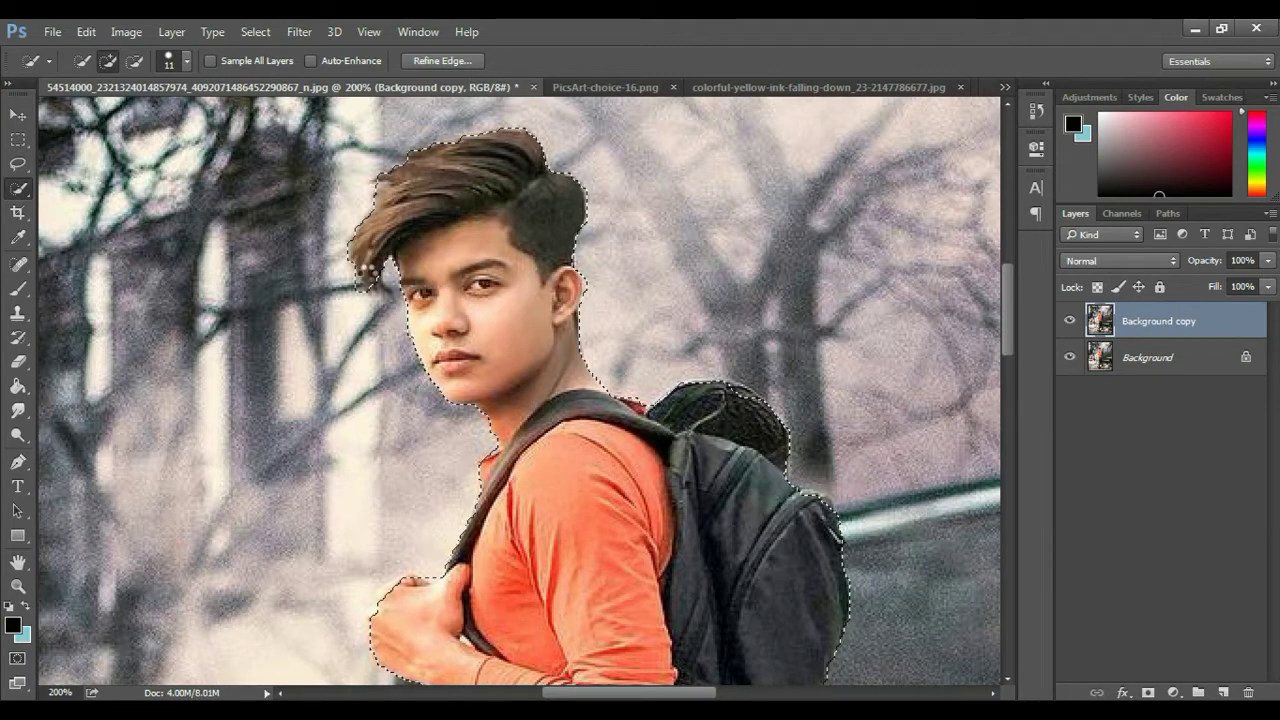
pyautogui.press('alt')
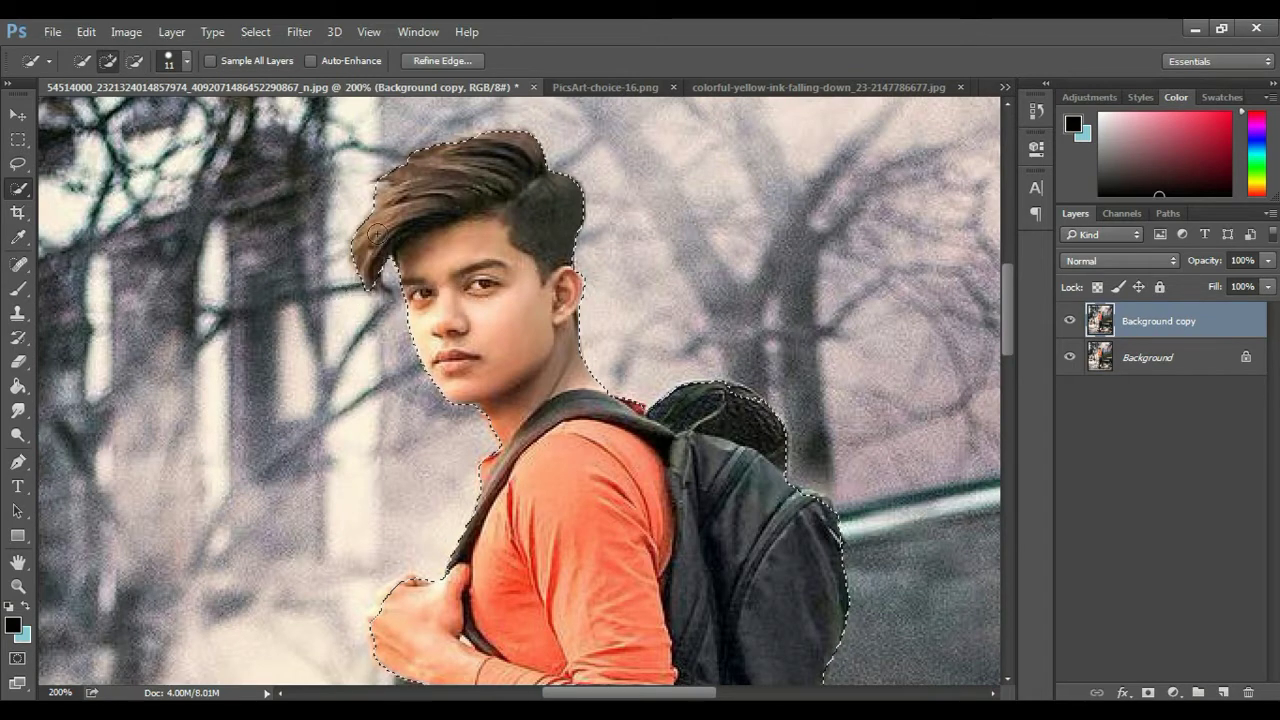
# Refine Edge with Smooth 49, Feather 0.2 px, Decontaminate Colors, output to a new masked layer
pyautogui.click(437, 61)
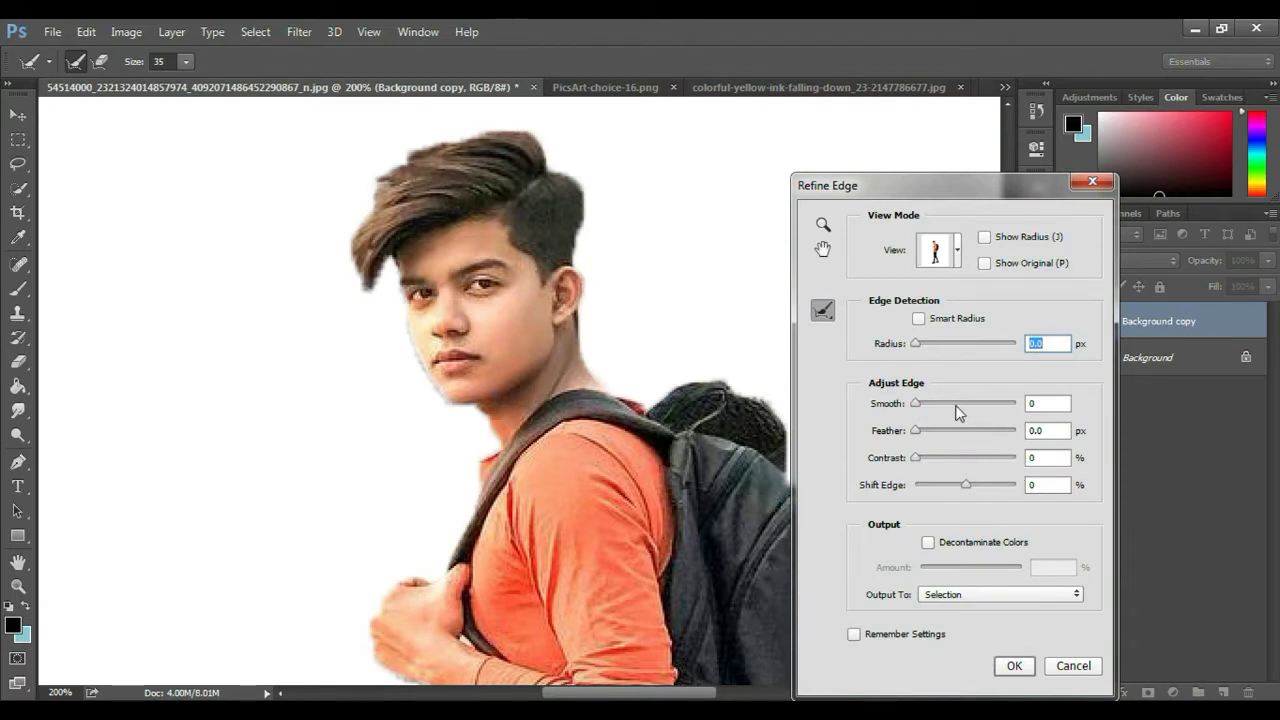
pyautogui.moveTo(955, 405); pyautogui.dragTo(964, 404)
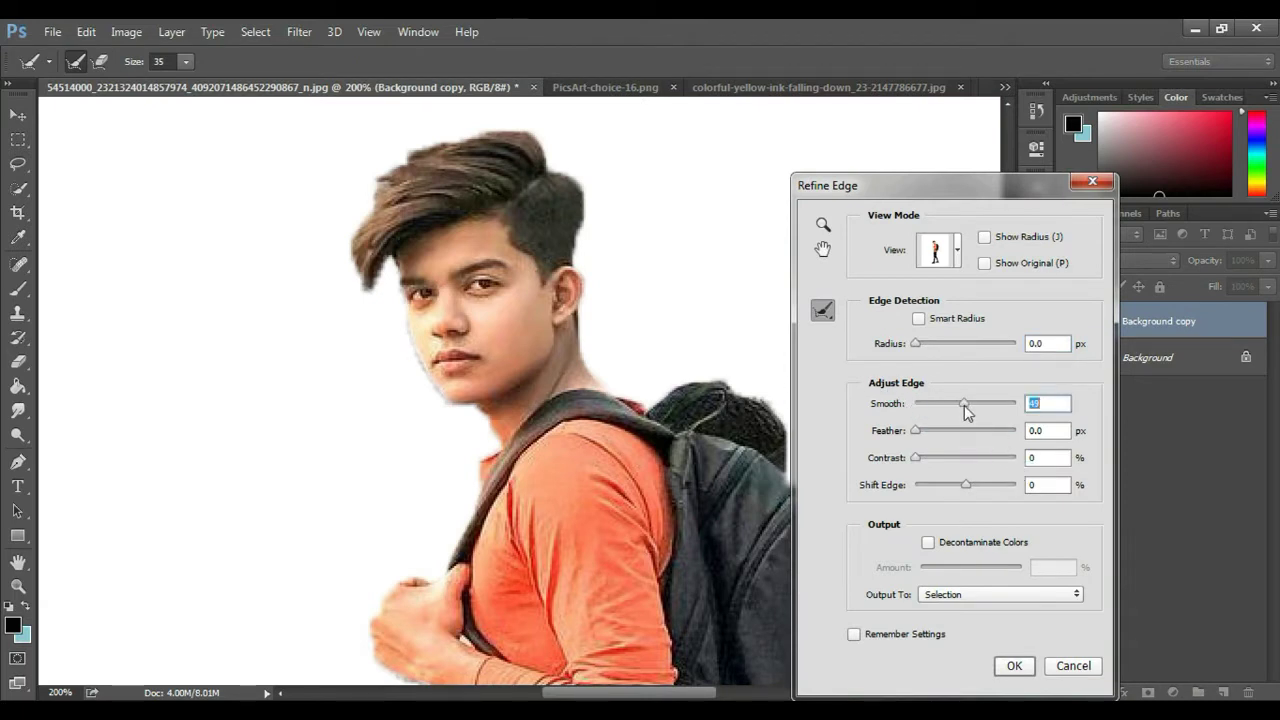
pyautogui.click(929, 542)
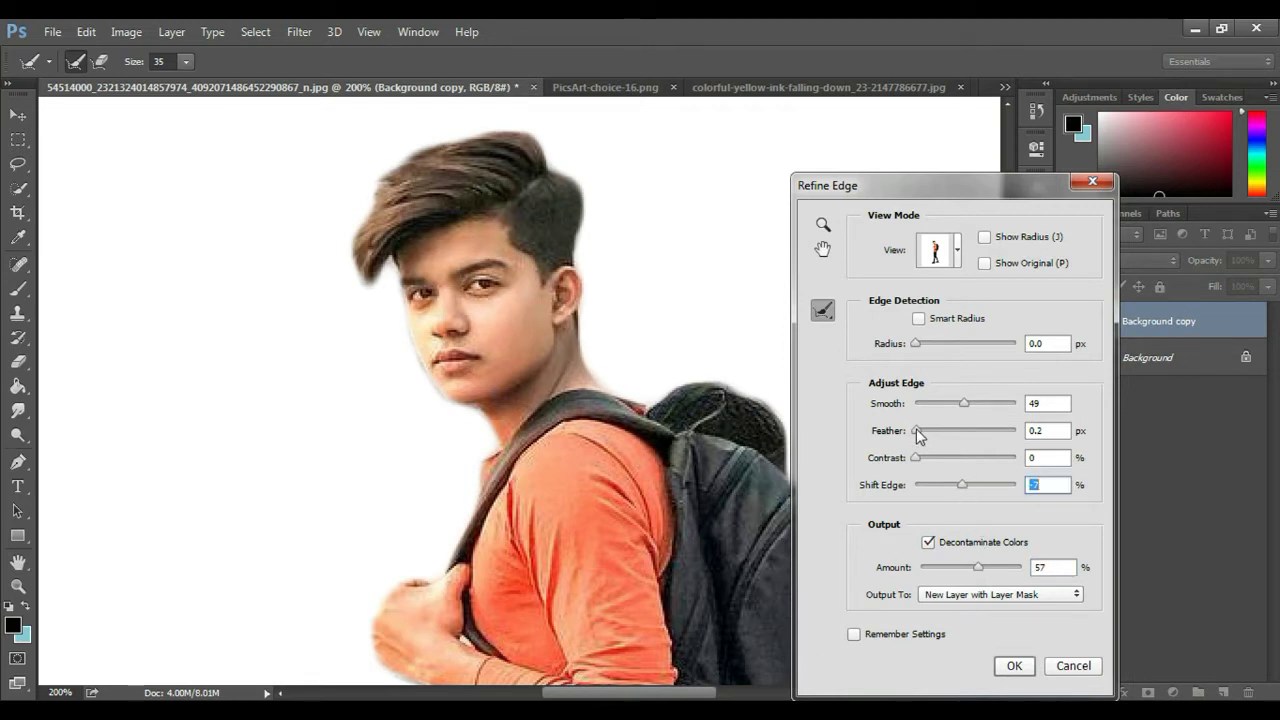
pyautogui.moveTo(917, 429); pyautogui.dragTo(922, 458)
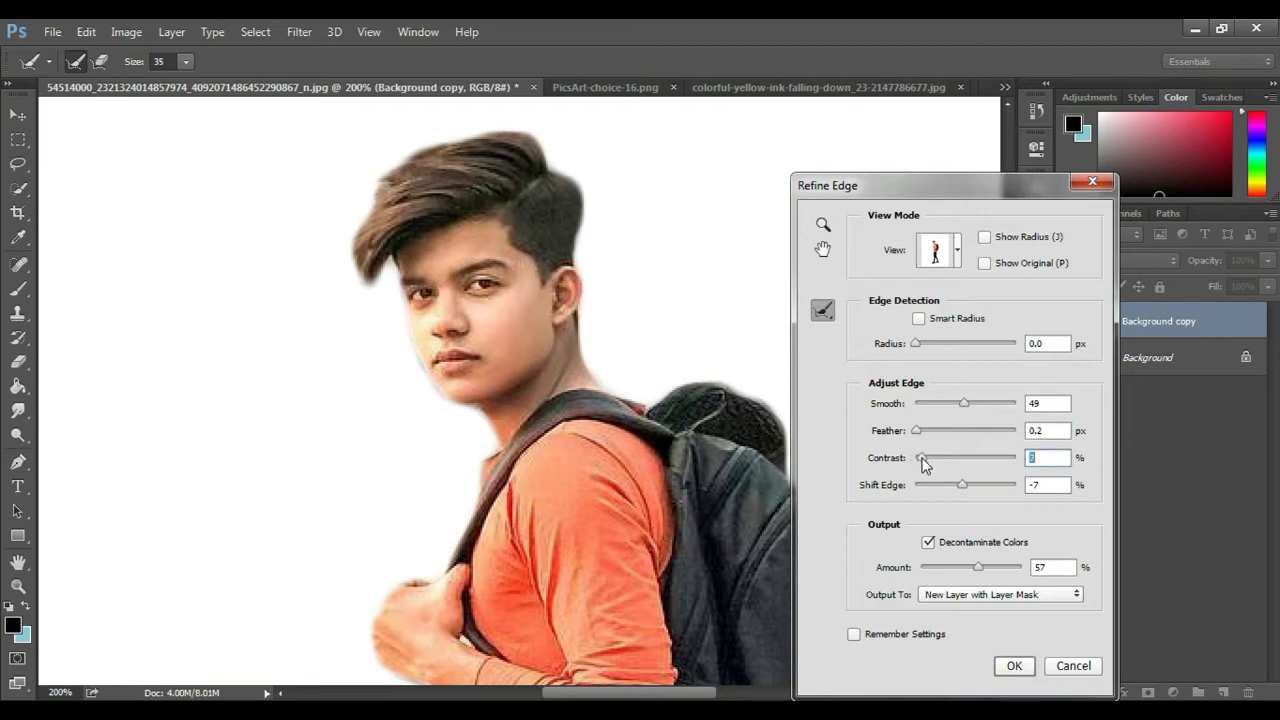
pyautogui.click(1014, 666)
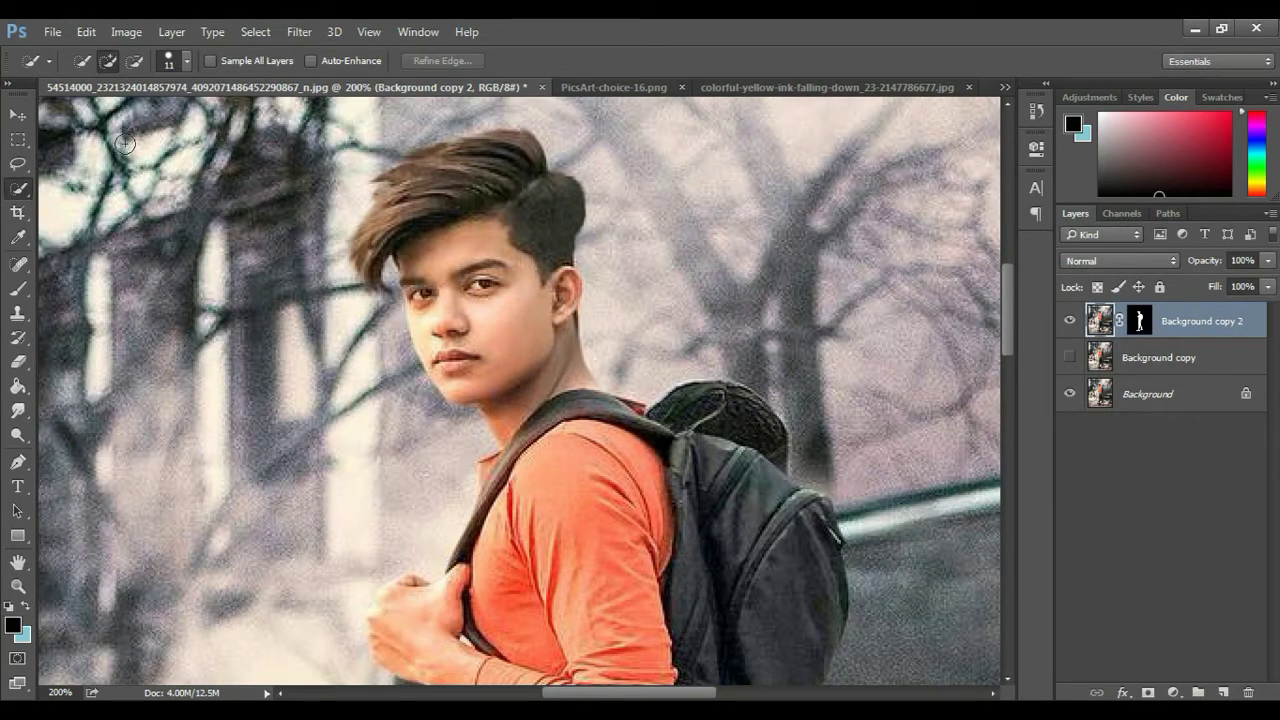
# With the Move tool active, bring PicsArt-choice-21-971x1024.jpg forward from the document list
pyautogui.click(21, 117)
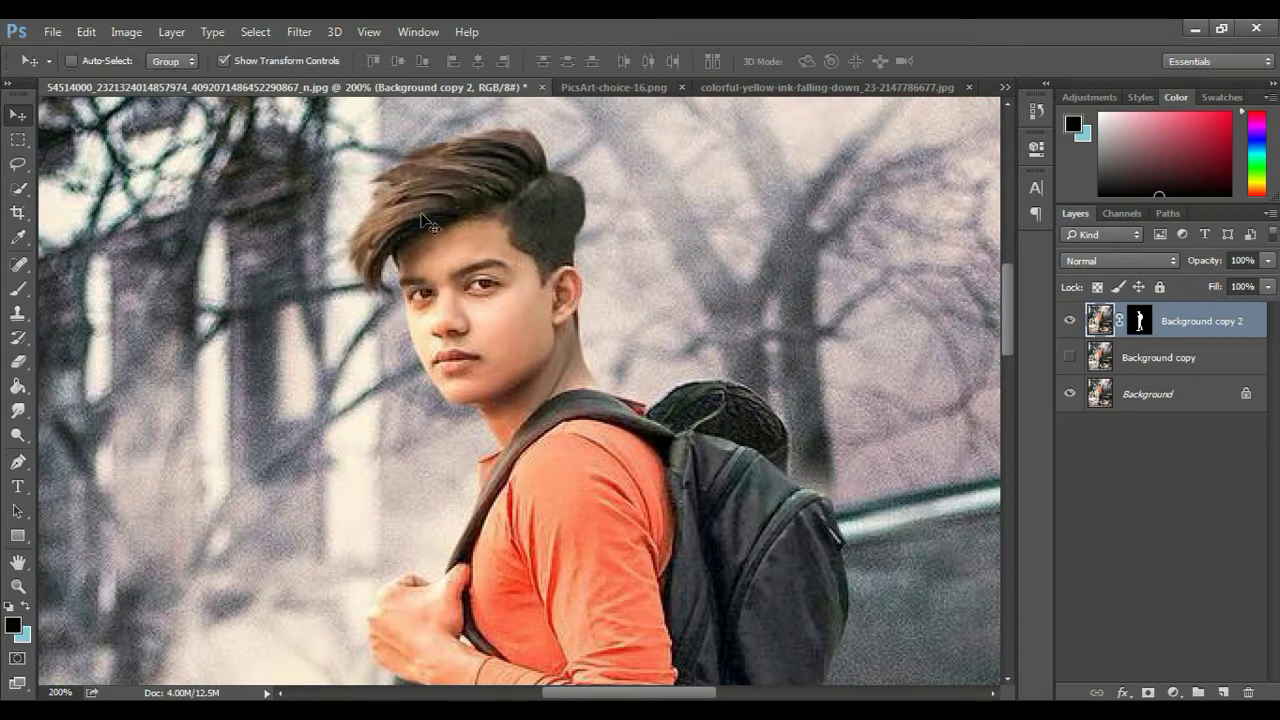
pyautogui.click(655, 88)
pyautogui.click(714, 88)
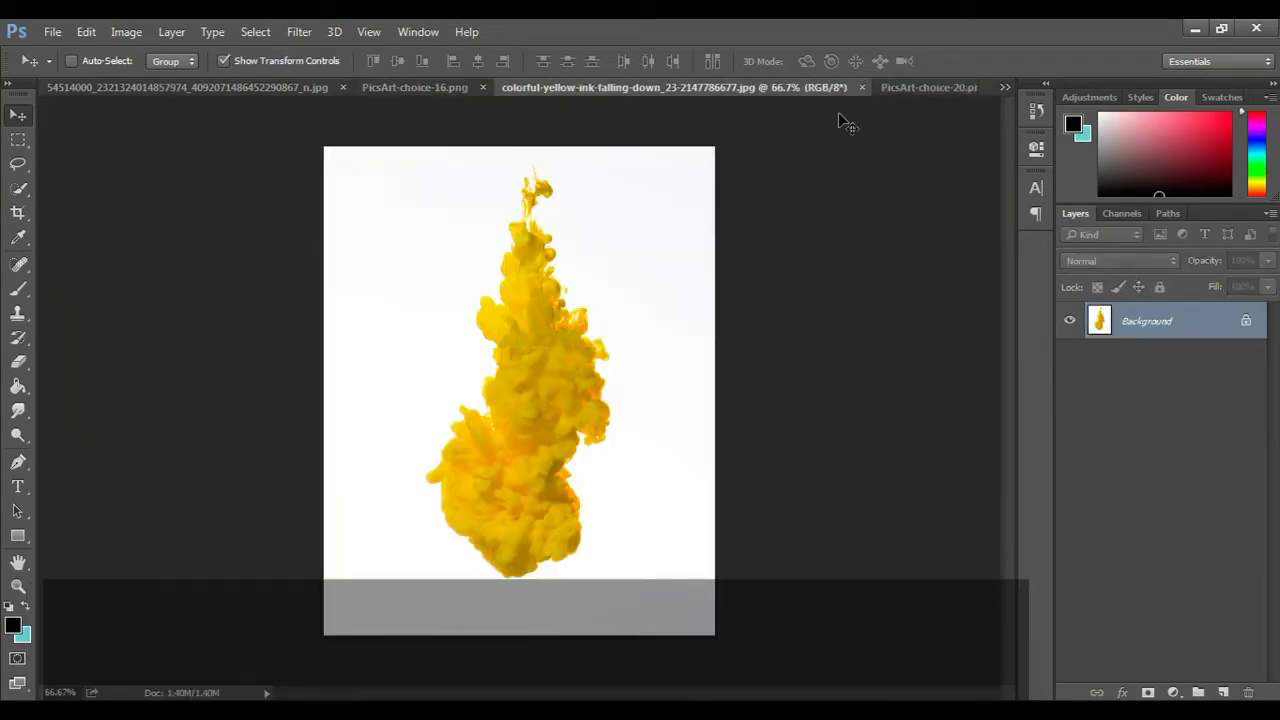
pyautogui.click(913, 89)
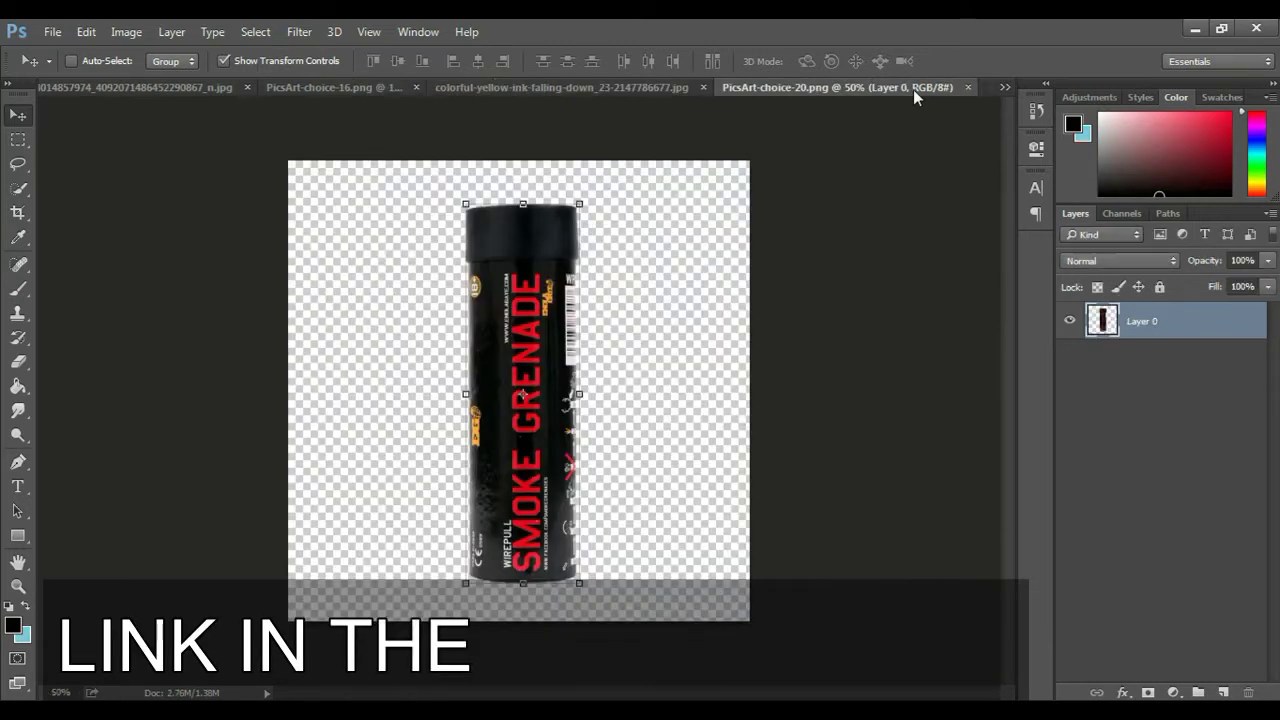
pyautogui.click(1011, 90)
pyautogui.click(868, 175)
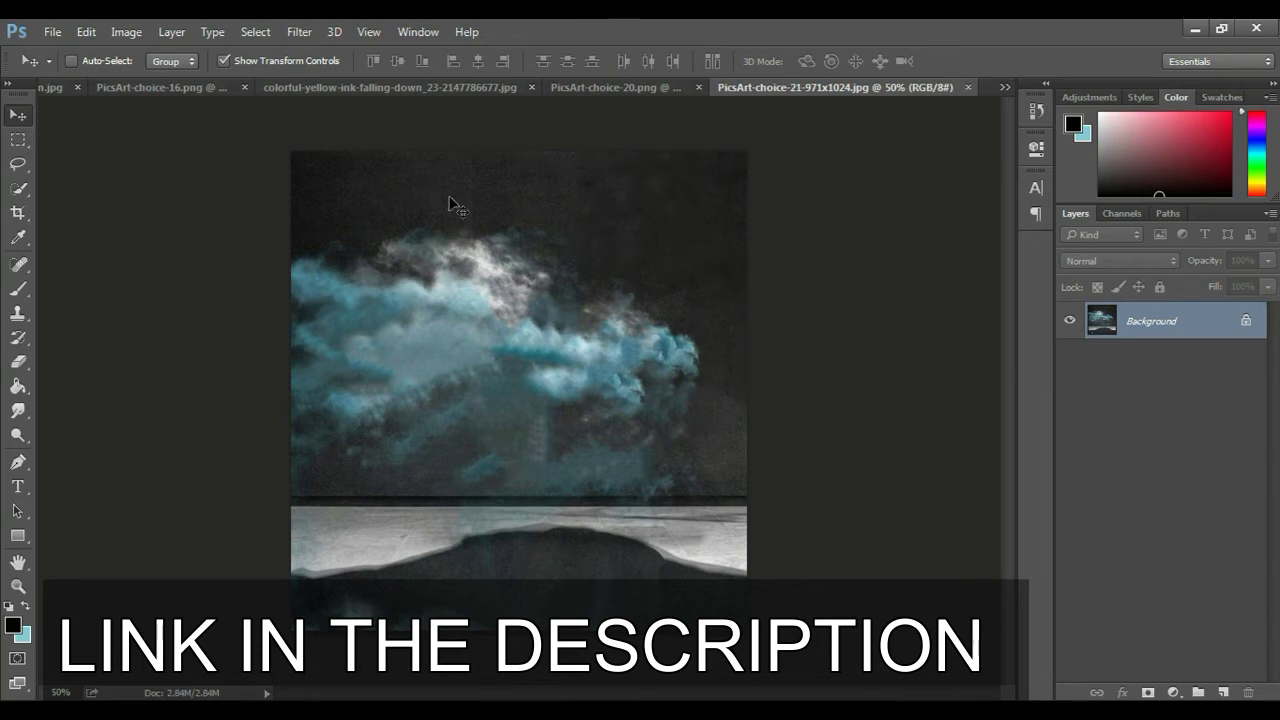
# Realign the cut-out boy layer over the original photo, then switch to the PicsArt-choice-21 cloud image
pyautogui.click(55, 86)
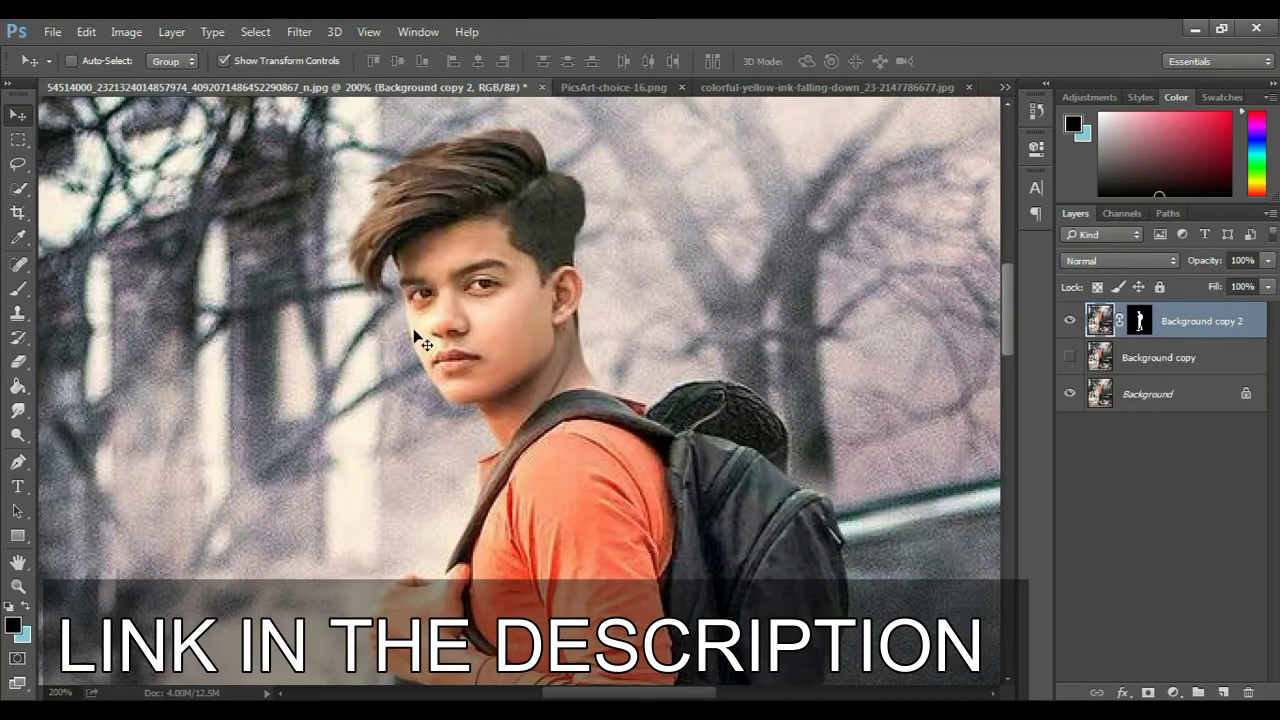
pyautogui.moveTo(423, 337)
pyautogui.mouseDown()
pyautogui.moveTo(746, 255)
pyautogui.moveTo(1006, 106)
pyautogui.moveTo(1006, 90)
pyautogui.mouseUp()
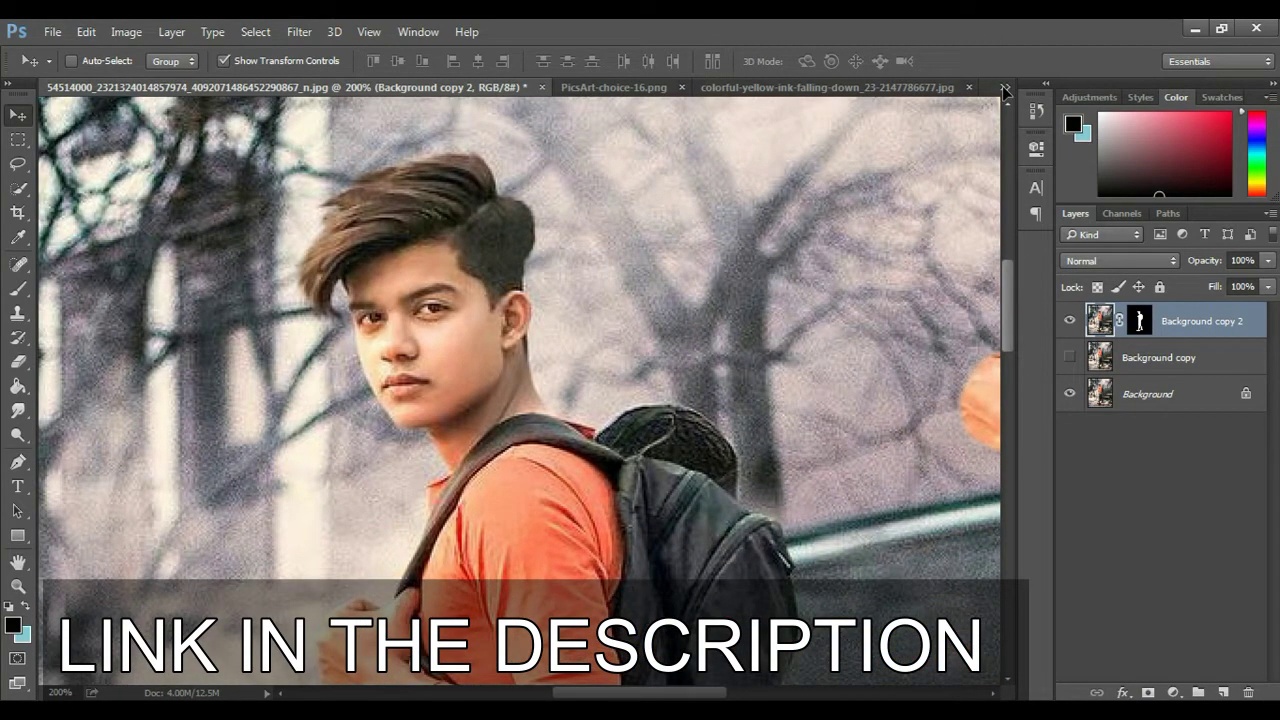
pyautogui.moveTo(1006, 90); pyautogui.dragTo(358, 364)
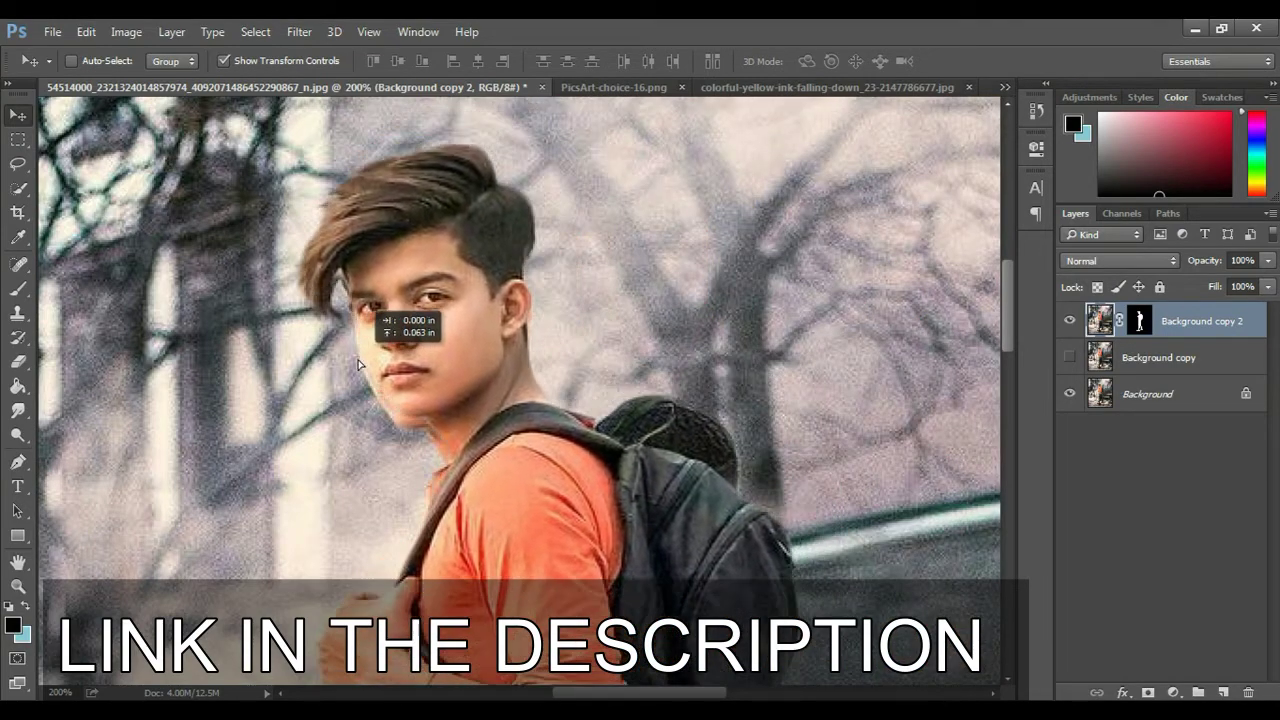
pyautogui.moveTo(358, 364); pyautogui.dragTo(360, 367)
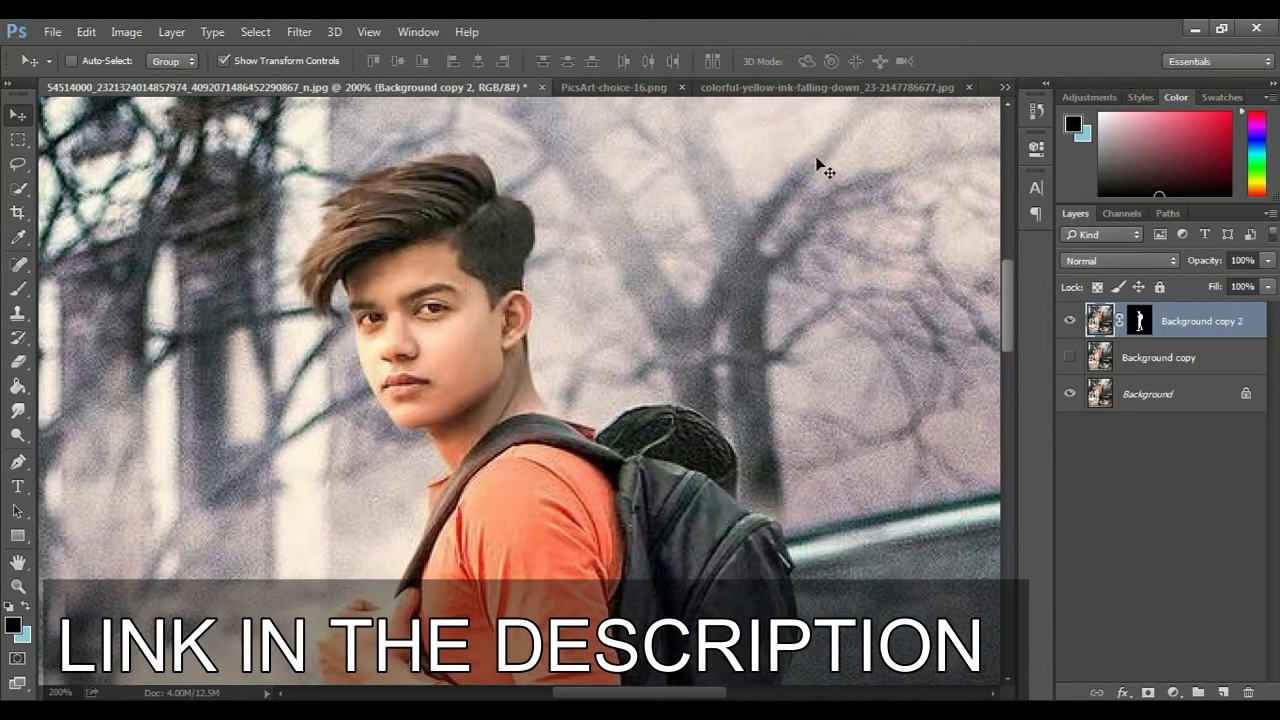
pyautogui.click(1006, 87)
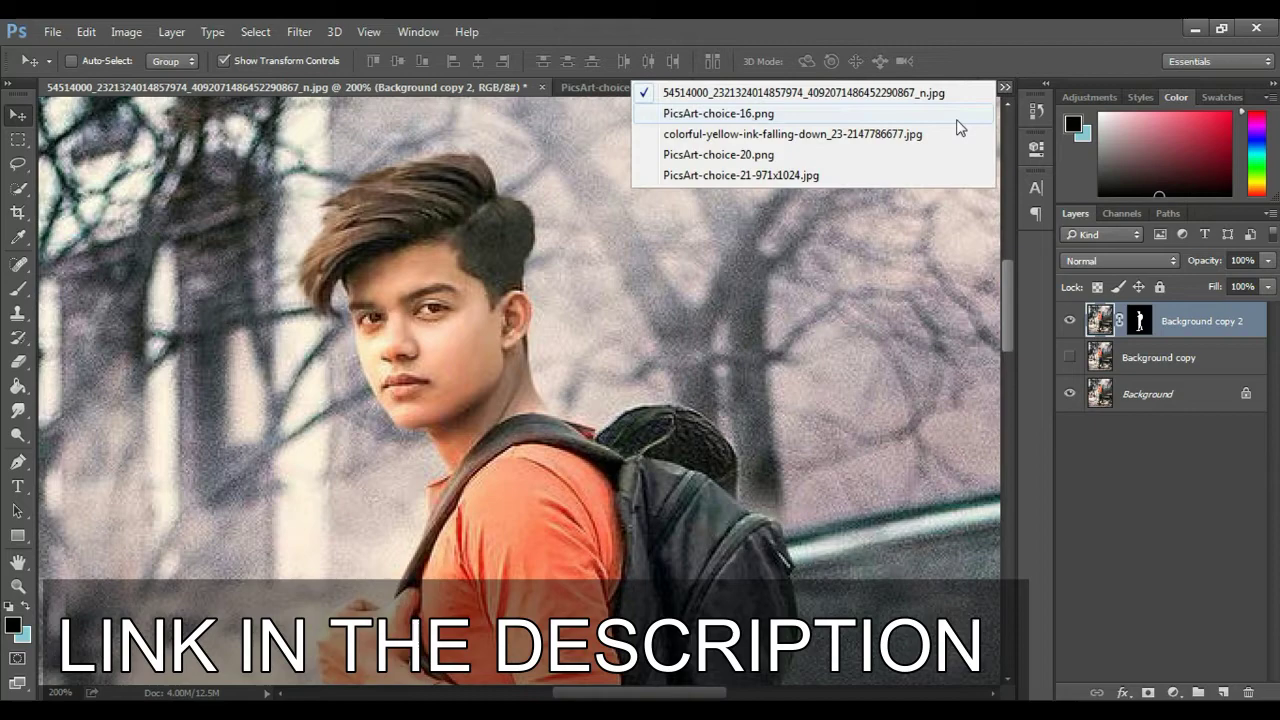
pyautogui.click(859, 177)
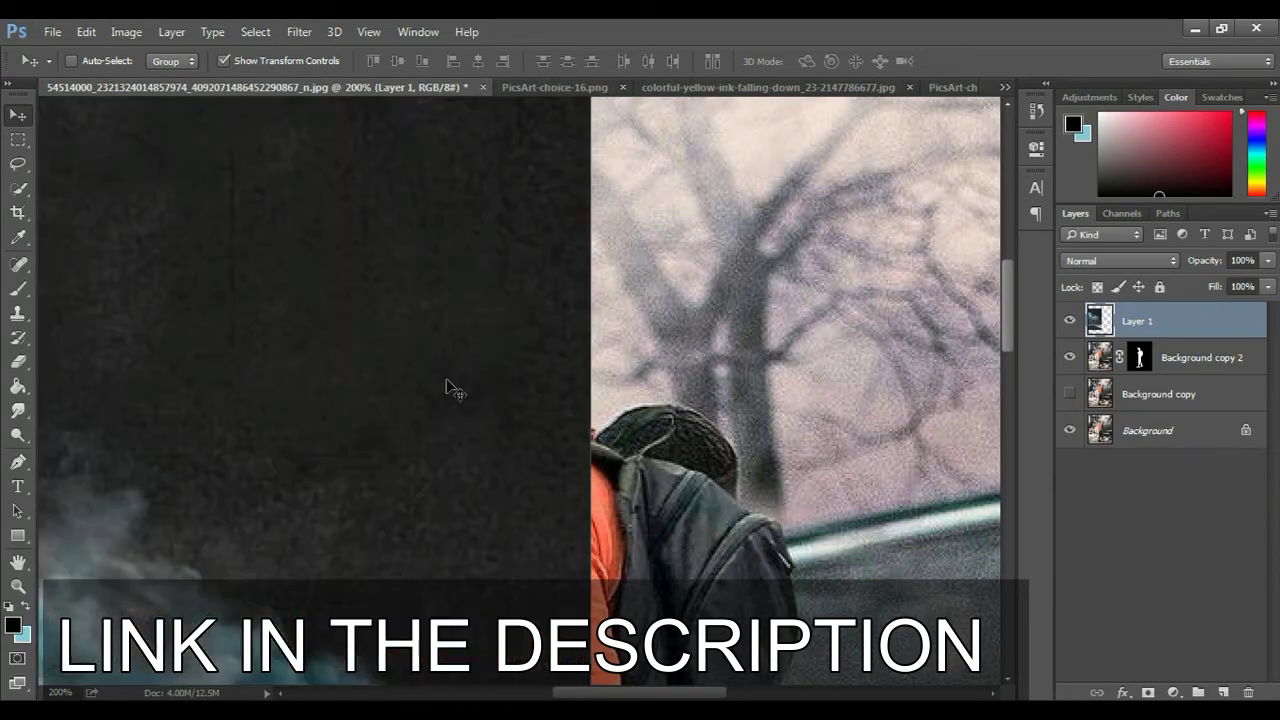
# Bring the clouds in as Layer 1, scale to about 155% over the canvas, and stack the boy above
pyautogui.moveTo(58, 92); pyautogui.dragTo(582, 398)
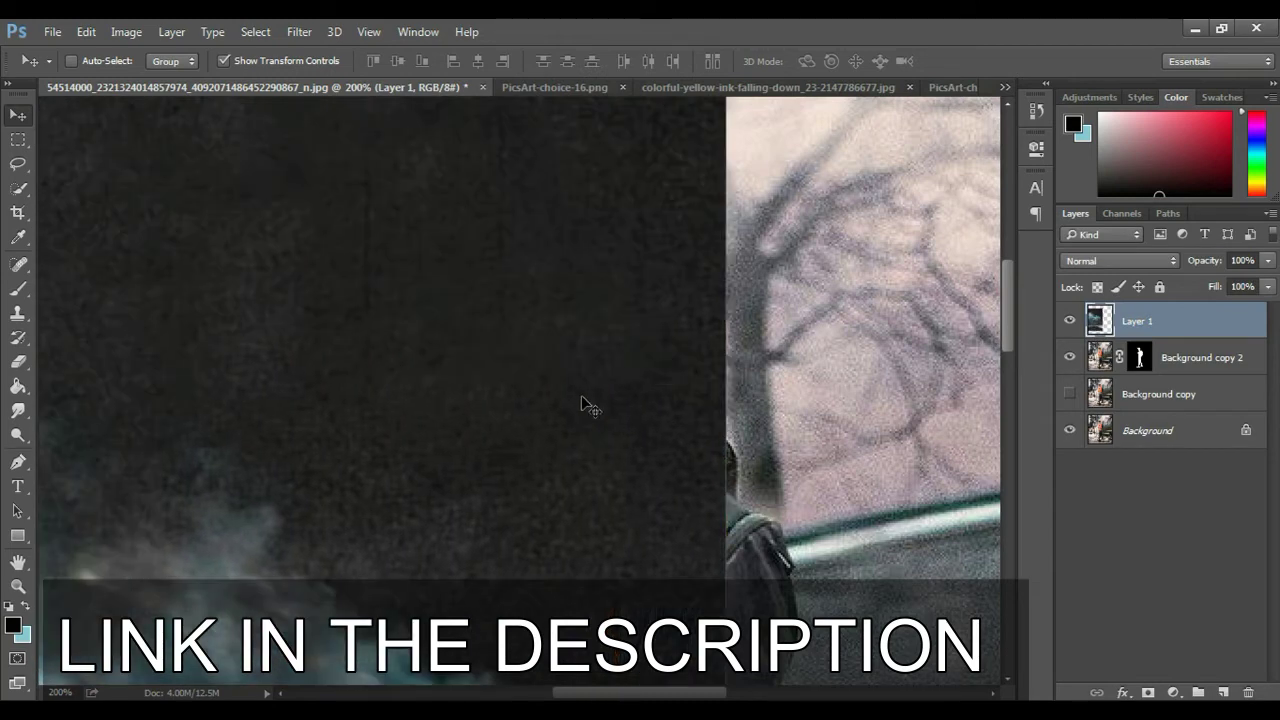
pyautogui.keyDown('alt'); pyautogui.click(300, 558); pyautogui.keyUp('alt')
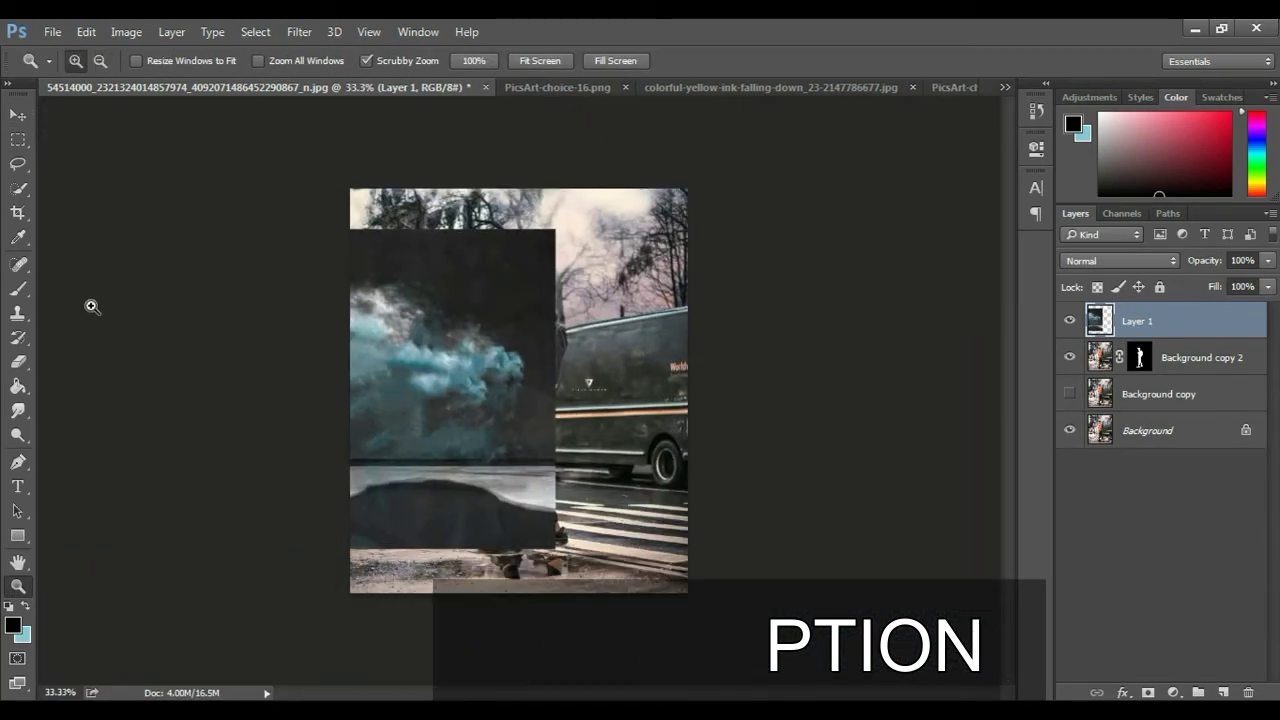
pyautogui.press('v')
pyautogui.moveTo(465, 430)
pyautogui.mouseDown()
pyautogui.moveTo(602, 388)
pyautogui.moveTo(568, 388)
pyautogui.mouseUp()
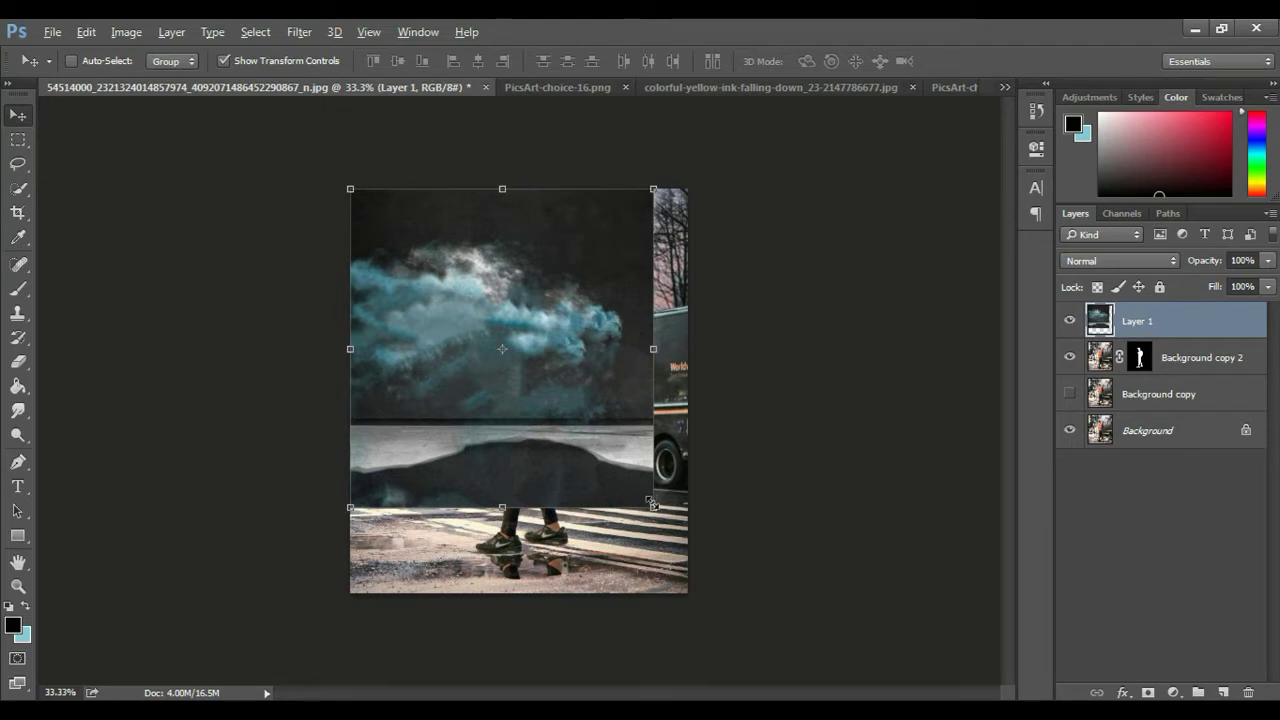
pyautogui.moveTo(652, 504); pyautogui.dragTo(744, 655)
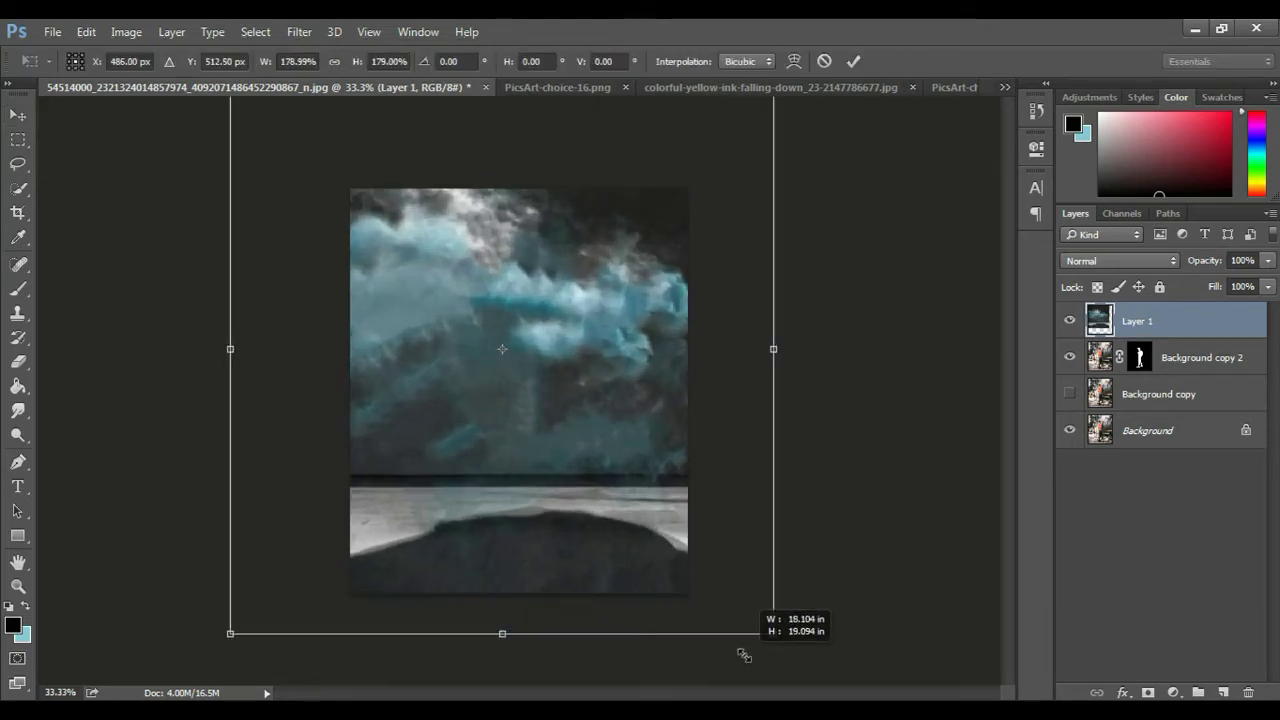
pyautogui.moveTo(744, 655); pyautogui.dragTo(700, 616)
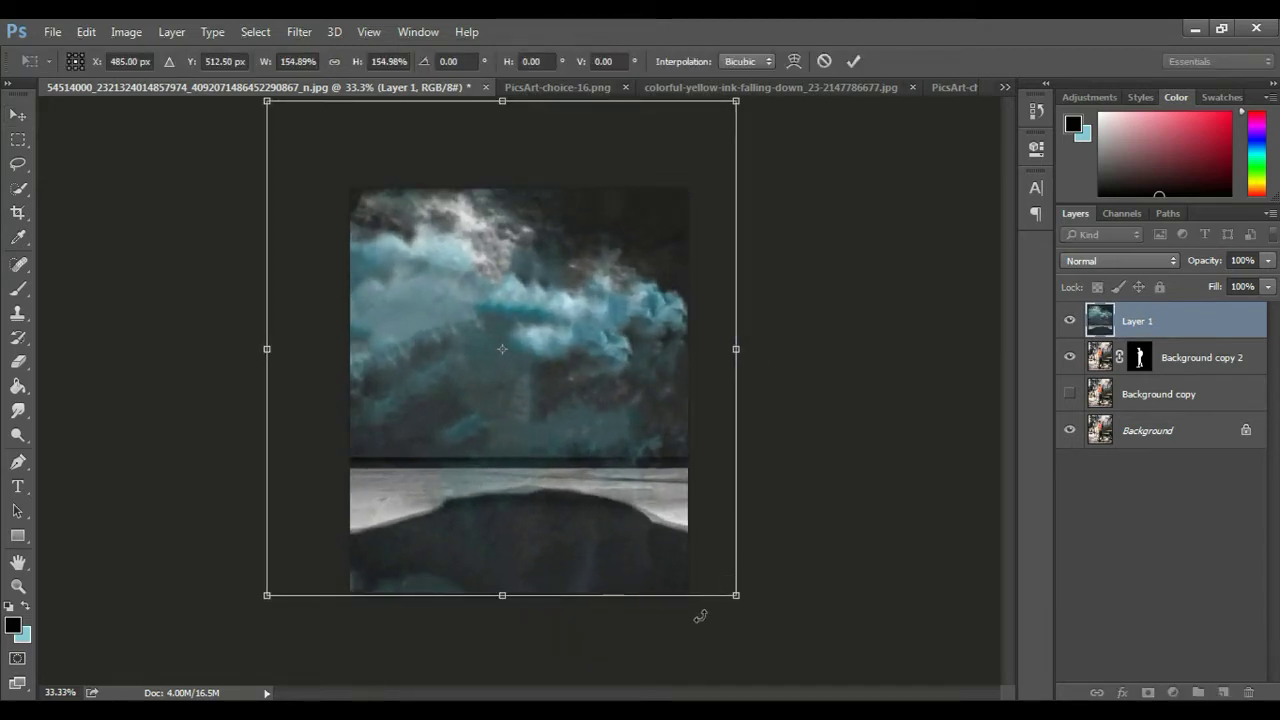
pyautogui.moveTo(651, 508)
pyautogui.mouseDown()
pyautogui.moveTo(640, 568)
pyautogui.moveTo(640, 533)
pyautogui.mouseUp()
pyautogui.press('Return')
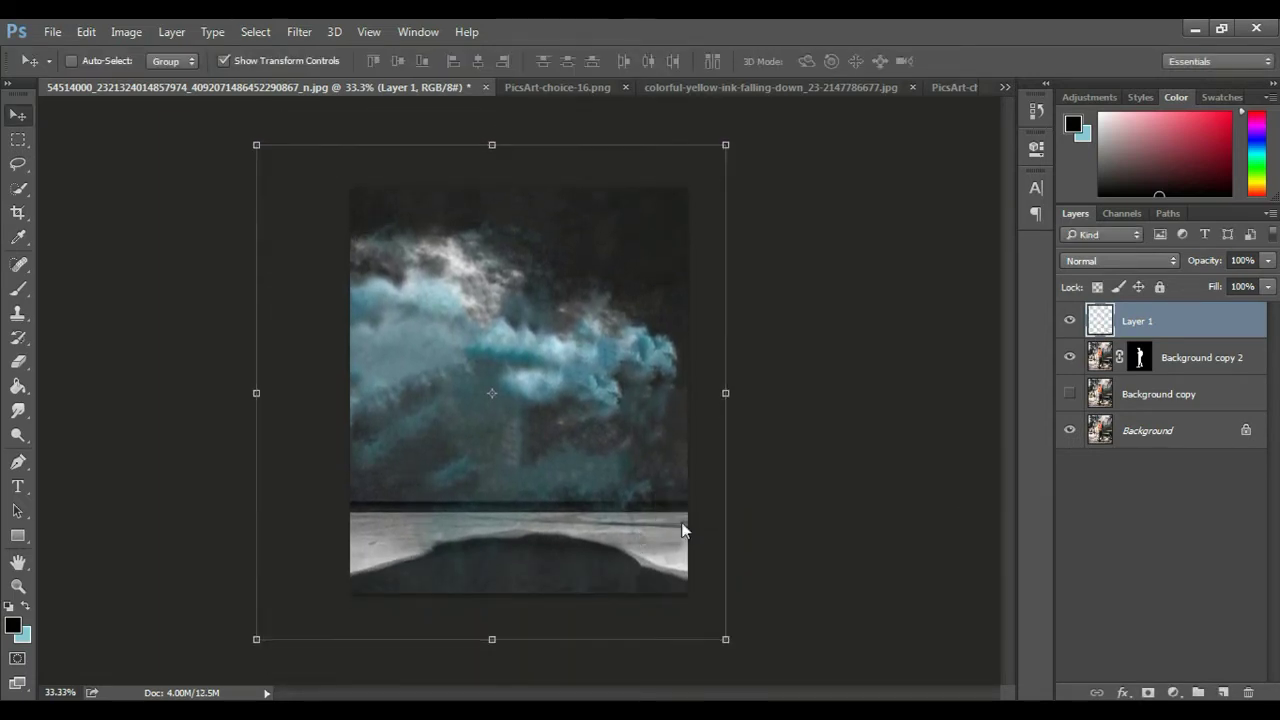
pyautogui.moveTo(1180, 350); pyautogui.dragTo(1186, 316)
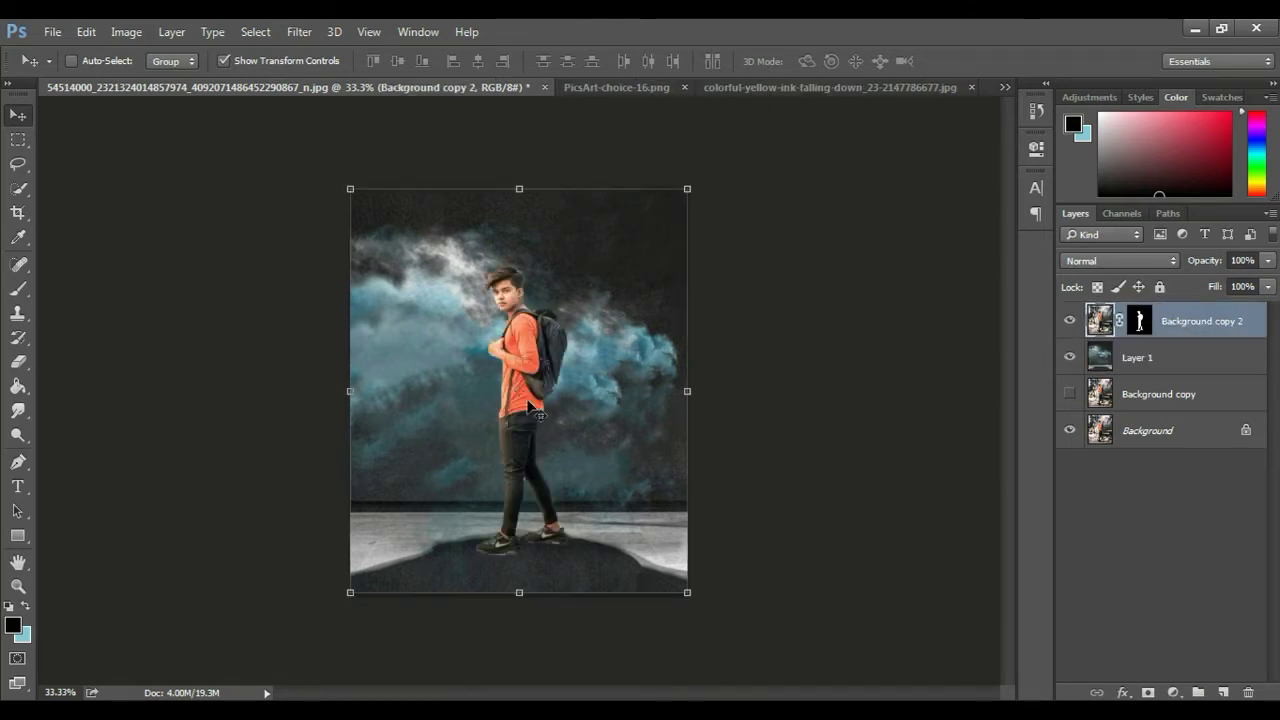
# Scale the boy to about 102% and move him right of centre onto the grey ground
pyautogui.moveTo(546, 360)
pyautogui.mouseDown()
pyautogui.moveTo(518, 355)
pyautogui.moveTo(529, 371)
pyautogui.mouseUp()
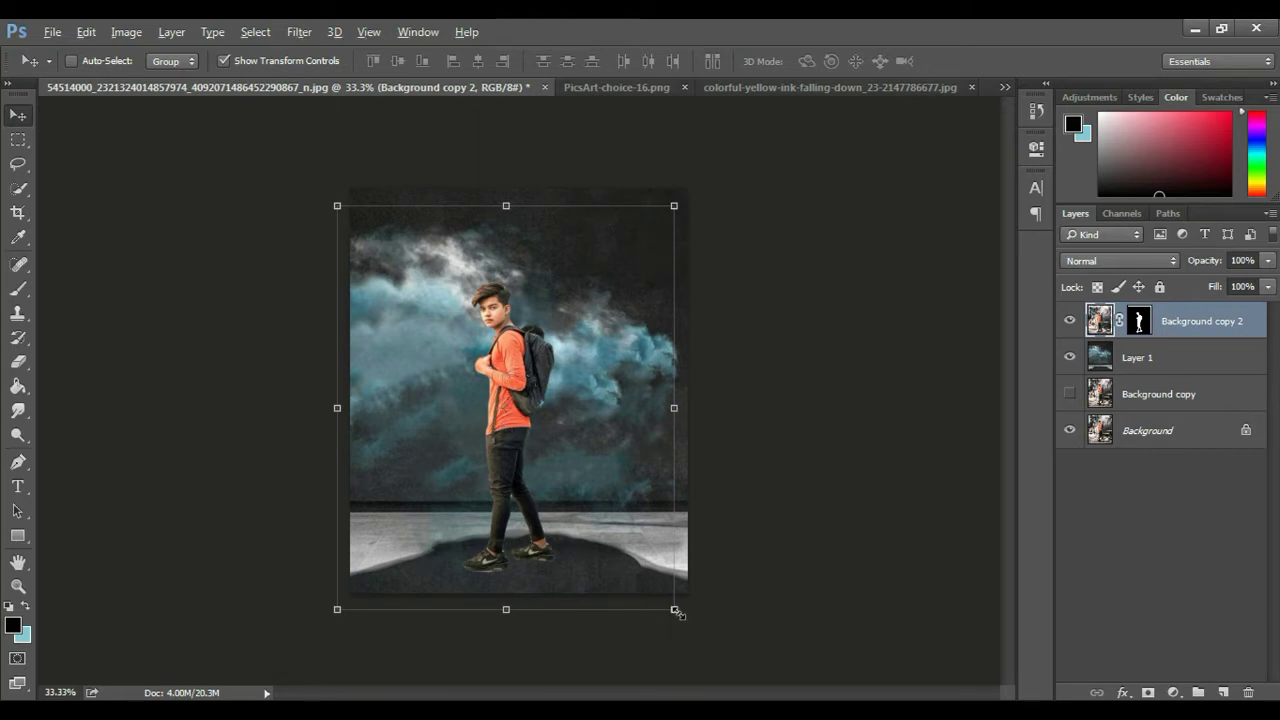
pyautogui.moveTo(675, 610)
pyautogui.mouseDown()
pyautogui.moveTo(700, 668)
pyautogui.moveTo(690, 642)
pyautogui.mouseUp()
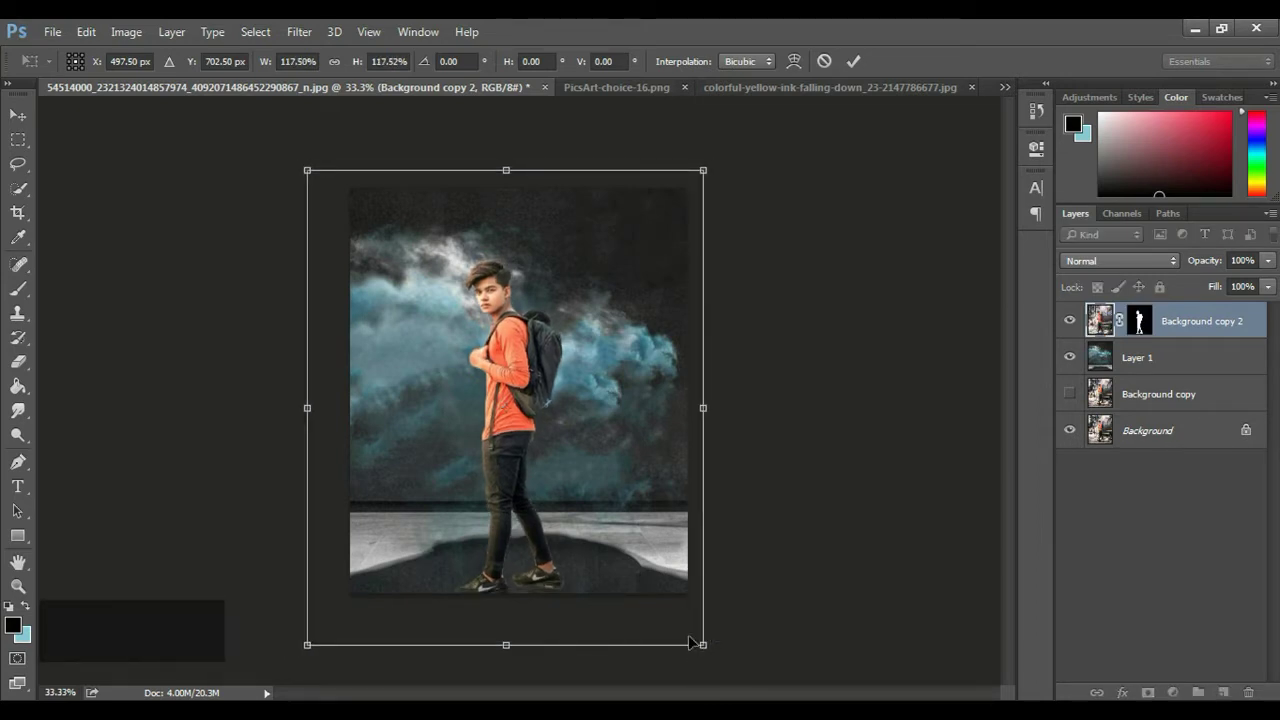
pyautogui.moveTo(657, 586); pyautogui.dragTo(770, 567)
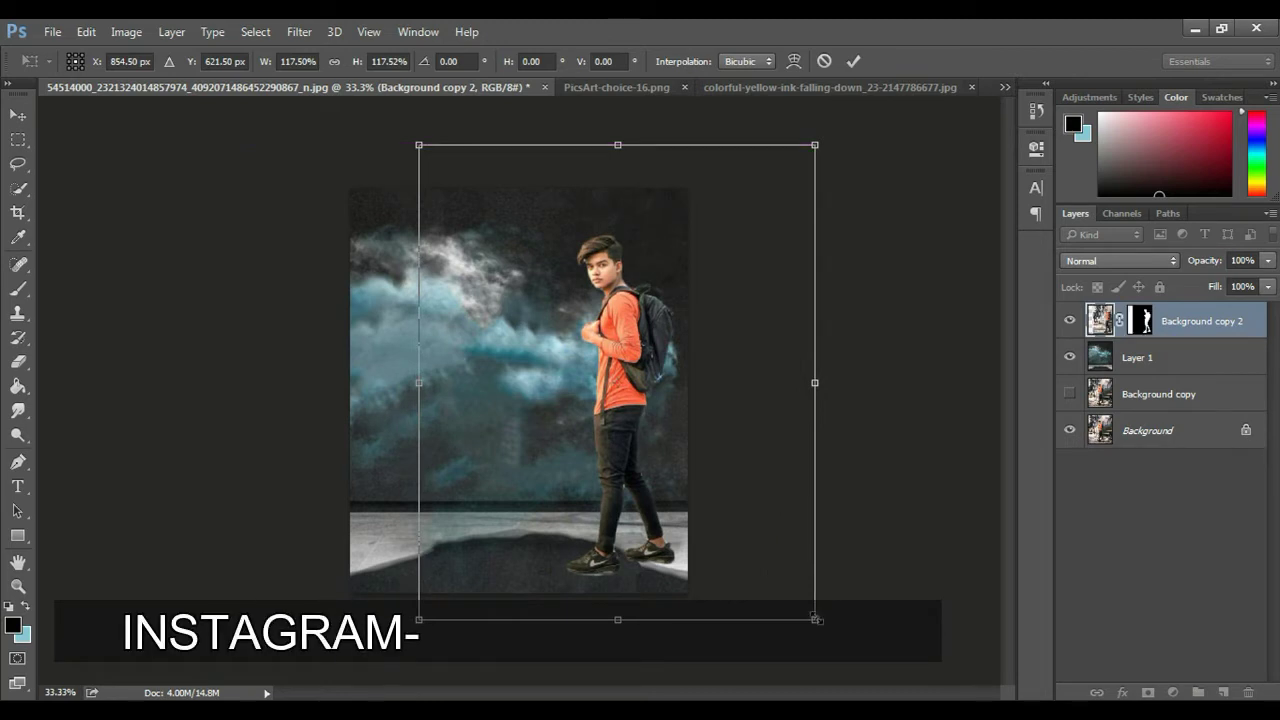
pyautogui.moveTo(815, 619); pyautogui.dragTo(788, 588)
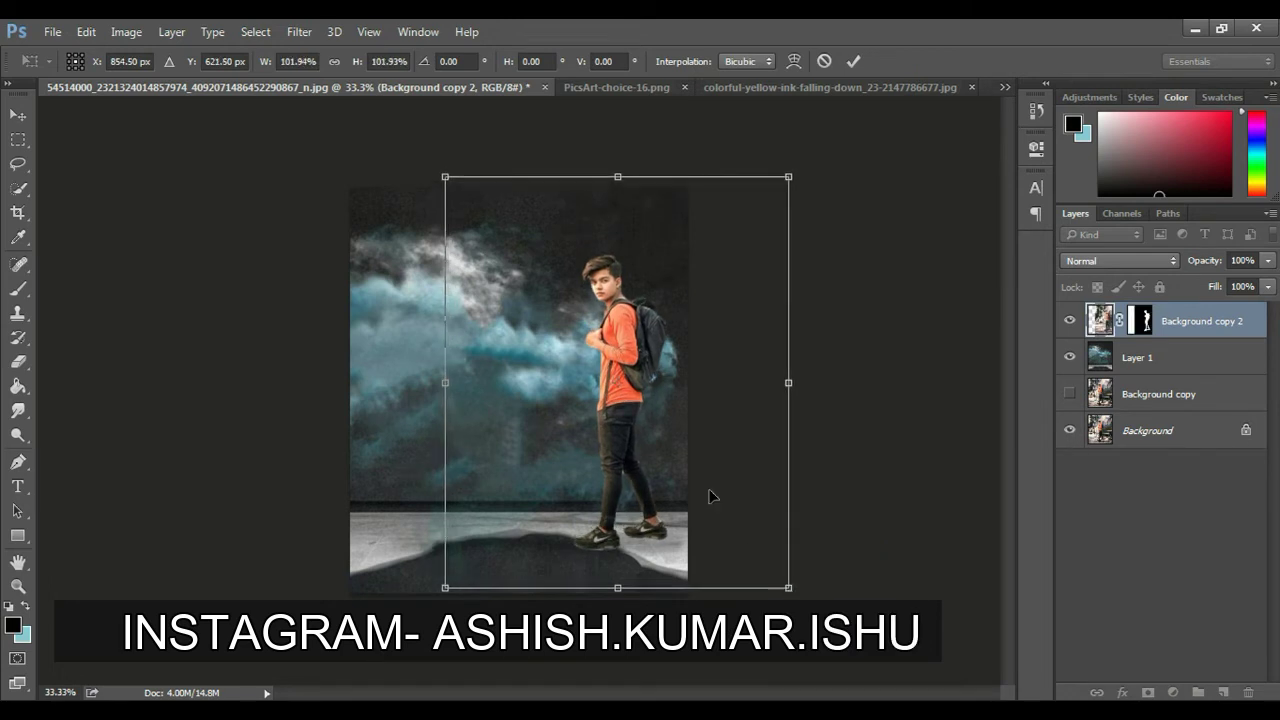
pyautogui.moveTo(708, 497); pyautogui.dragTo(719, 521)
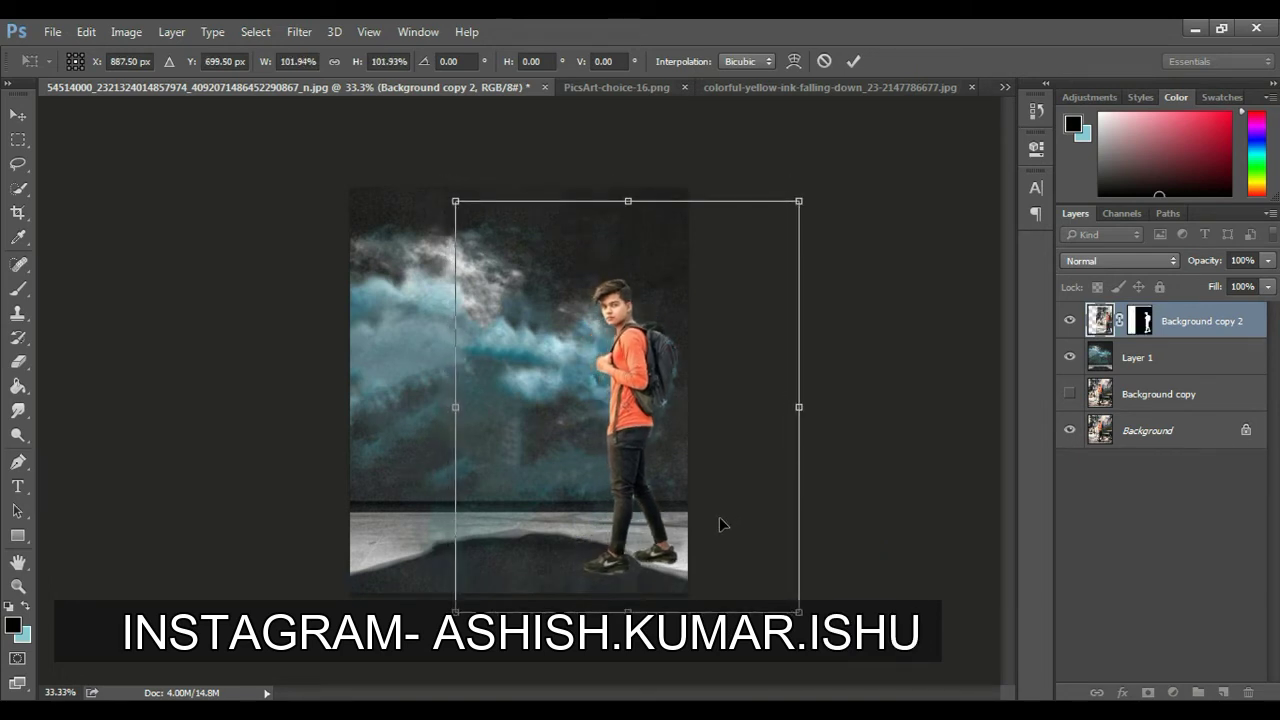
pyautogui.press('Return')
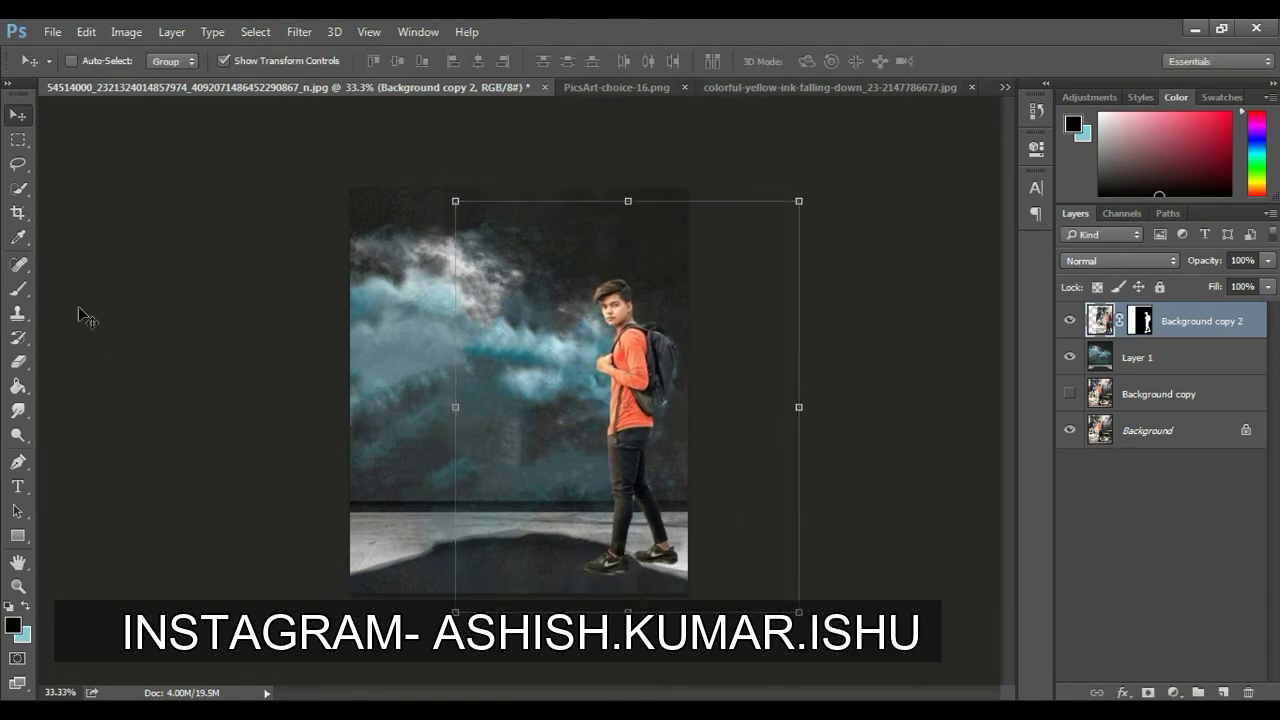
# On new Layer 2, paint a soft 21%-opacity shadow under the shoes and place it below the boy
pyautogui.click(20, 290)
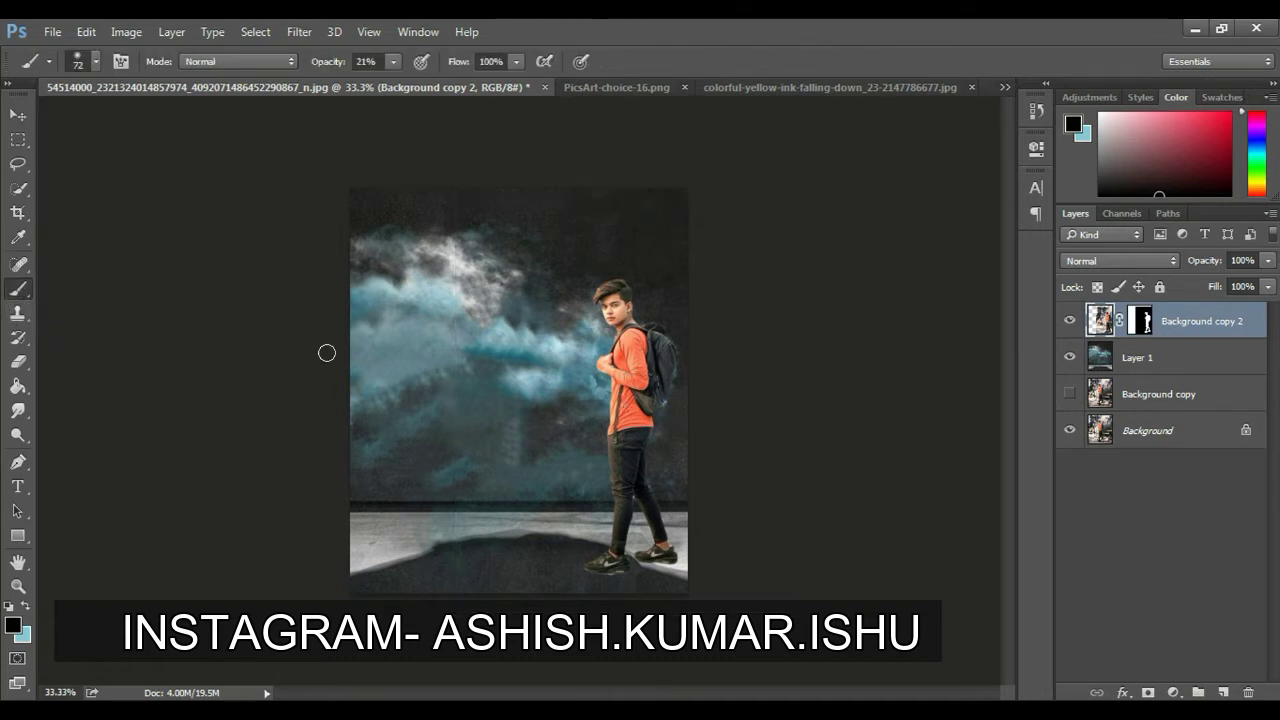
pyautogui.click(1223, 692)
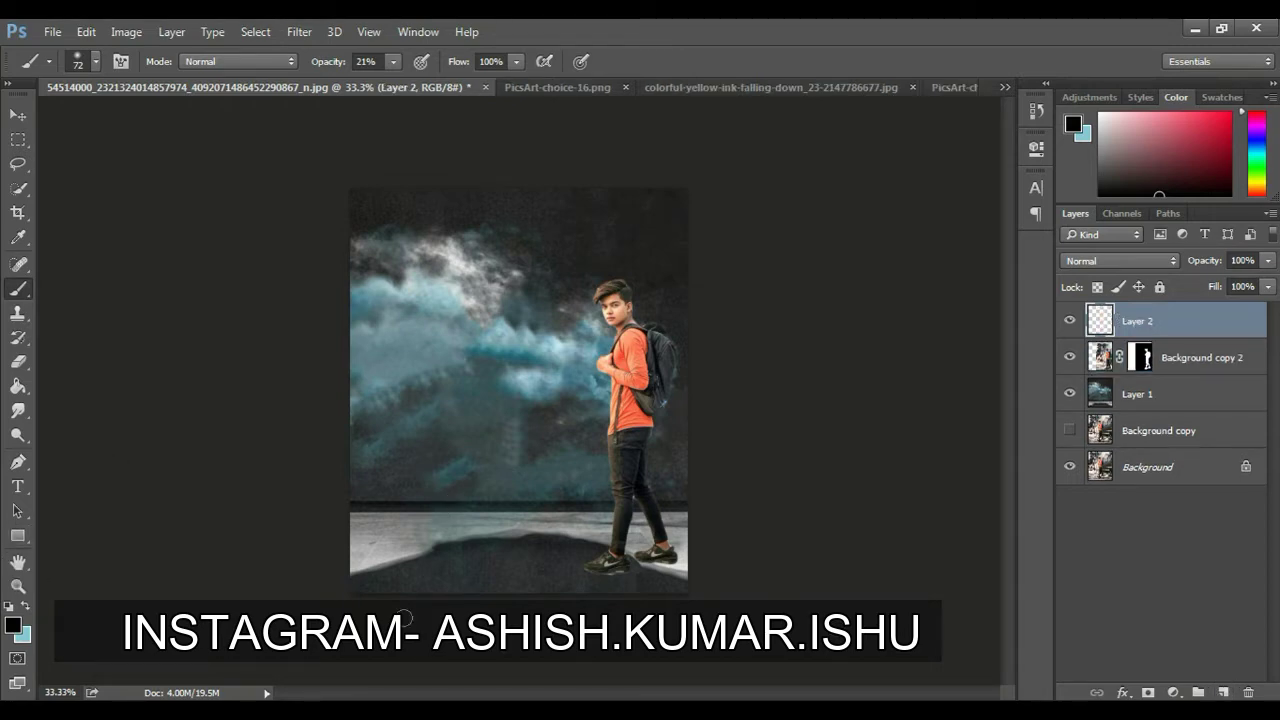
pyautogui.click(18, 587)
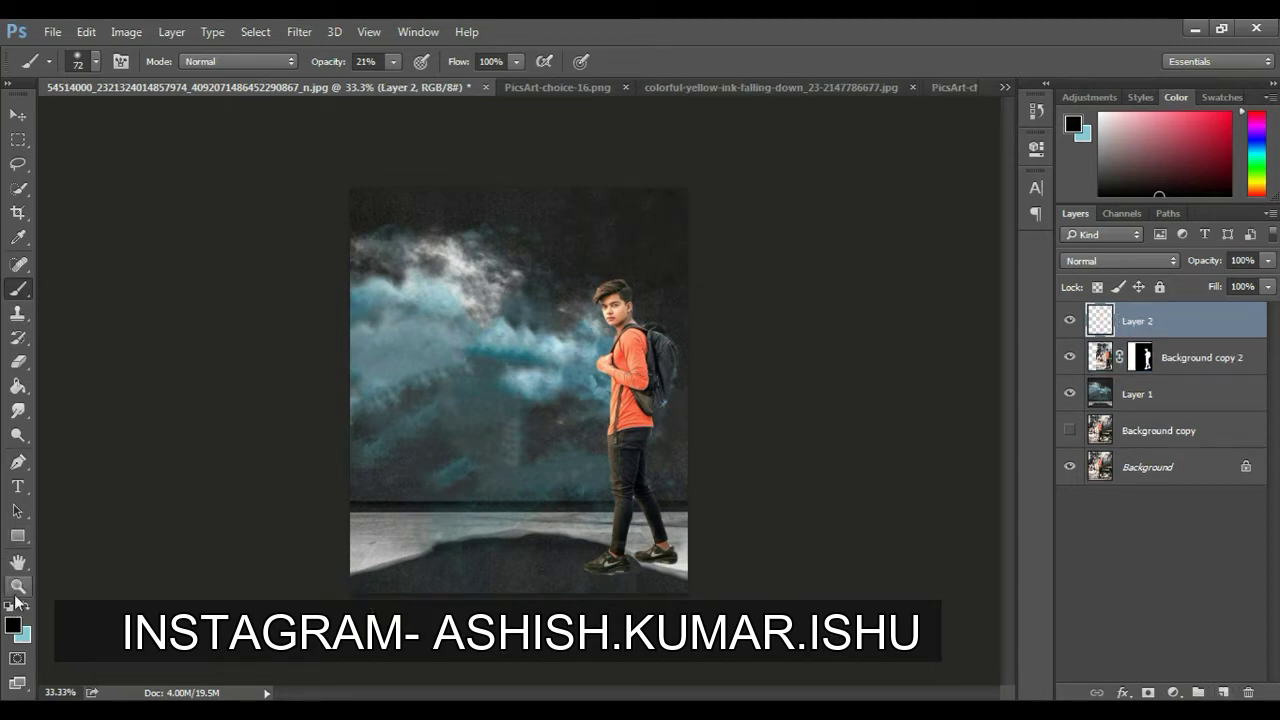
pyautogui.click(671, 605)
pyautogui.click(666, 586)
pyautogui.click(663, 575)
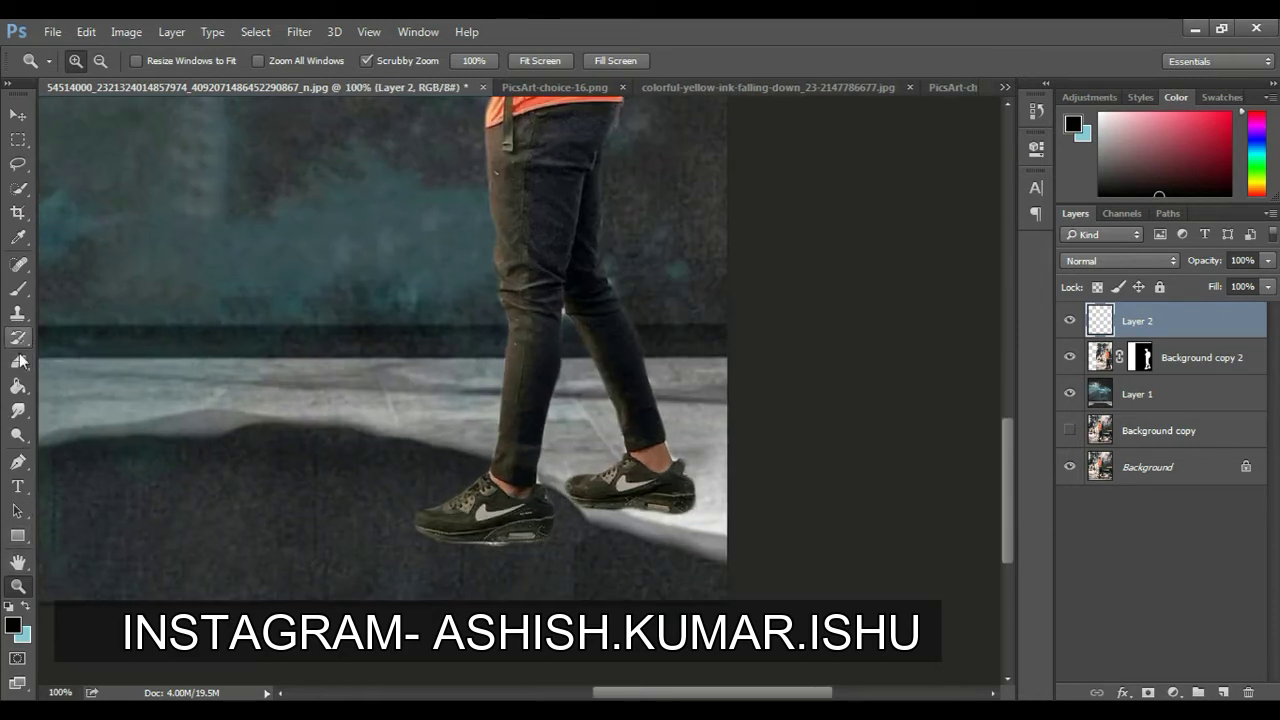
pyautogui.click(18, 288)
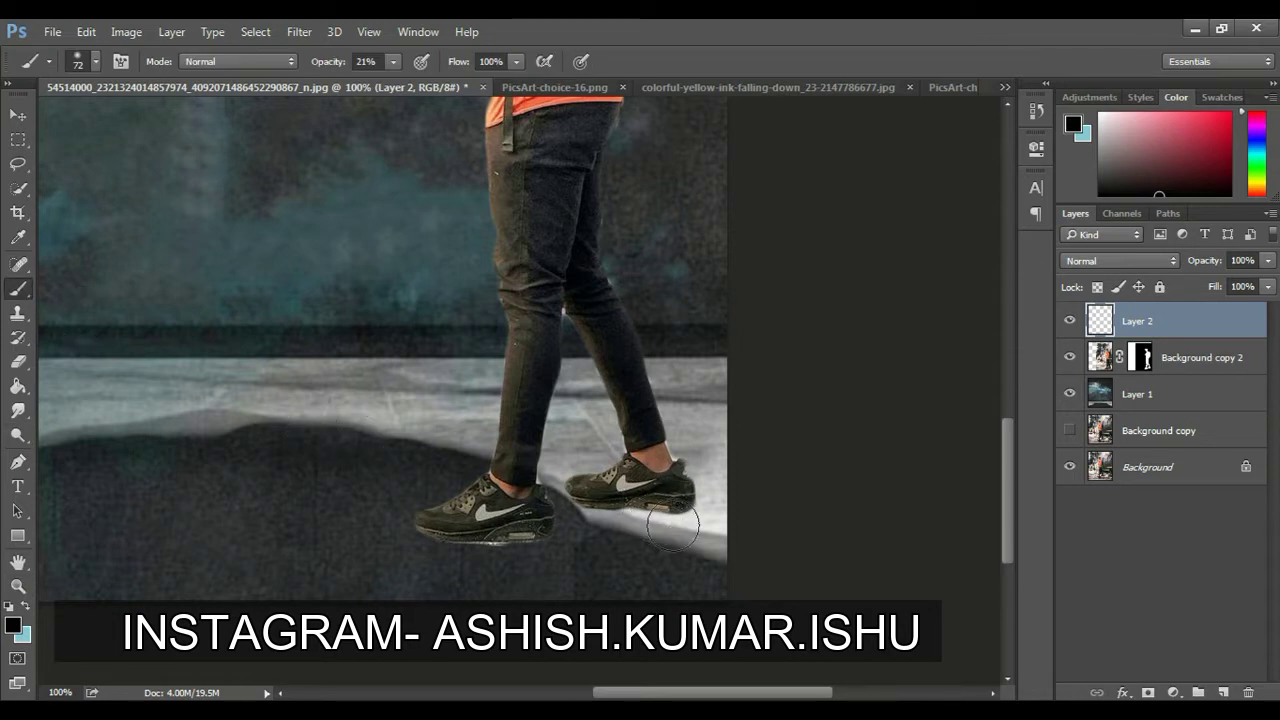
pyautogui.moveTo(675, 525)
pyautogui.mouseDown()
pyautogui.moveTo(606, 517)
pyautogui.moveTo(668, 517)
pyautogui.moveTo(606, 514)
pyautogui.moveTo(657, 511)
pyautogui.moveTo(648, 524)
pyautogui.moveTo(597, 509)
pyautogui.moveTo(663, 514)
pyautogui.moveTo(592, 501)
pyautogui.moveTo(661, 516)
pyautogui.mouseUp()
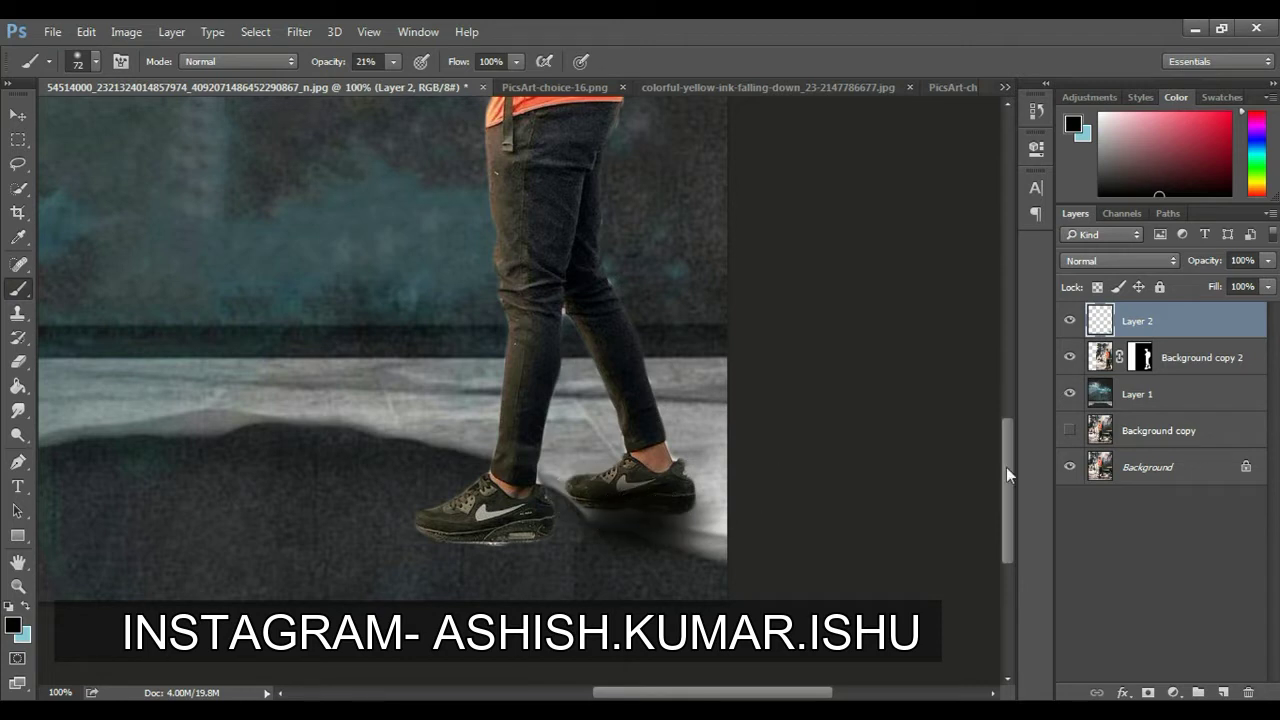
pyautogui.moveTo(1187, 341); pyautogui.dragTo(1205, 380)
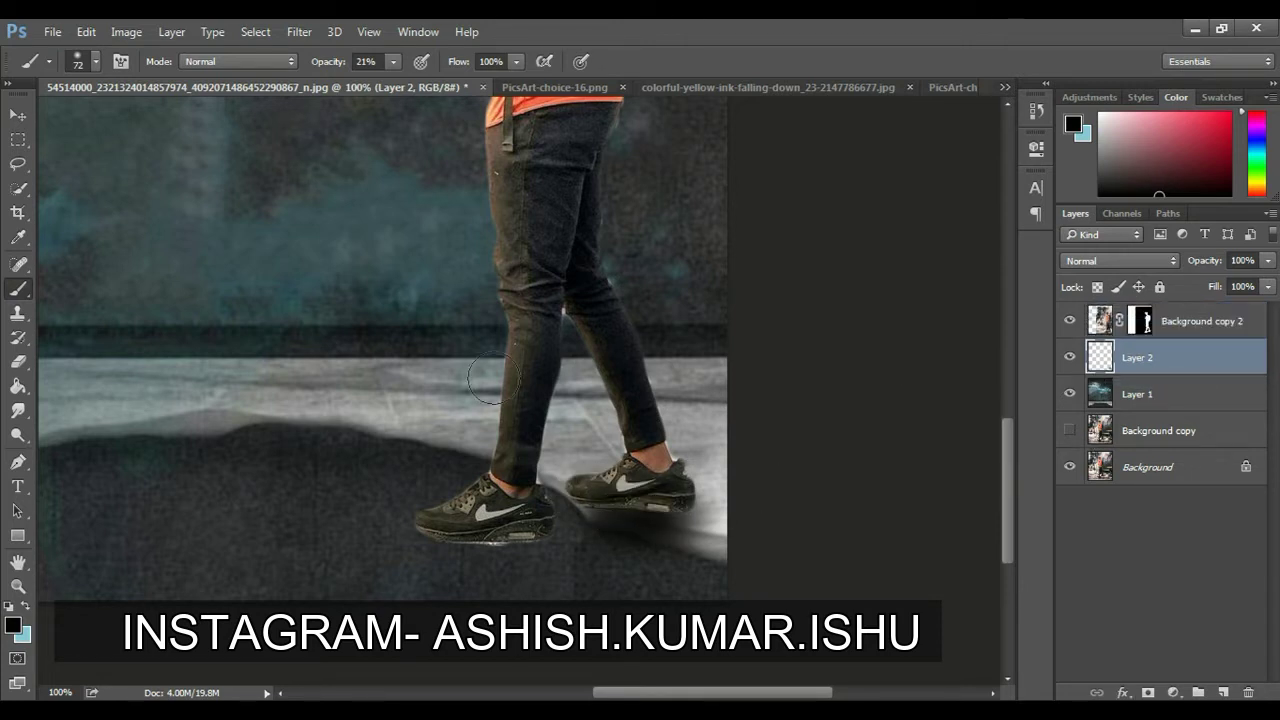
# Apply the layer mask on Background copy 2 to make the boy's cut-out permanent
pyautogui.click(18, 115)
pyautogui.click(20, 117)
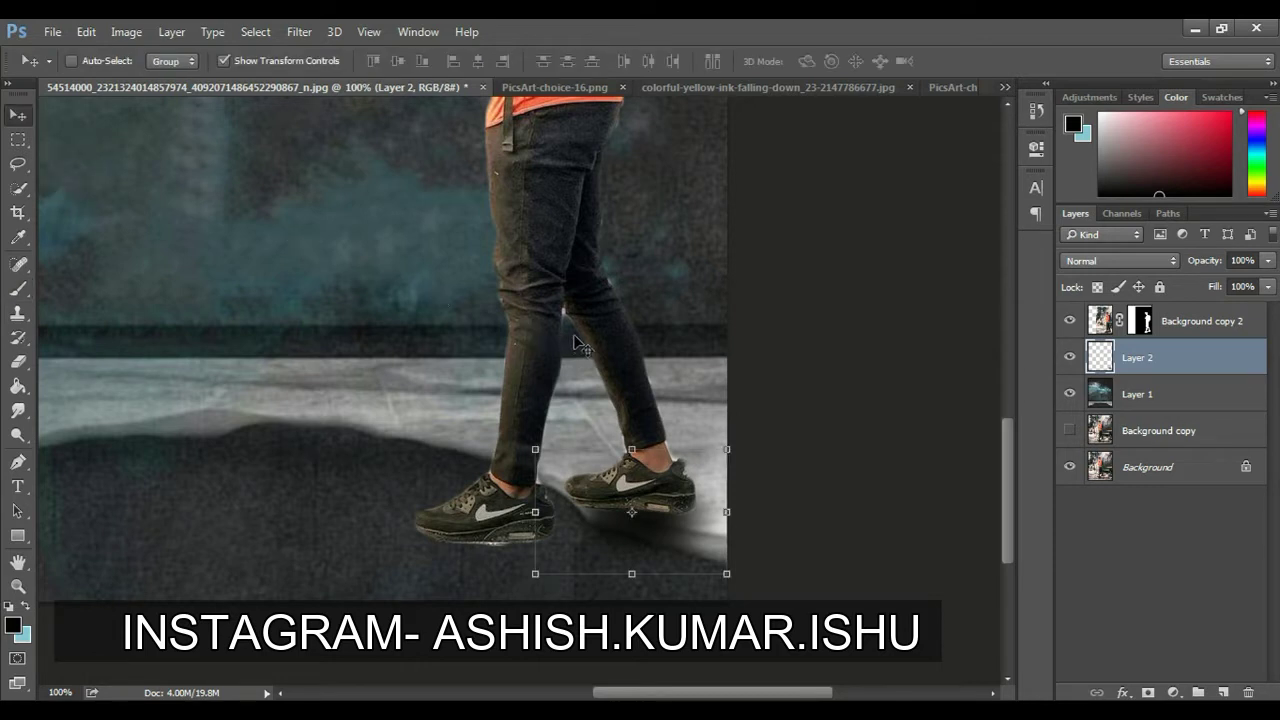
pyautogui.click(1168, 335)
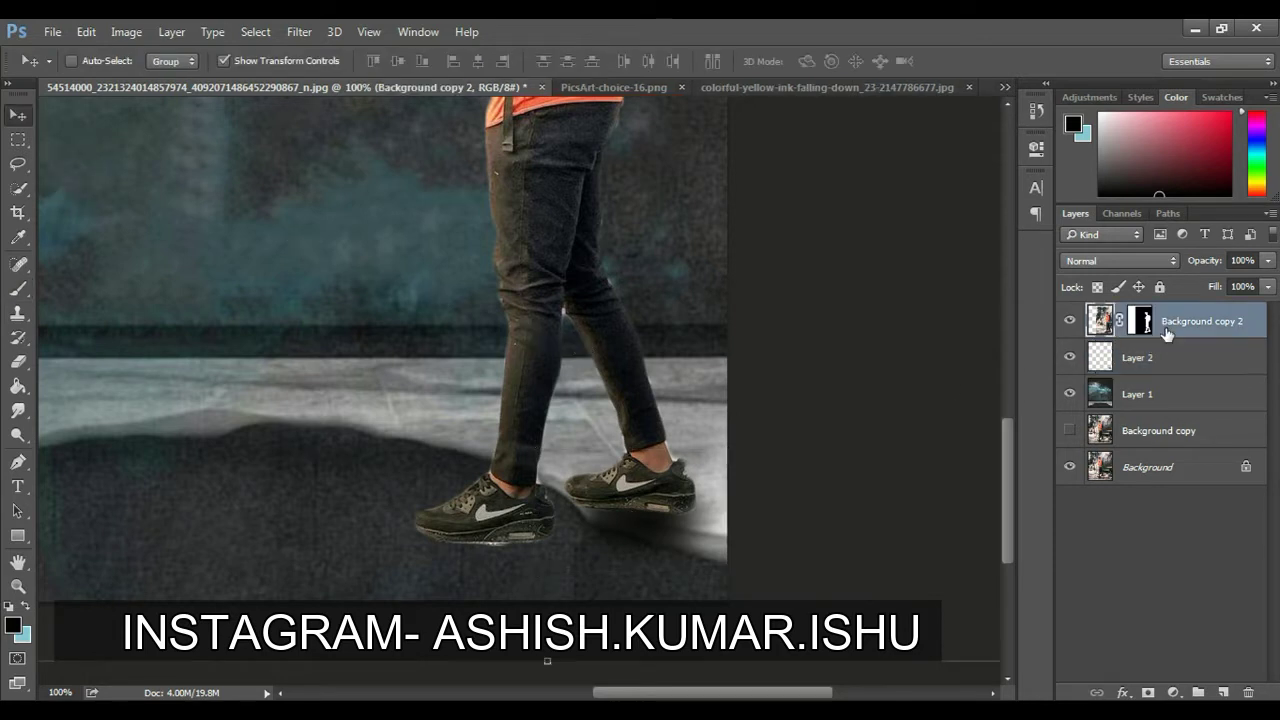
pyautogui.rightClick(1138, 328)
pyautogui.click(1145, 379)
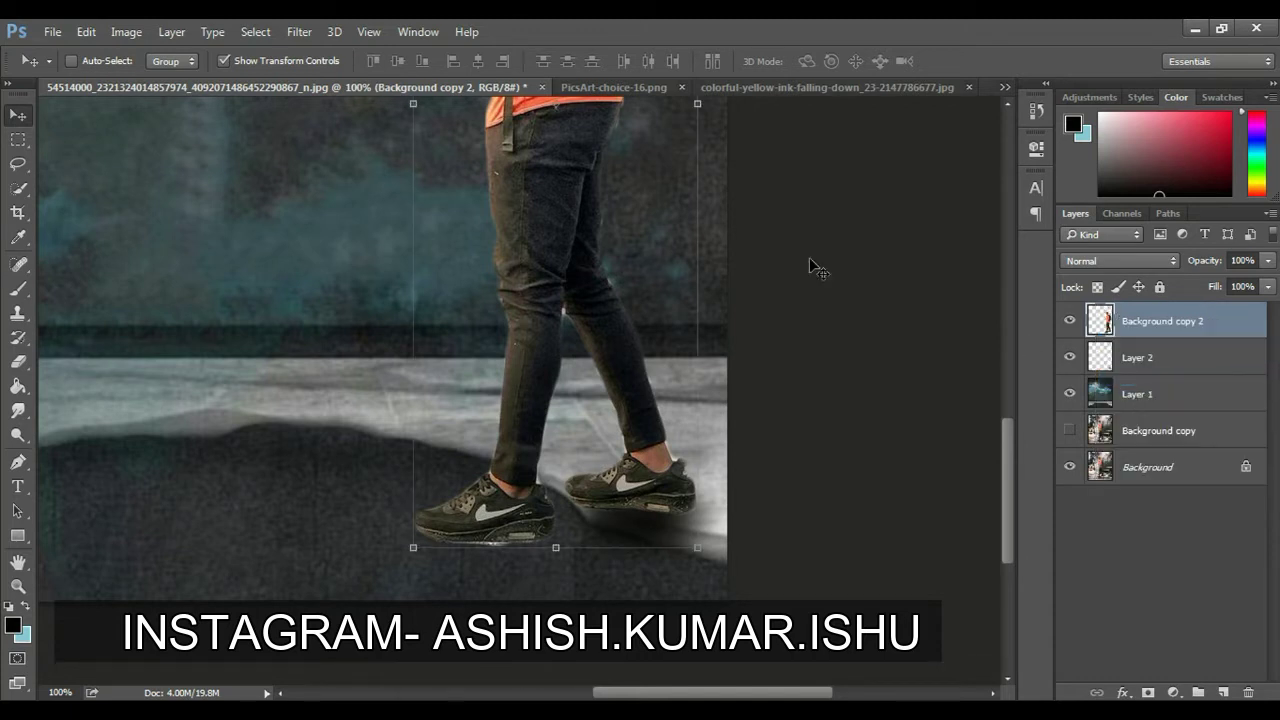
# Shift the boy up-right, align the Layer 2 shadow under his sneakers, and fit the image on screen
pyautogui.moveTo(538, 290); pyautogui.dragTo(556, 270)
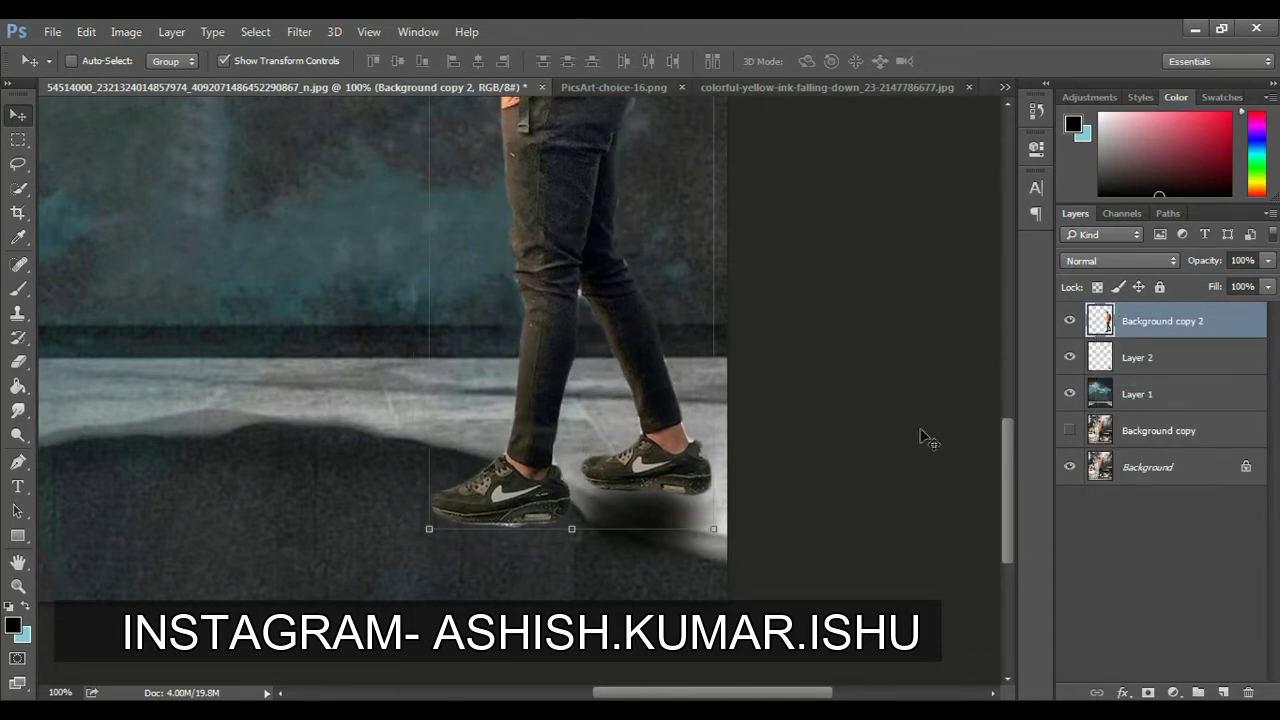
pyautogui.click(1184, 369)
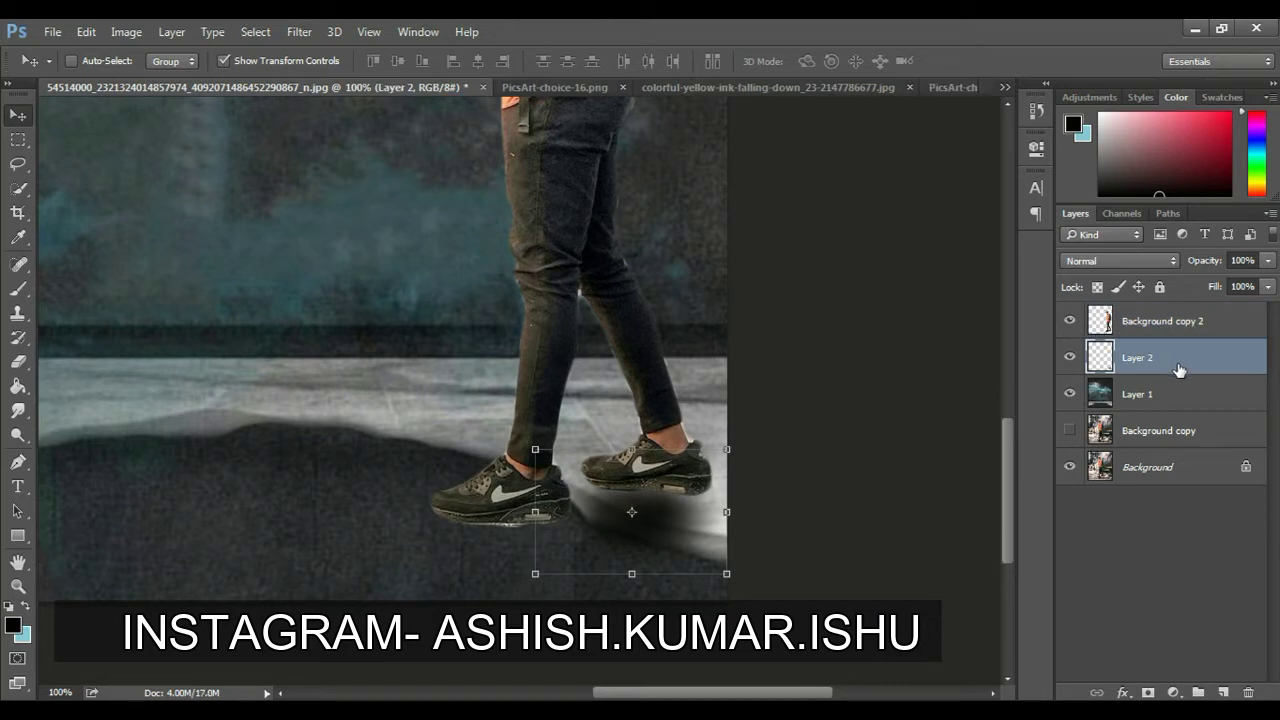
pyautogui.moveTo(690, 487); pyautogui.dragTo(697, 493)
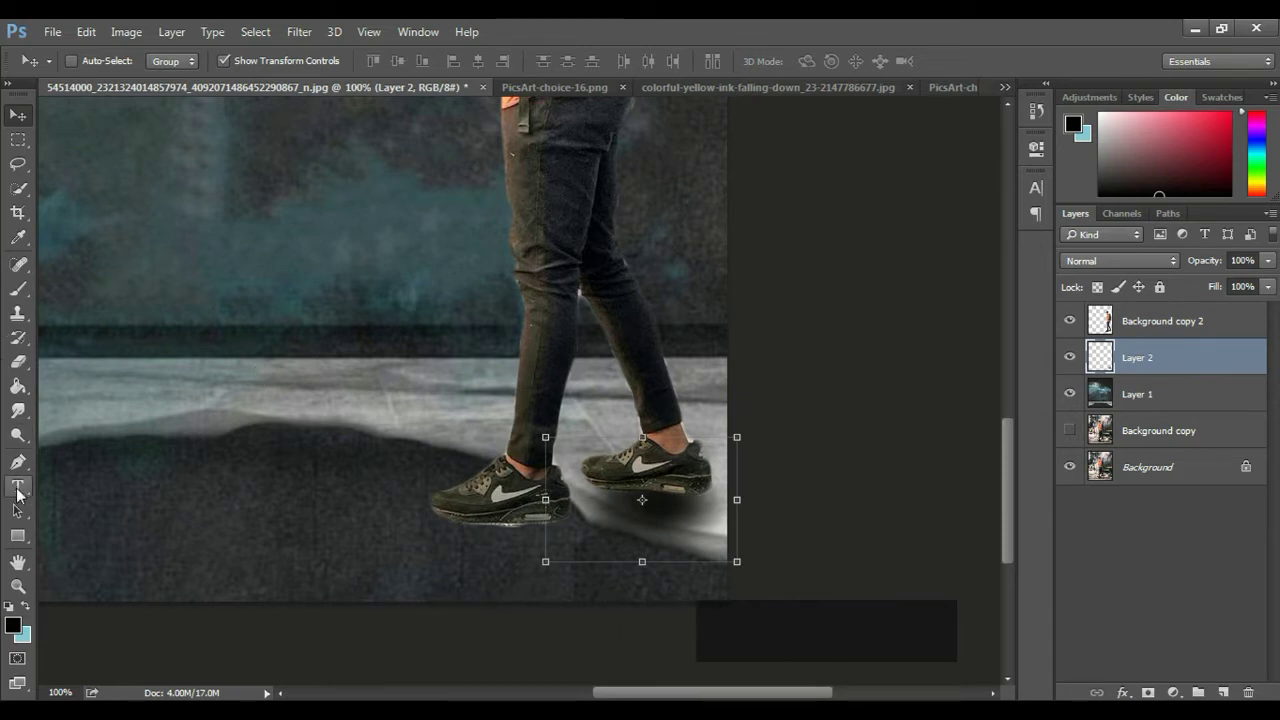
pyautogui.click(17, 587)
pyautogui.rightClick(296, 433)
pyautogui.click(318, 445)
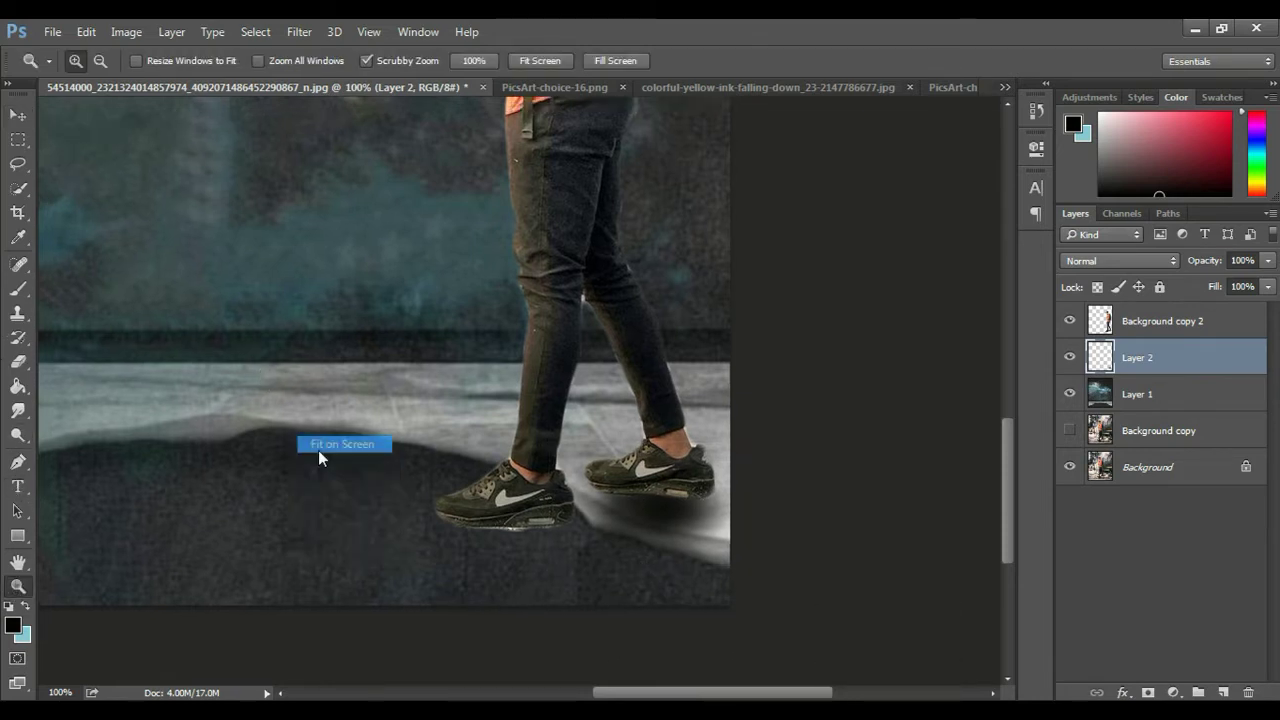
# Drag the smoke grenade image from its tab into the boy's composition as Layer 3
pyautogui.click(12, 117)
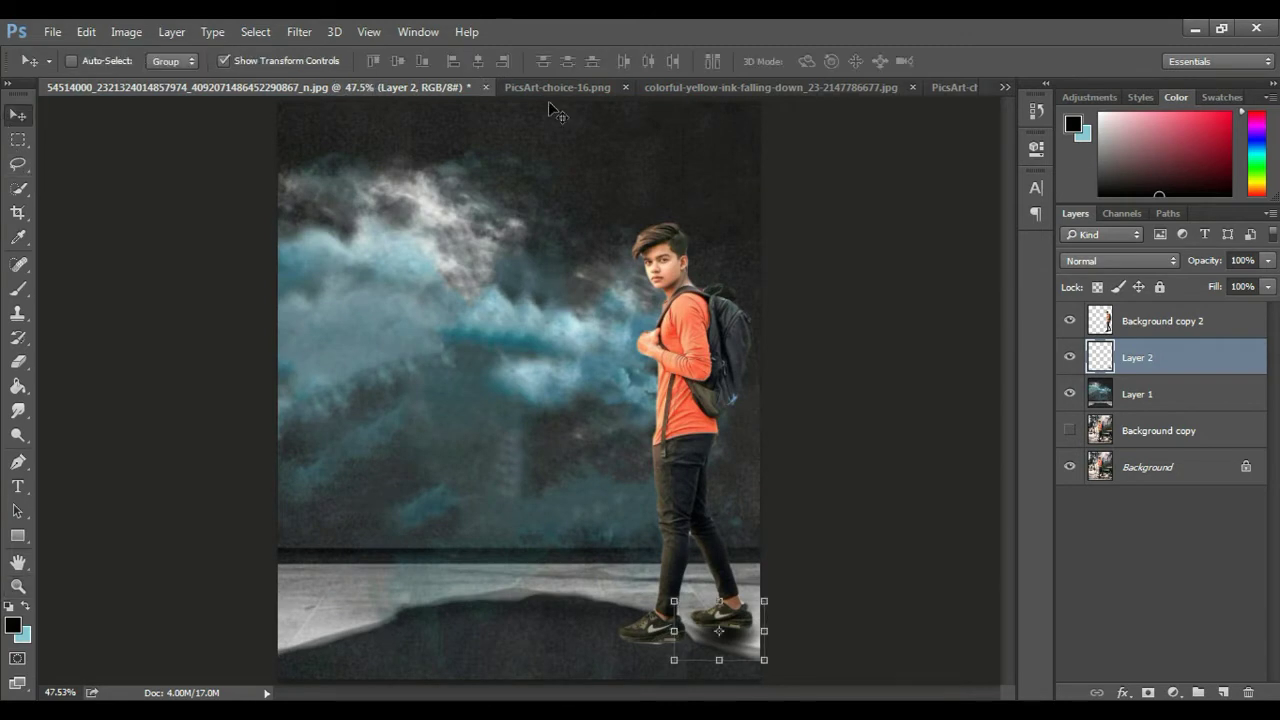
pyautogui.click(945, 87)
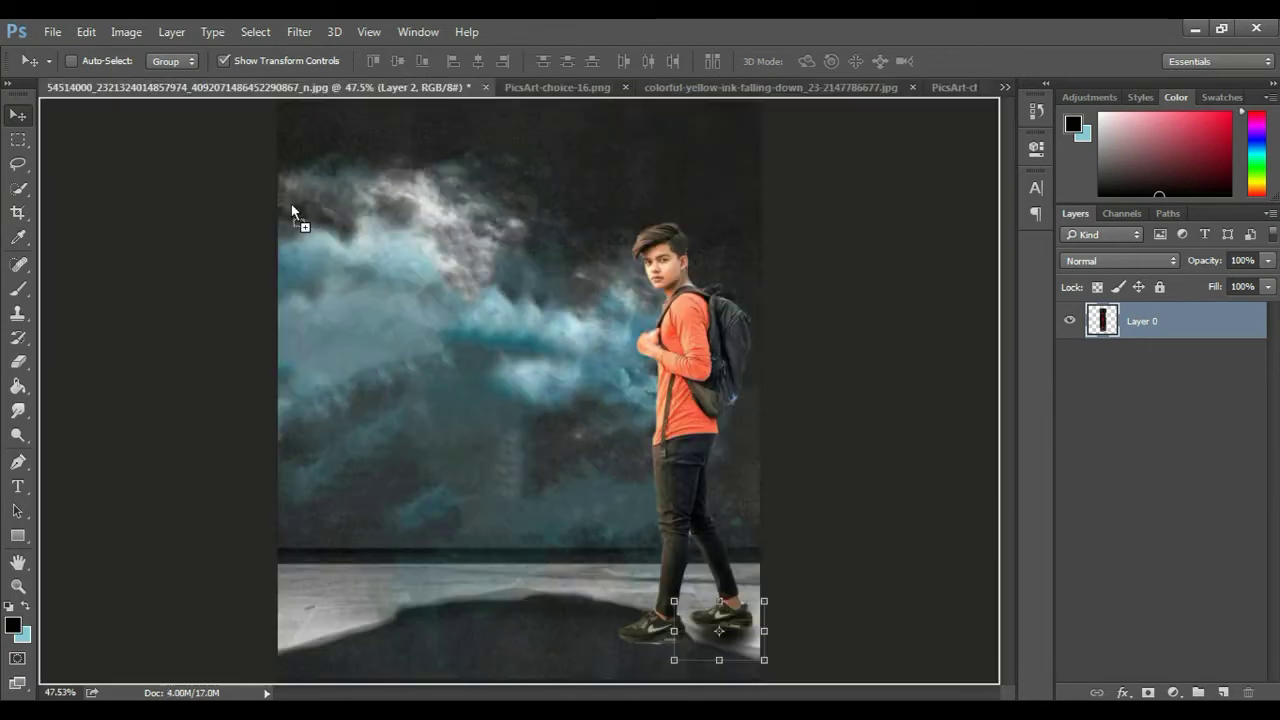
pyautogui.moveTo(538, 245); pyautogui.dragTo(497, 313)
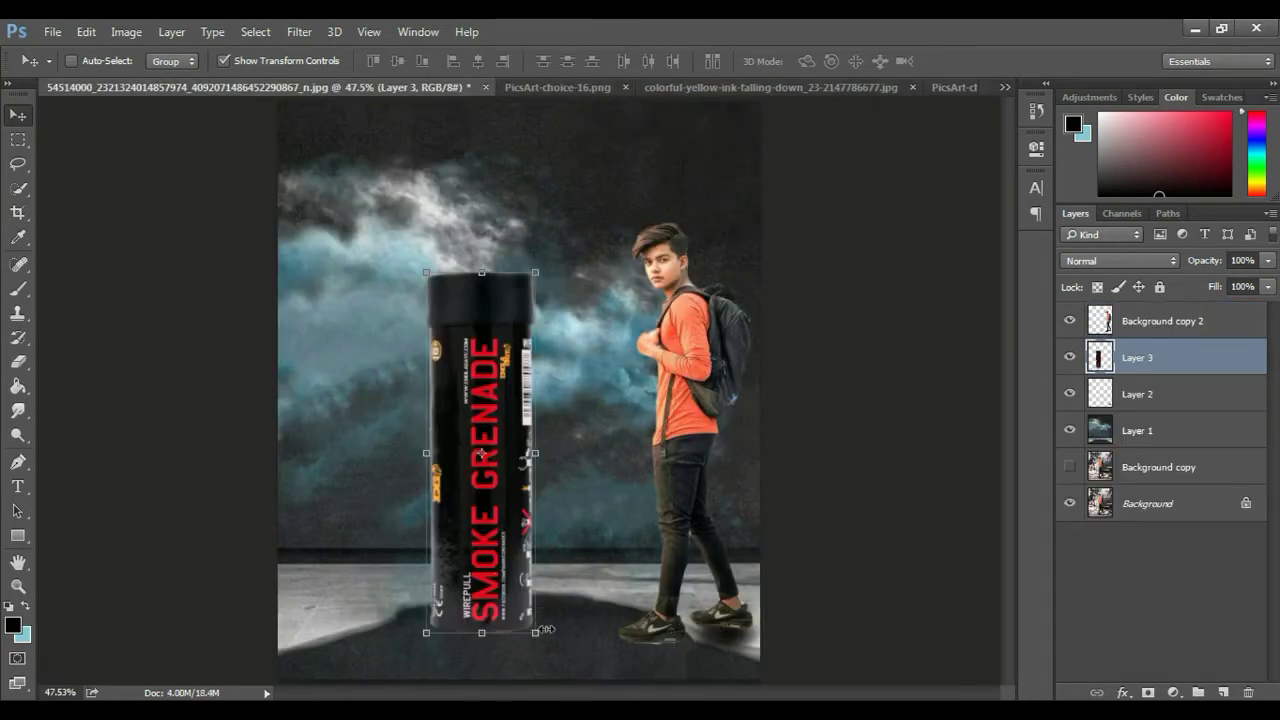
# Scale the grenade to about 23%, tilt it about 44°, and lay it on the floor left of the boy
pyautogui.moveTo(541, 632)
pyautogui.mouseDown()
pyautogui.moveTo(475, 548)
pyautogui.moveTo(469, 500)
pyautogui.moveTo(648, 627)
pyautogui.mouseUp()
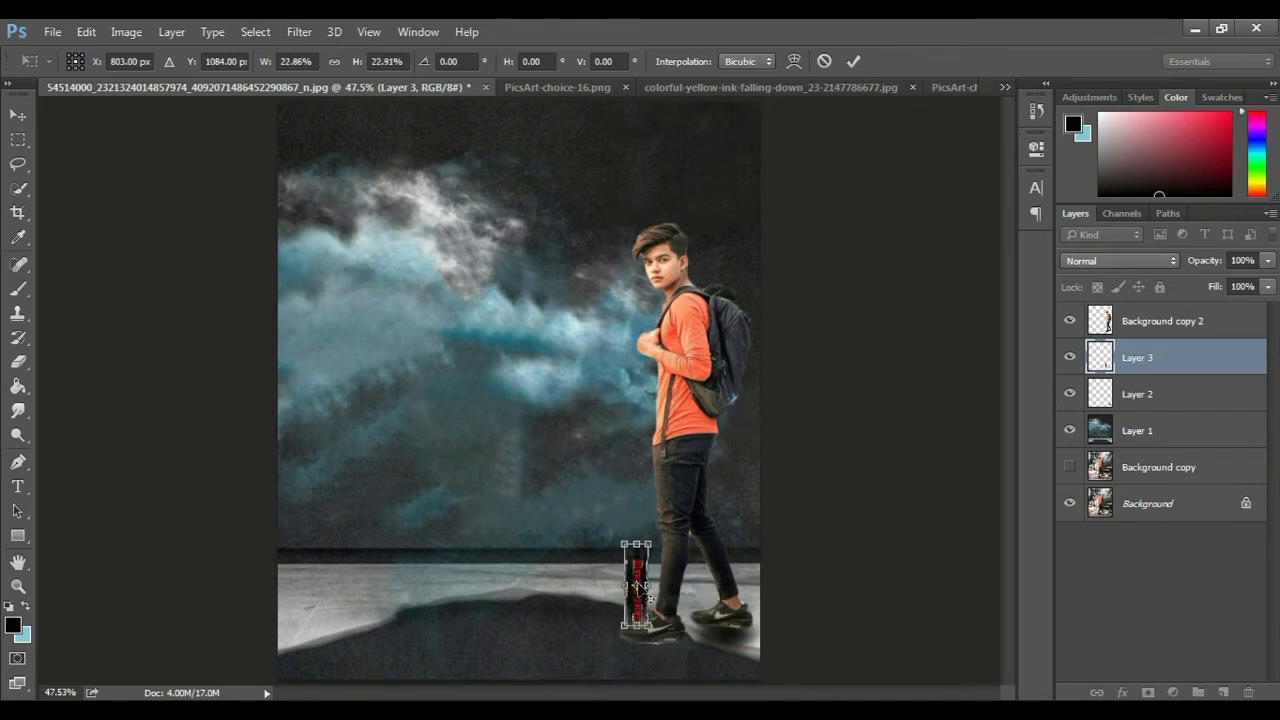
pyautogui.moveTo(655, 528); pyautogui.dragTo(667, 538)
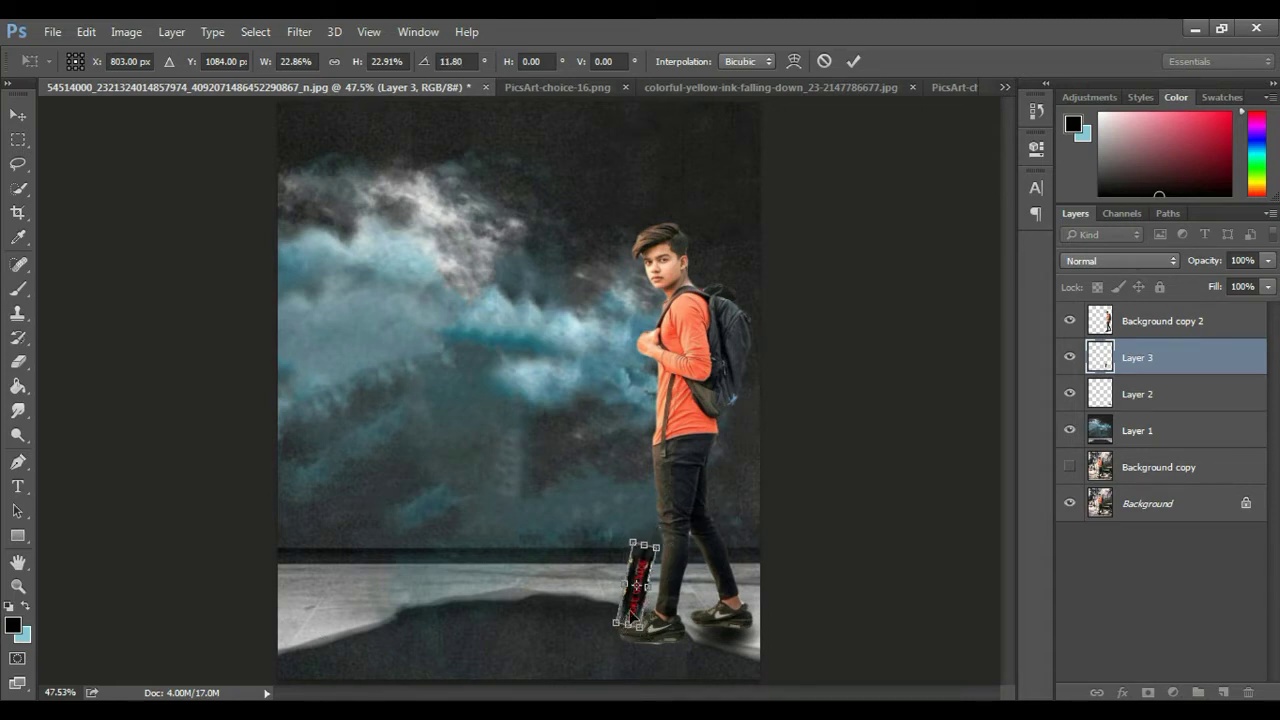
pyautogui.moveTo(637, 590); pyautogui.dragTo(480, 607)
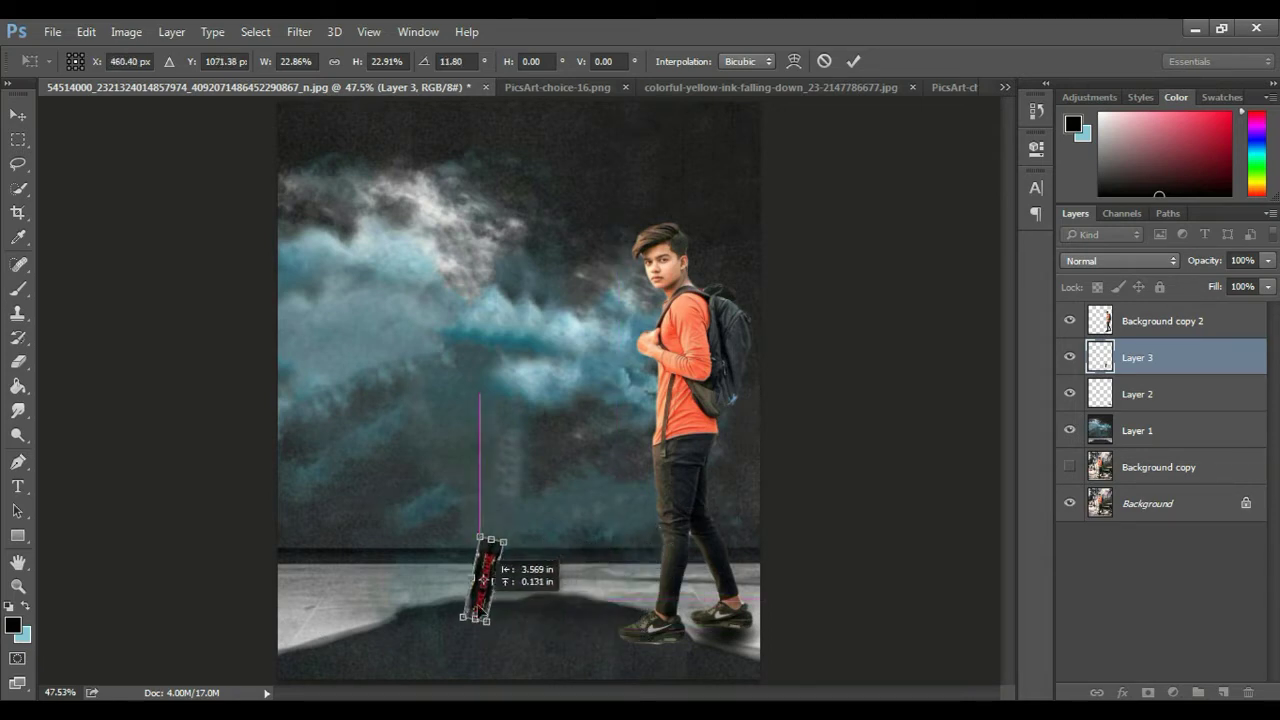
pyautogui.moveTo(536, 541); pyautogui.dragTo(566, 575)
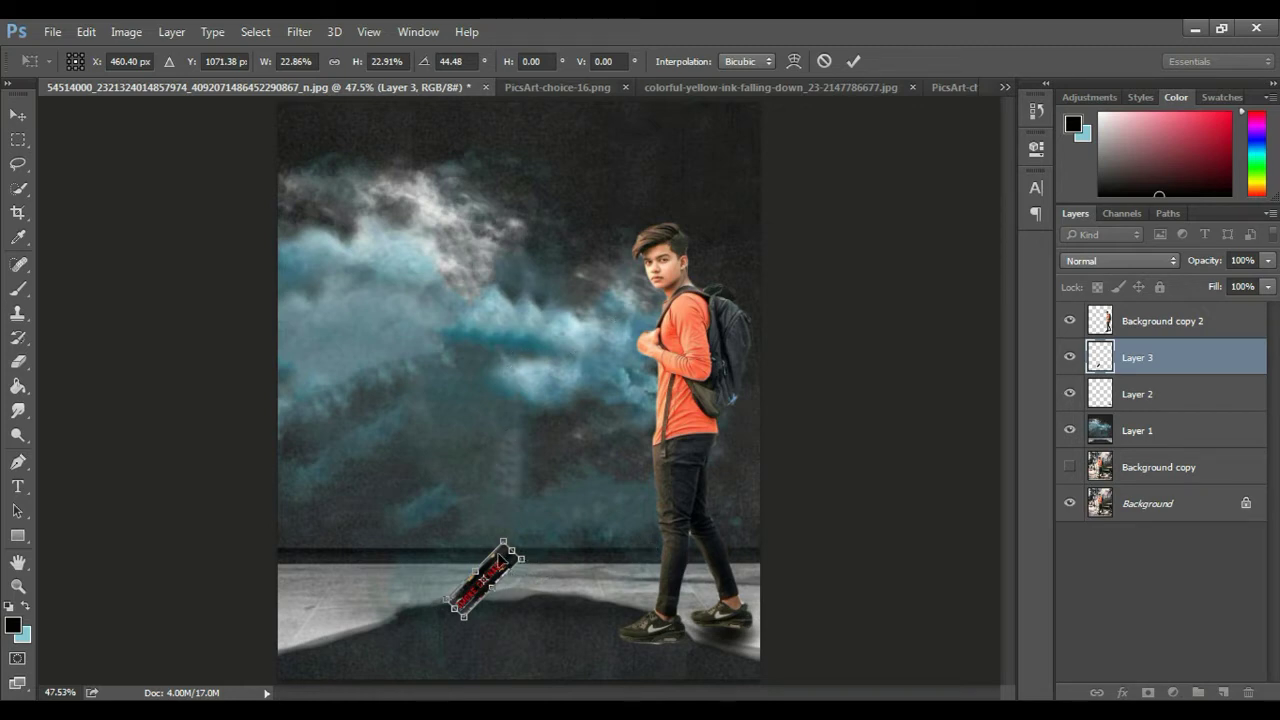
pyautogui.press('Return')
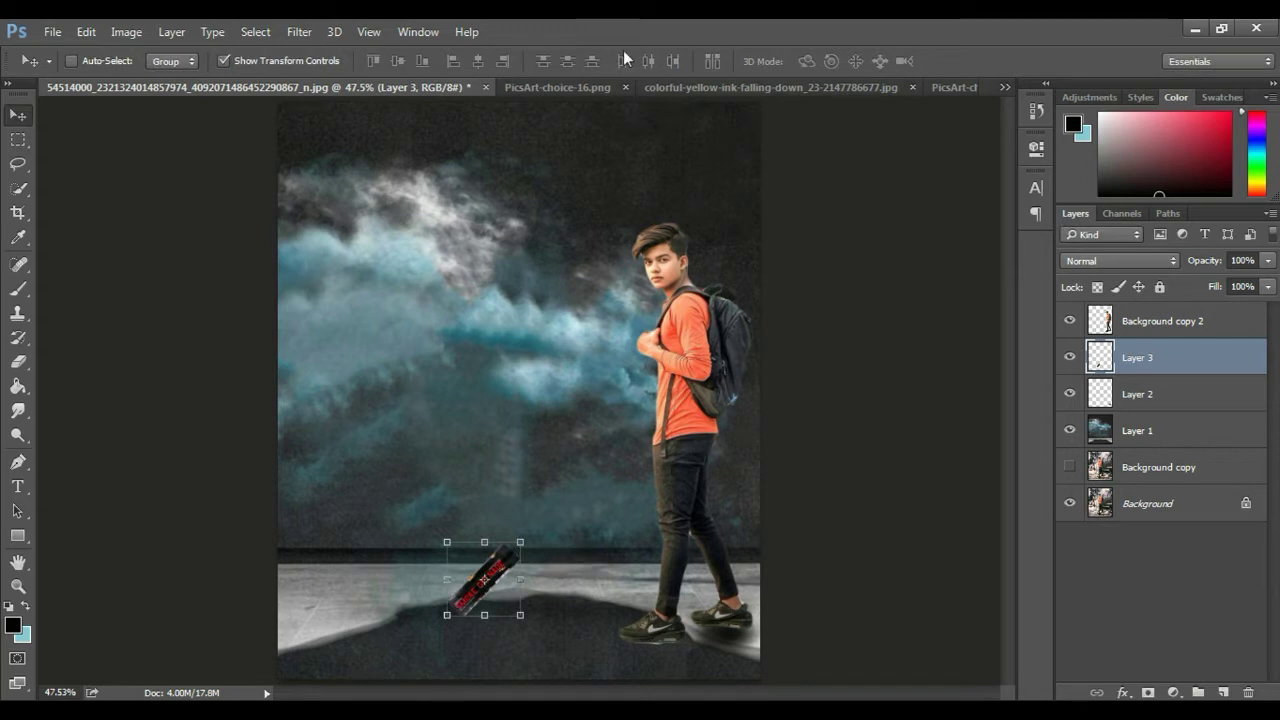
# Bring the red smoke image into the composition, enlarging it and moving it up and right
pyautogui.click(687, 88)
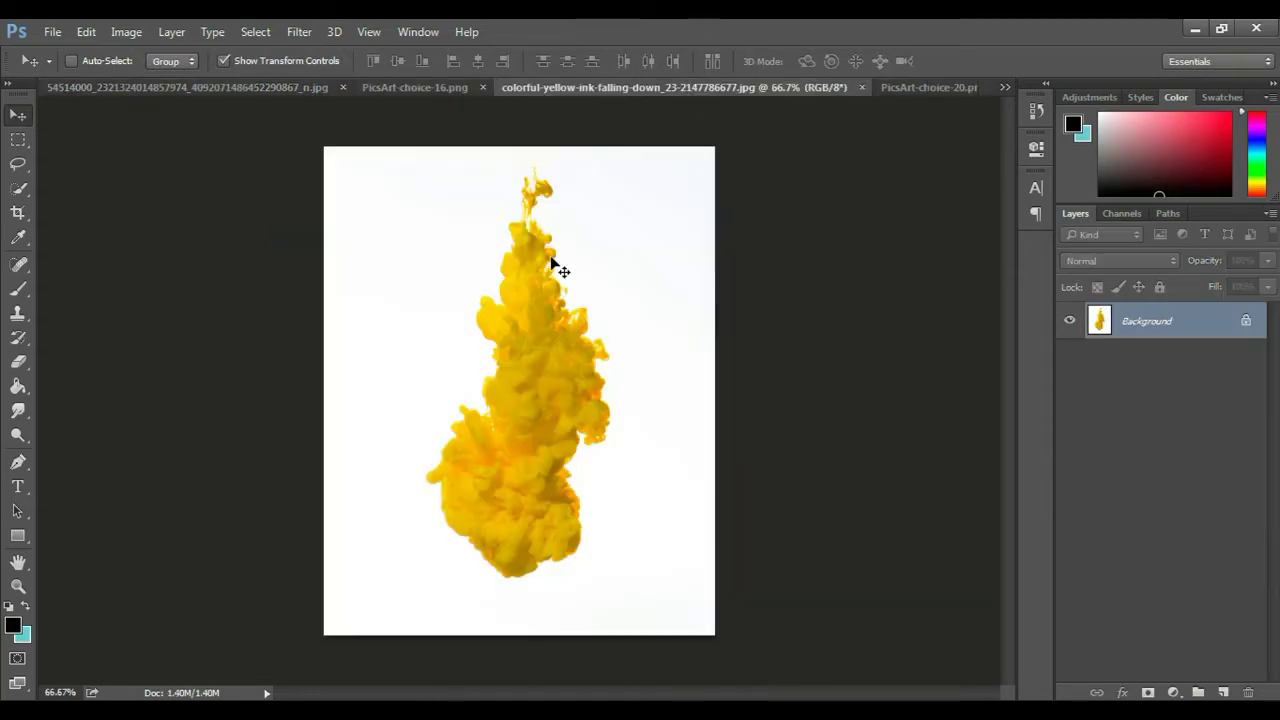
pyautogui.click(440, 88)
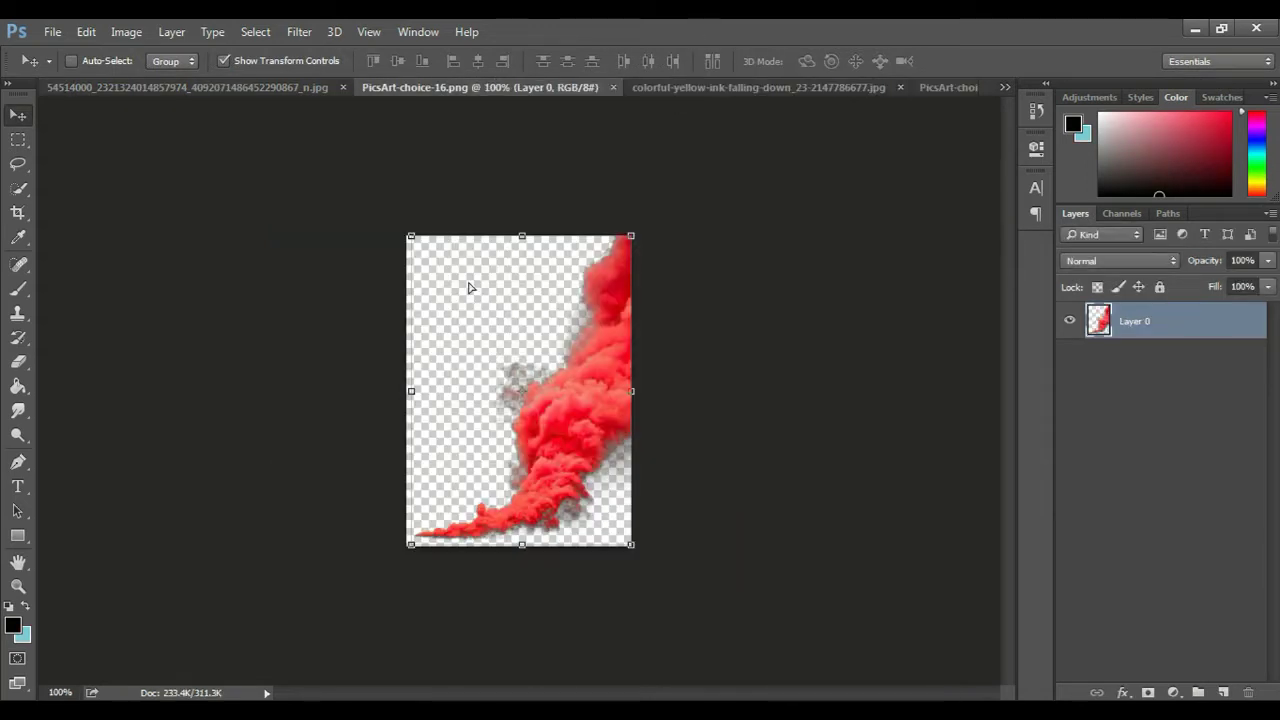
pyautogui.moveTo(480, 300)
pyautogui.mouseDown()
pyautogui.moveTo(290, 92)
pyautogui.moveTo(556, 483)
pyautogui.mouseUp()
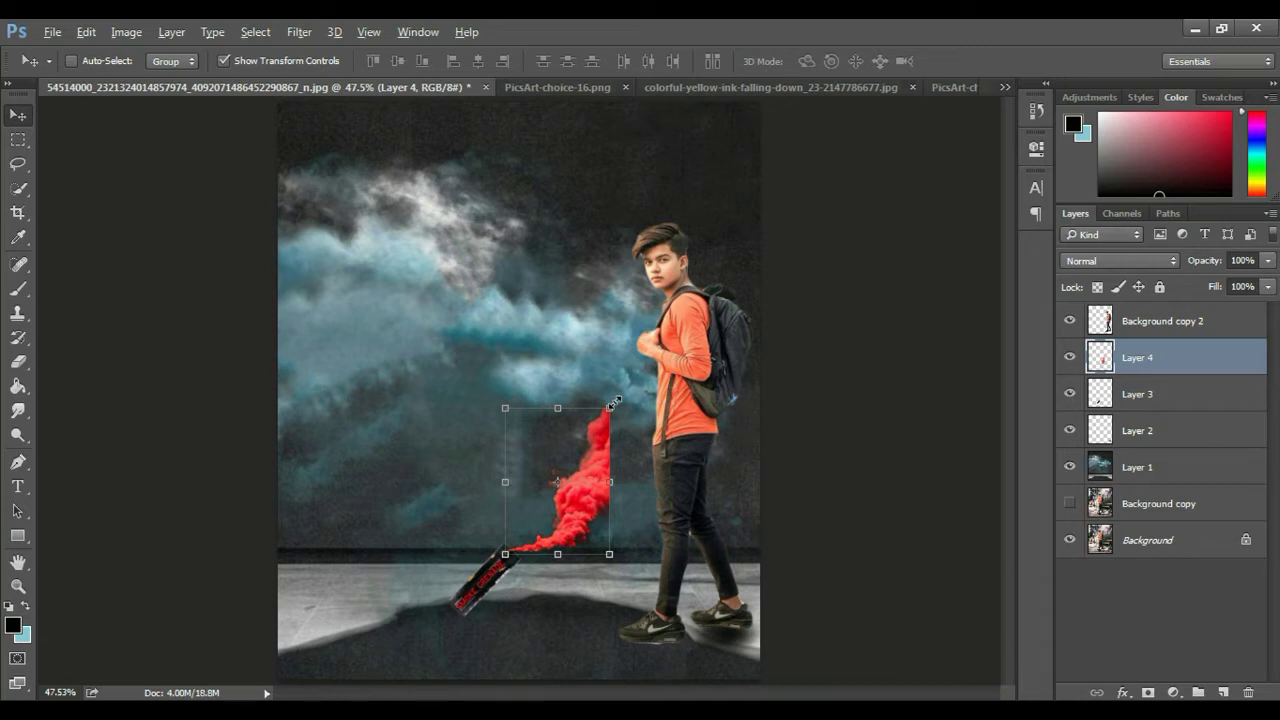
pyautogui.moveTo(612, 404); pyautogui.dragTo(750, 218)
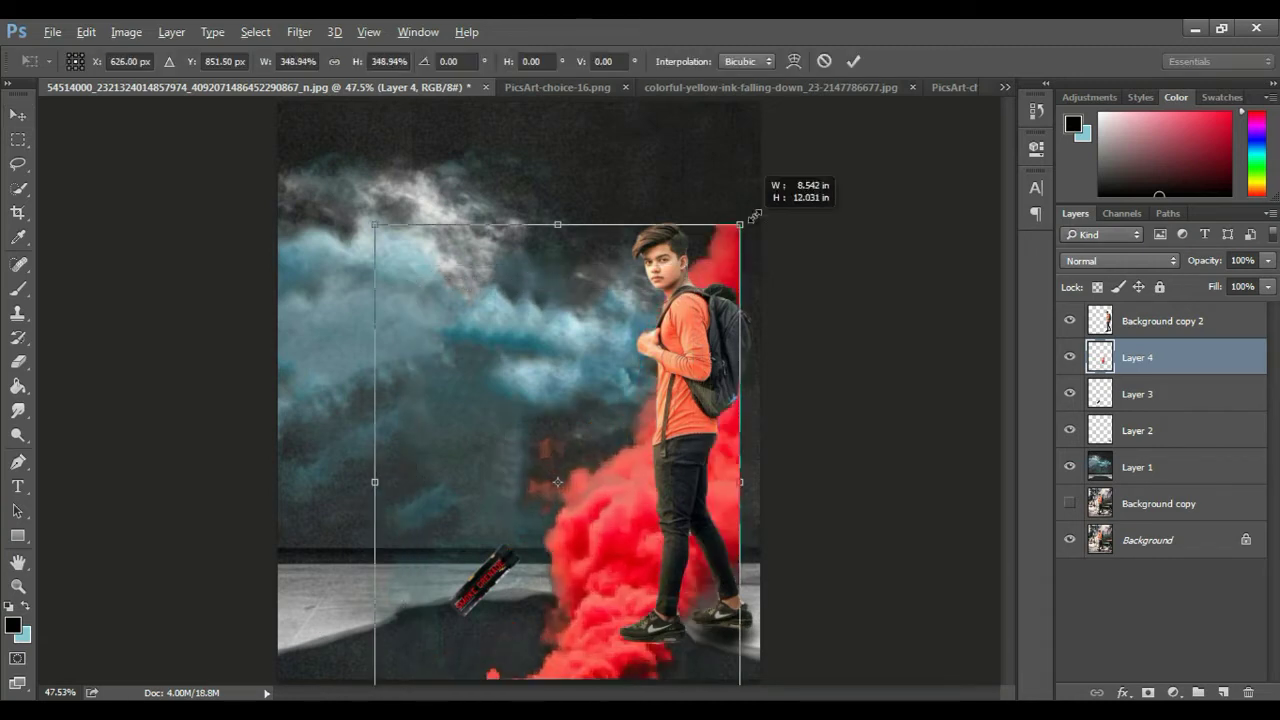
pyautogui.moveTo(609, 385); pyautogui.dragTo(632, 231)
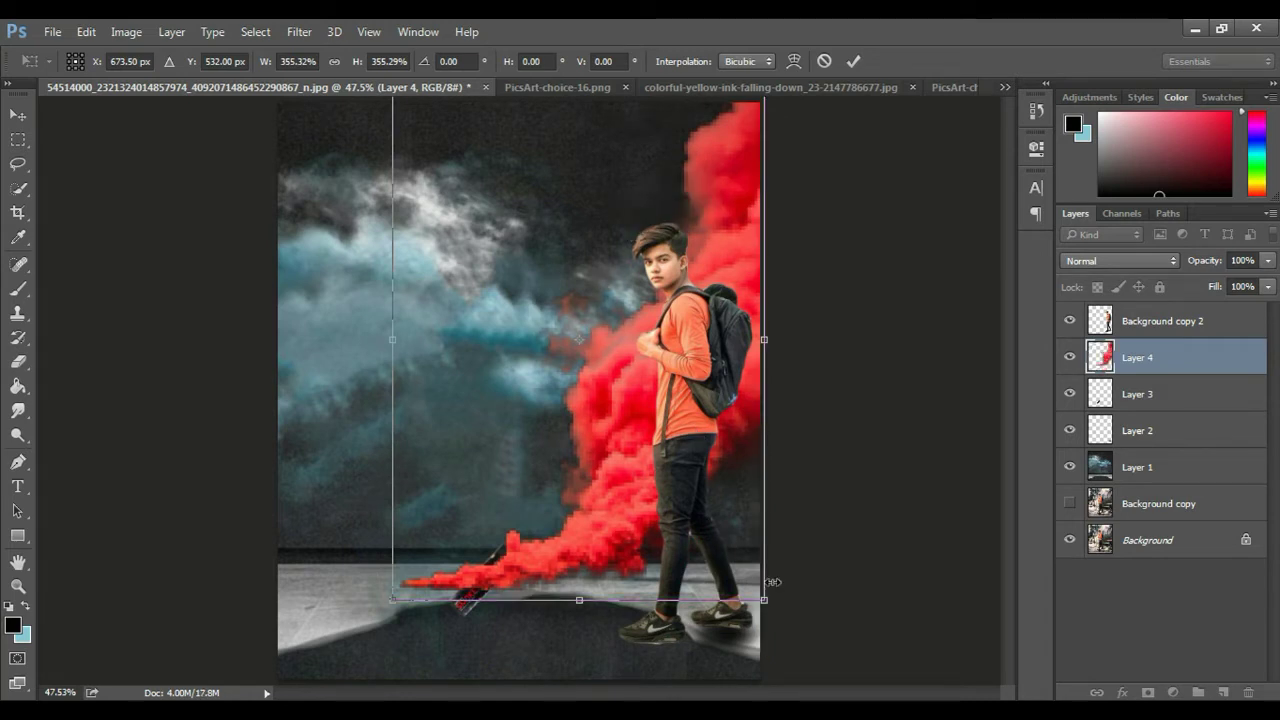
pyautogui.press('Return')
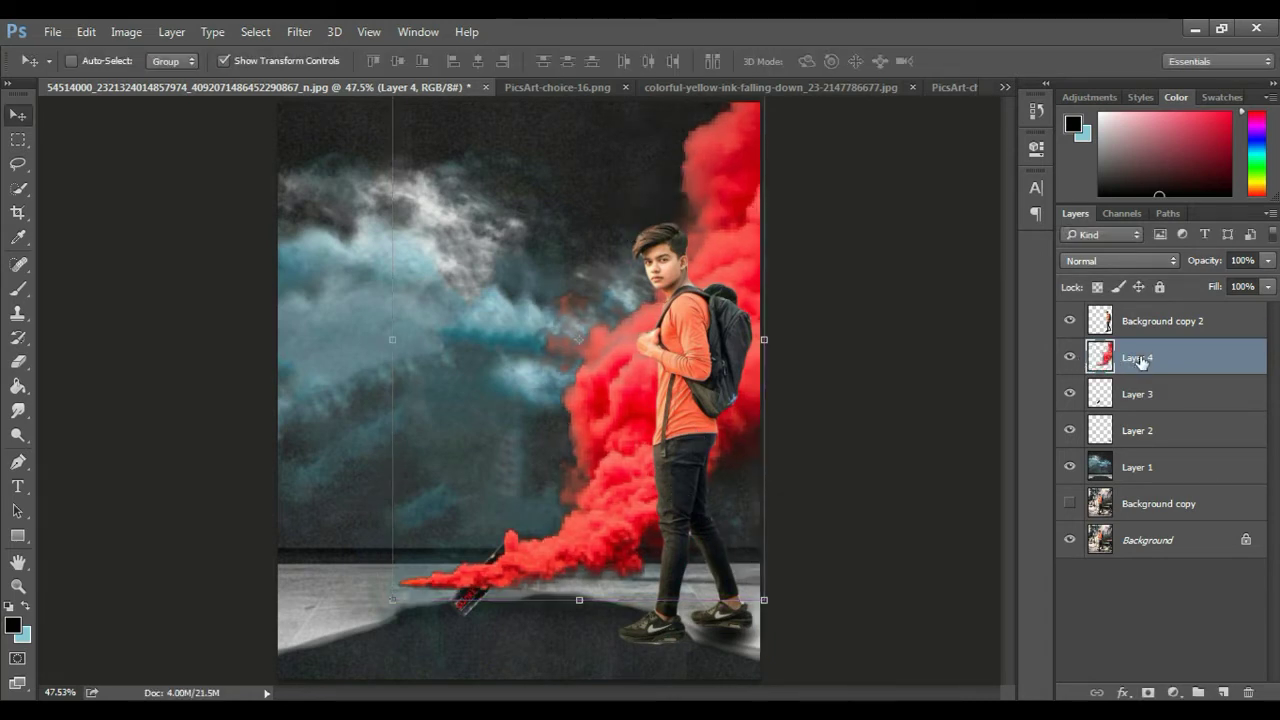
# Stack the red smoke above the boy, reposition it, and scale it to about 122%
pyautogui.moveTo(1140, 362); pyautogui.dragTo(1140, 318)
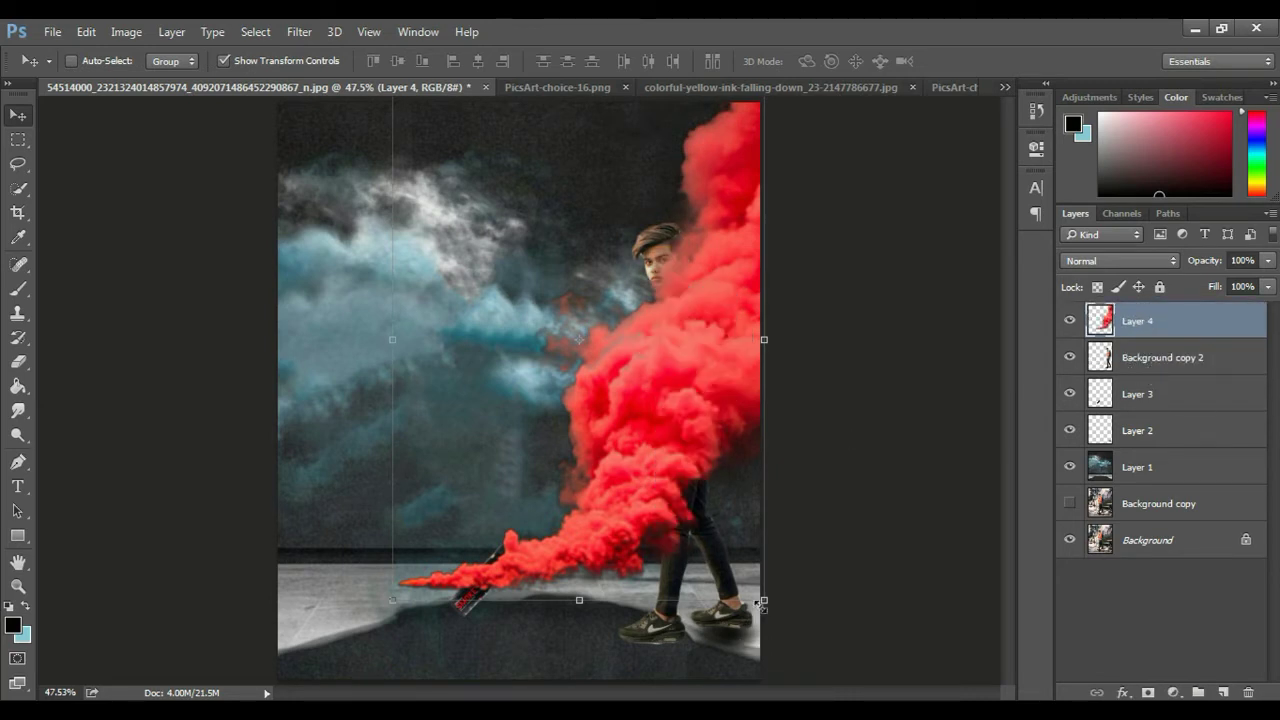
pyautogui.moveTo(764, 604); pyautogui.dragTo(740, 478)
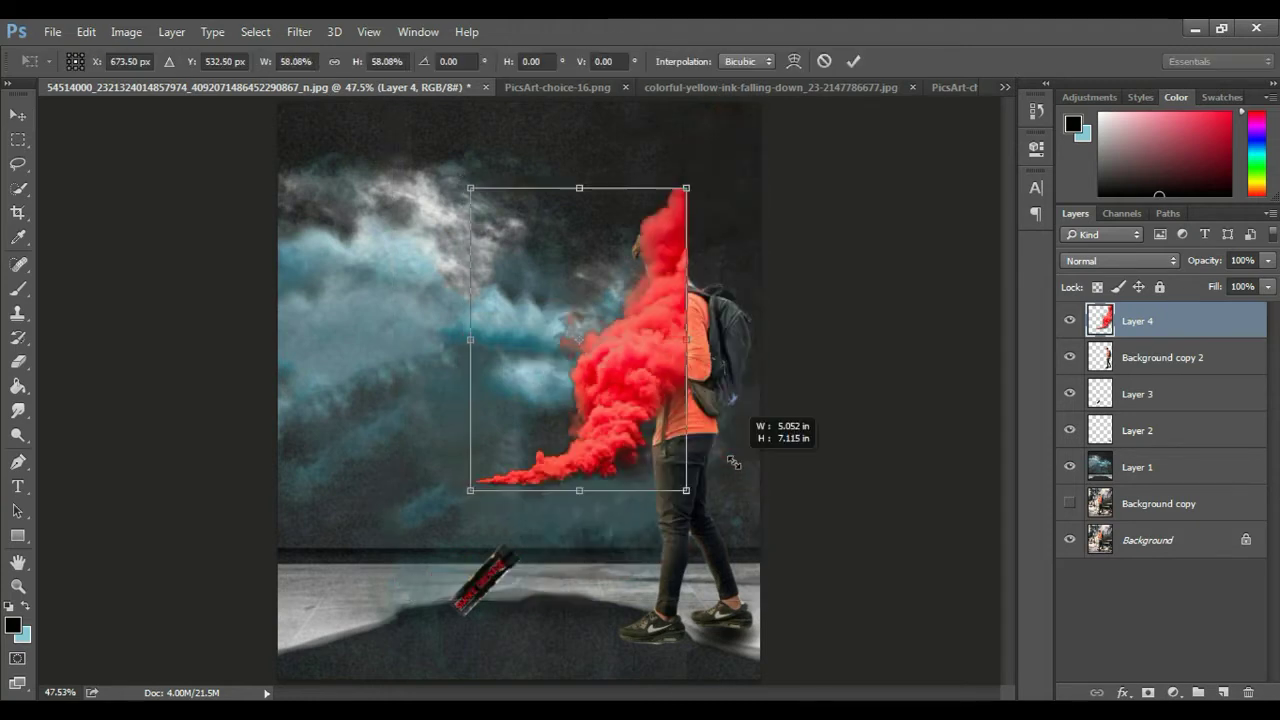
pyautogui.moveTo(660, 450); pyautogui.dragTo(715, 484)
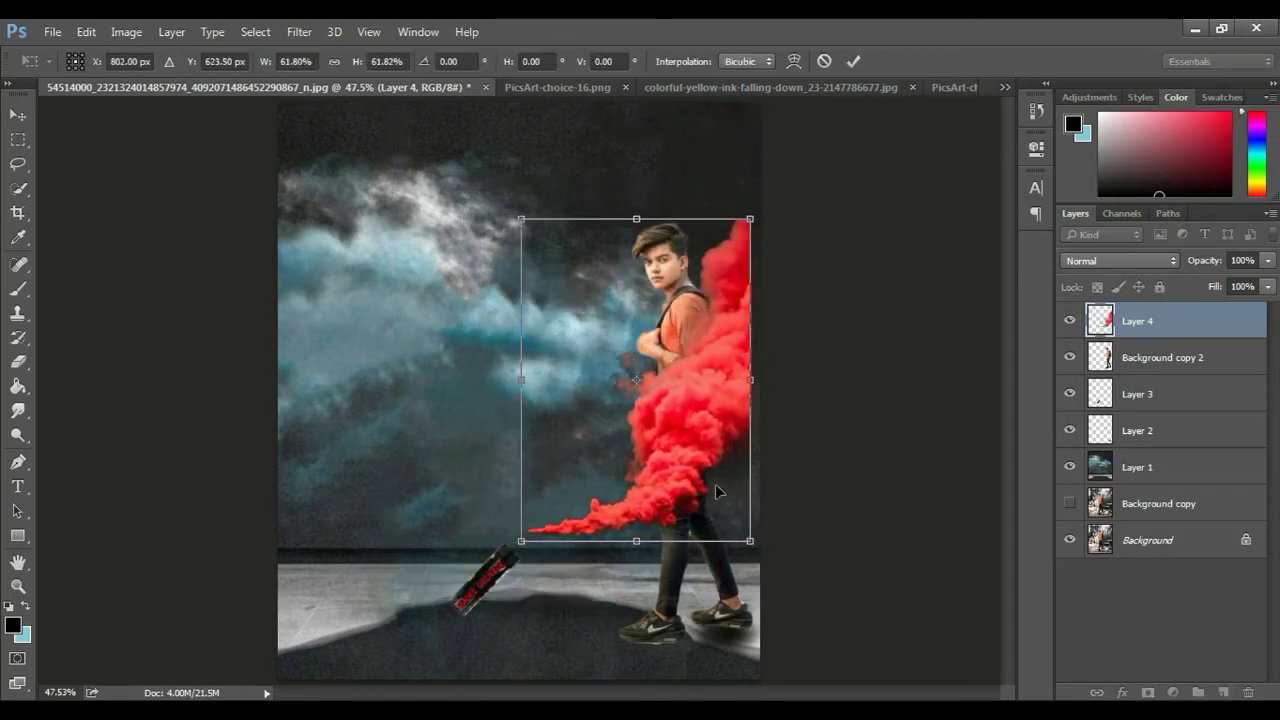
pyautogui.moveTo(607, 503); pyautogui.dragTo(595, 525)
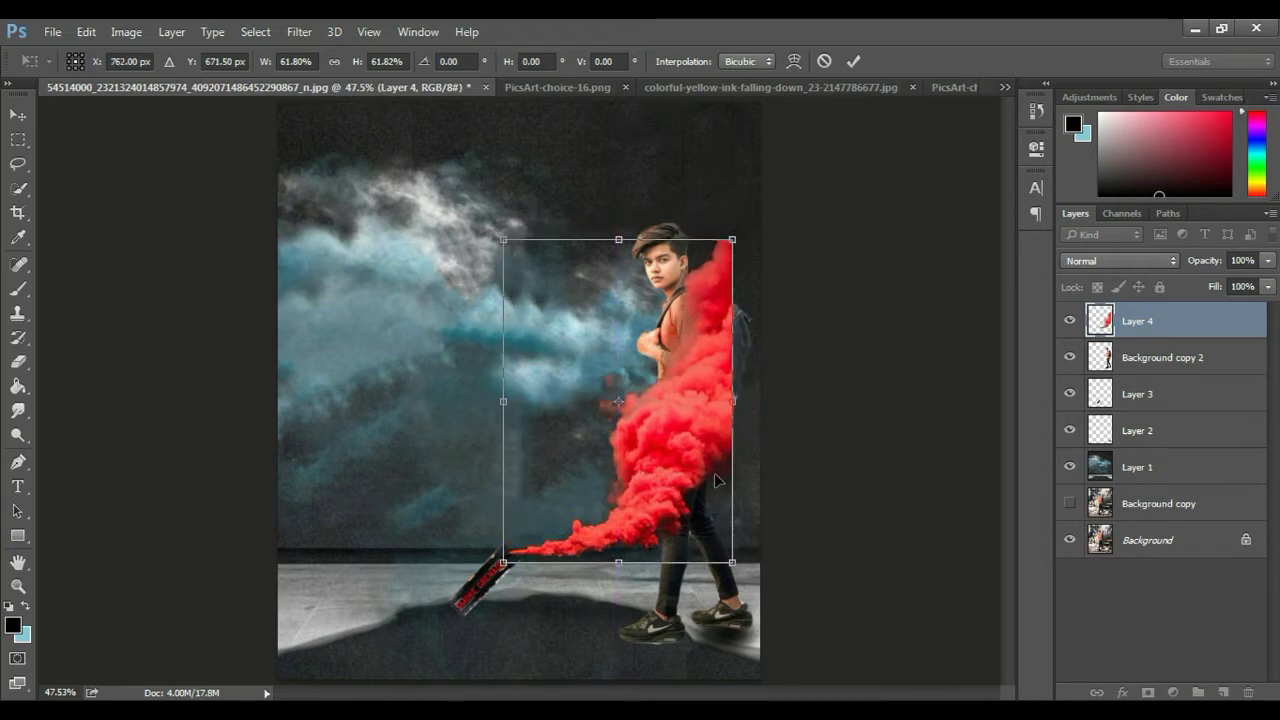
pyautogui.press('Return')
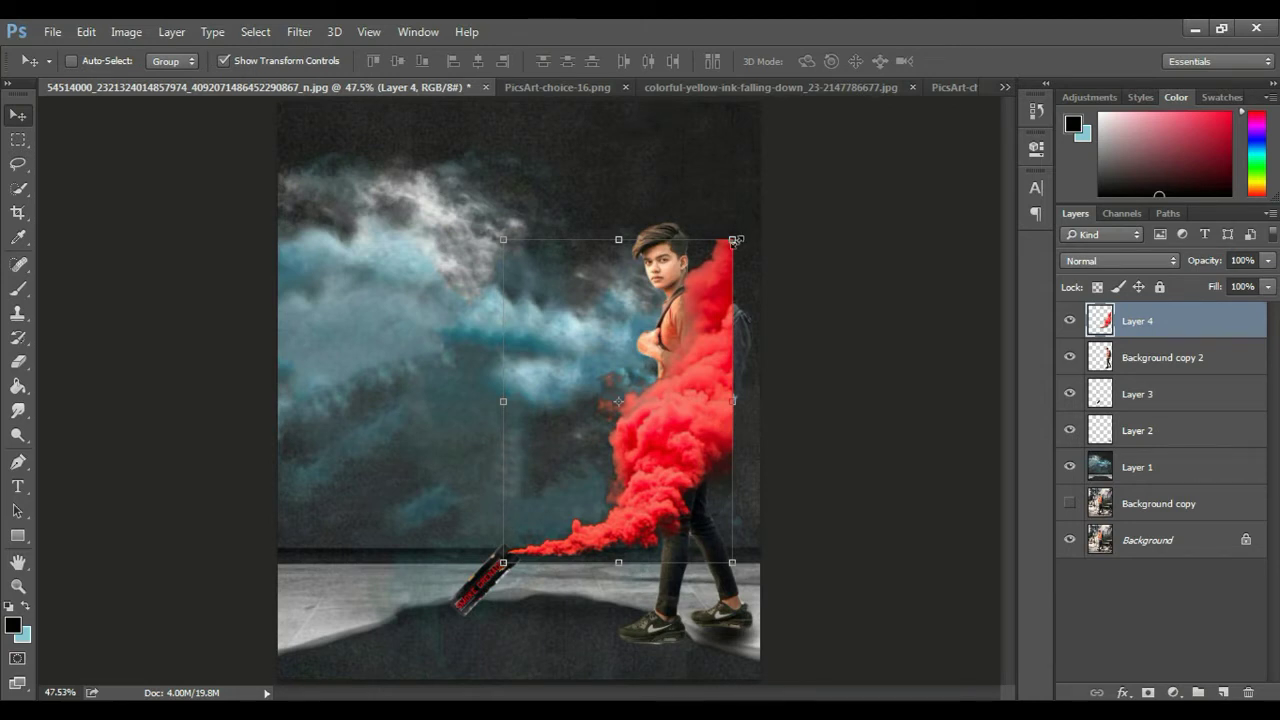
pyautogui.moveTo(734, 240); pyautogui.dragTo(774, 206)
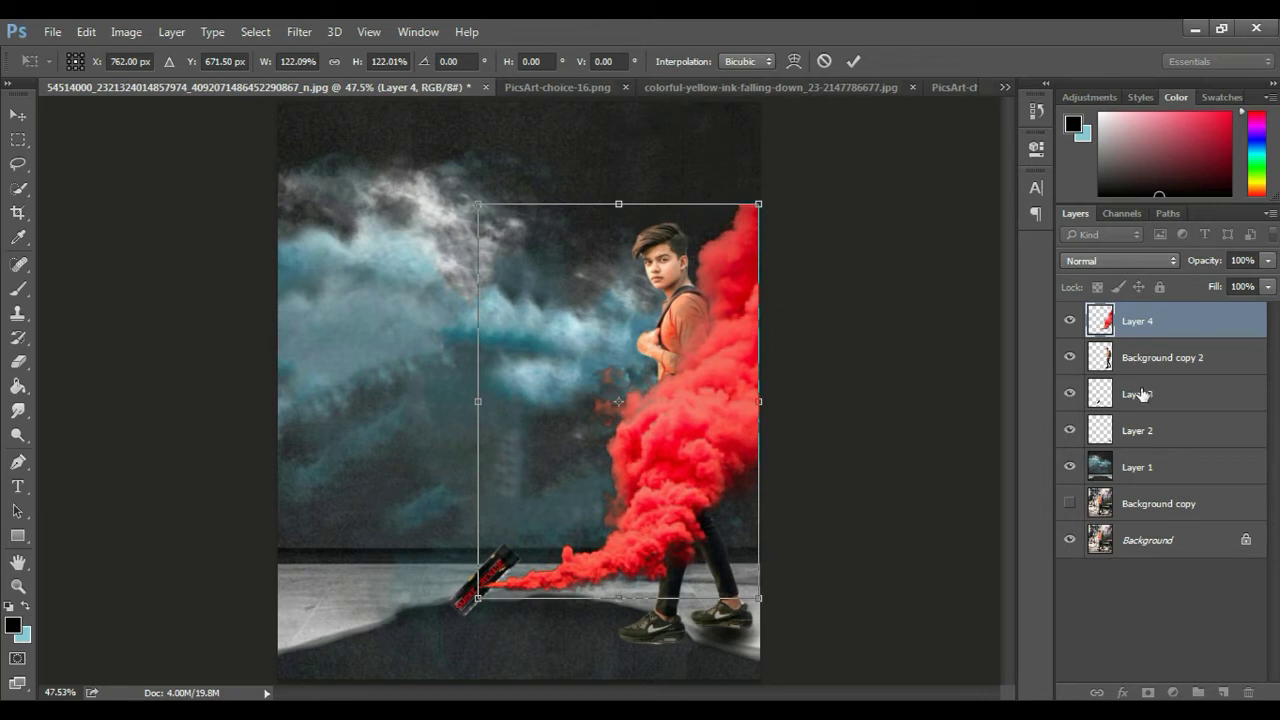
pyautogui.press('Return')
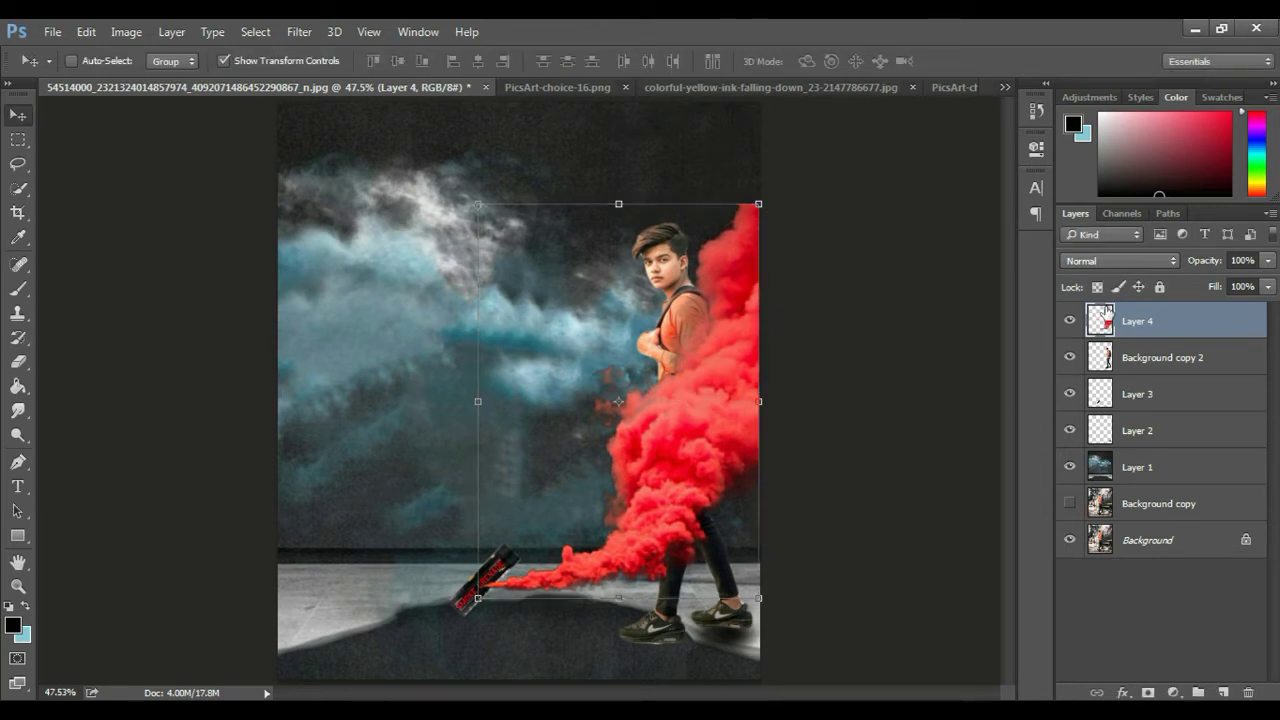
# Rotate the canister onto the ground, stack Layer 3 above the smoke, and nudge it to the smoke's base
pyautogui.doubleClick(1155, 396)
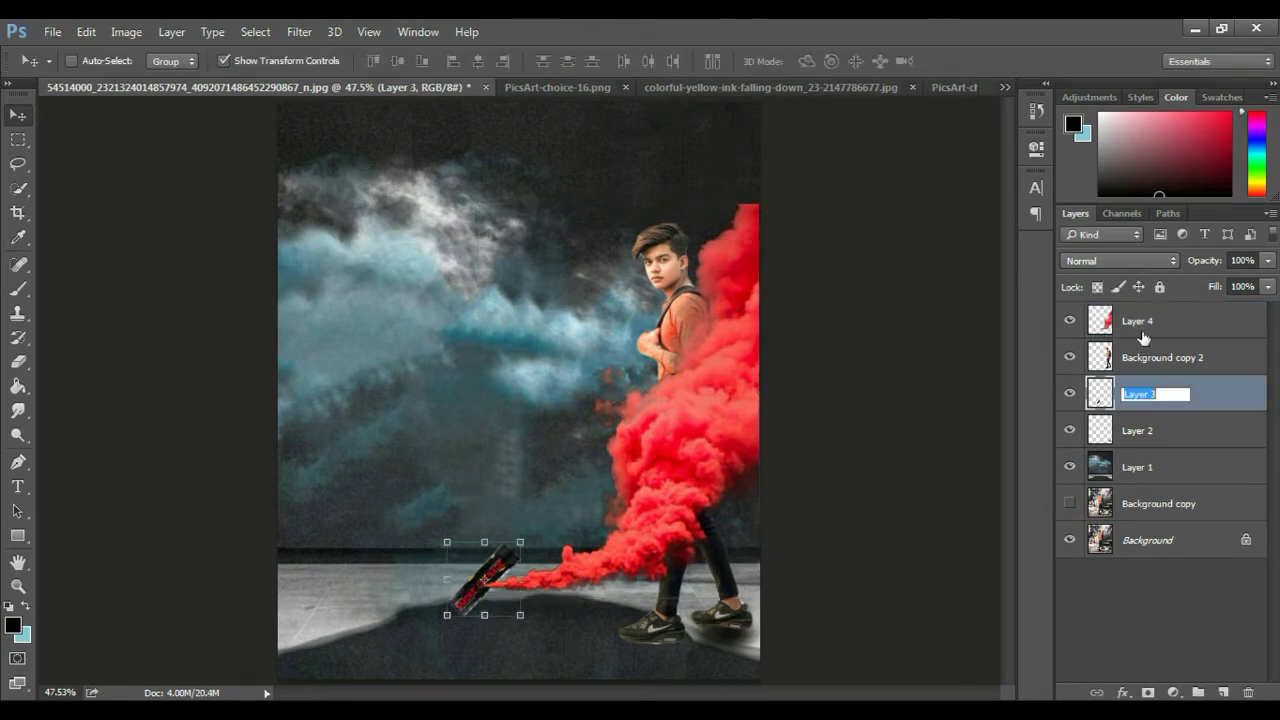
pyautogui.moveTo(1207, 392); pyautogui.dragTo(1207, 357)
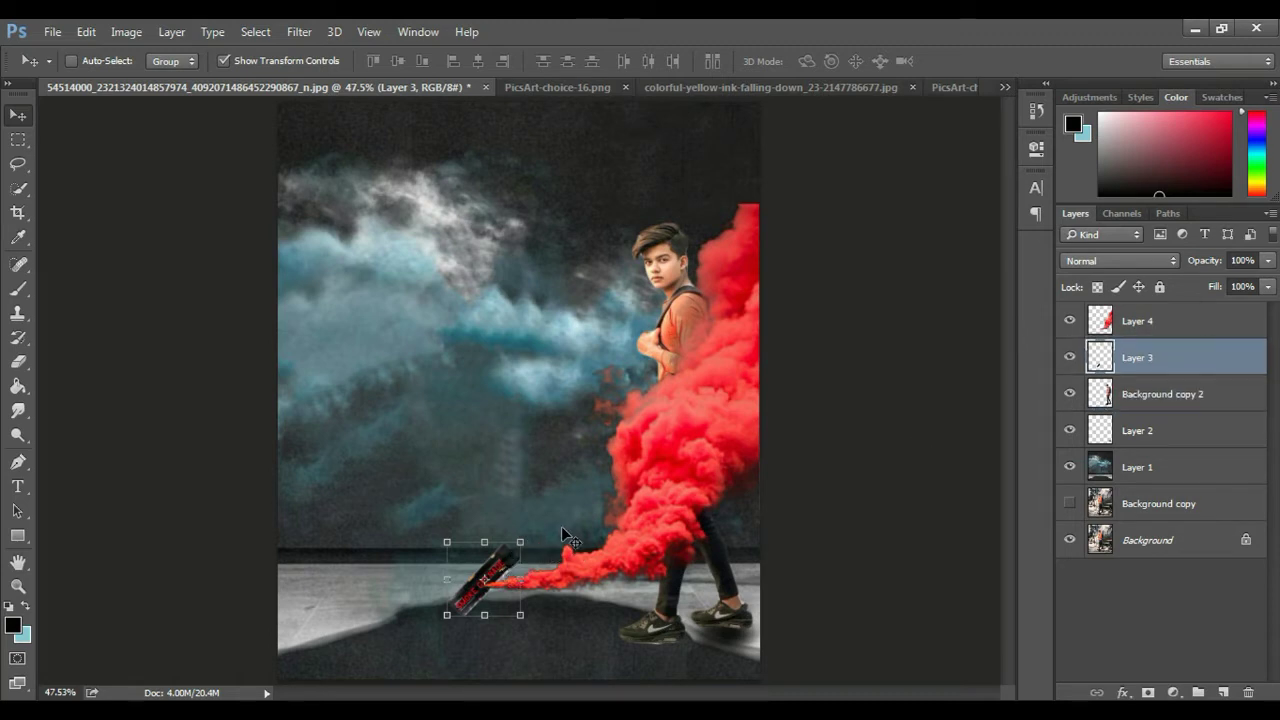
pyautogui.moveTo(559, 530)
pyautogui.mouseDown()
pyautogui.moveTo(546, 548)
pyautogui.moveTo(562, 535)
pyautogui.mouseUp()
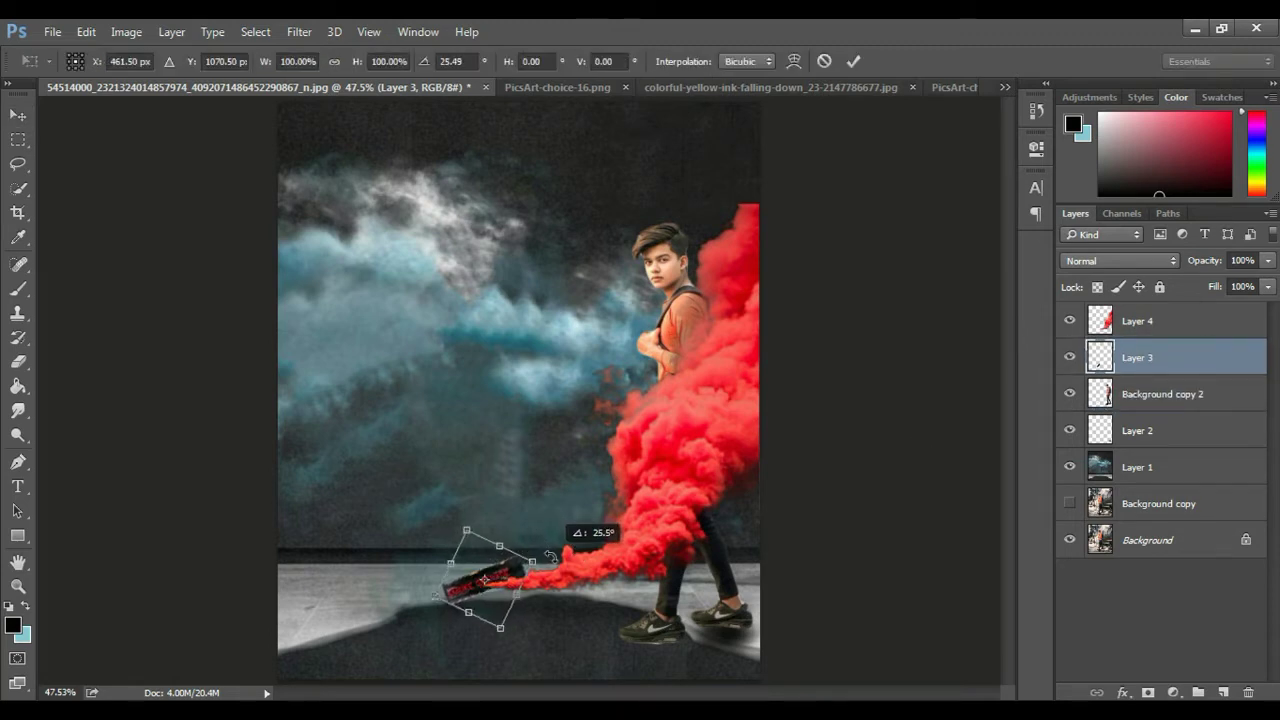
pyautogui.moveTo(443, 622); pyautogui.dragTo(404, 645)
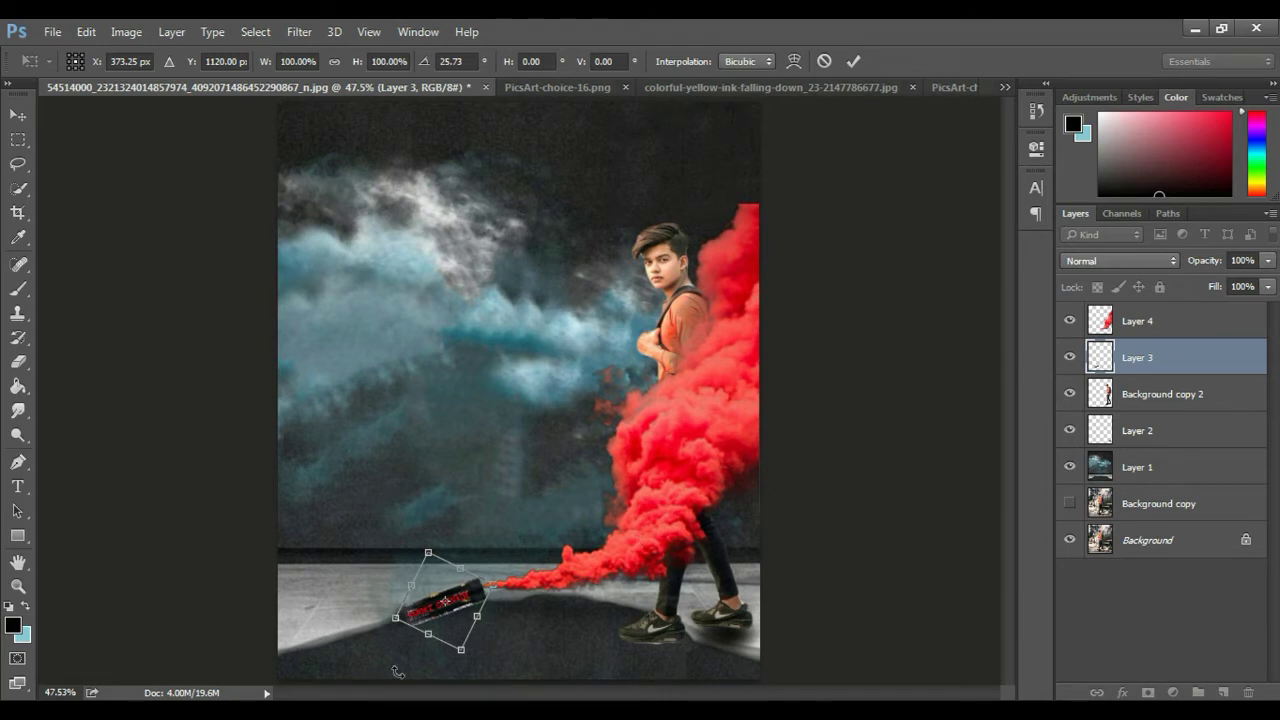
pyautogui.press('Return')
pyautogui.moveTo(1140, 357); pyautogui.dragTo(1173, 319)
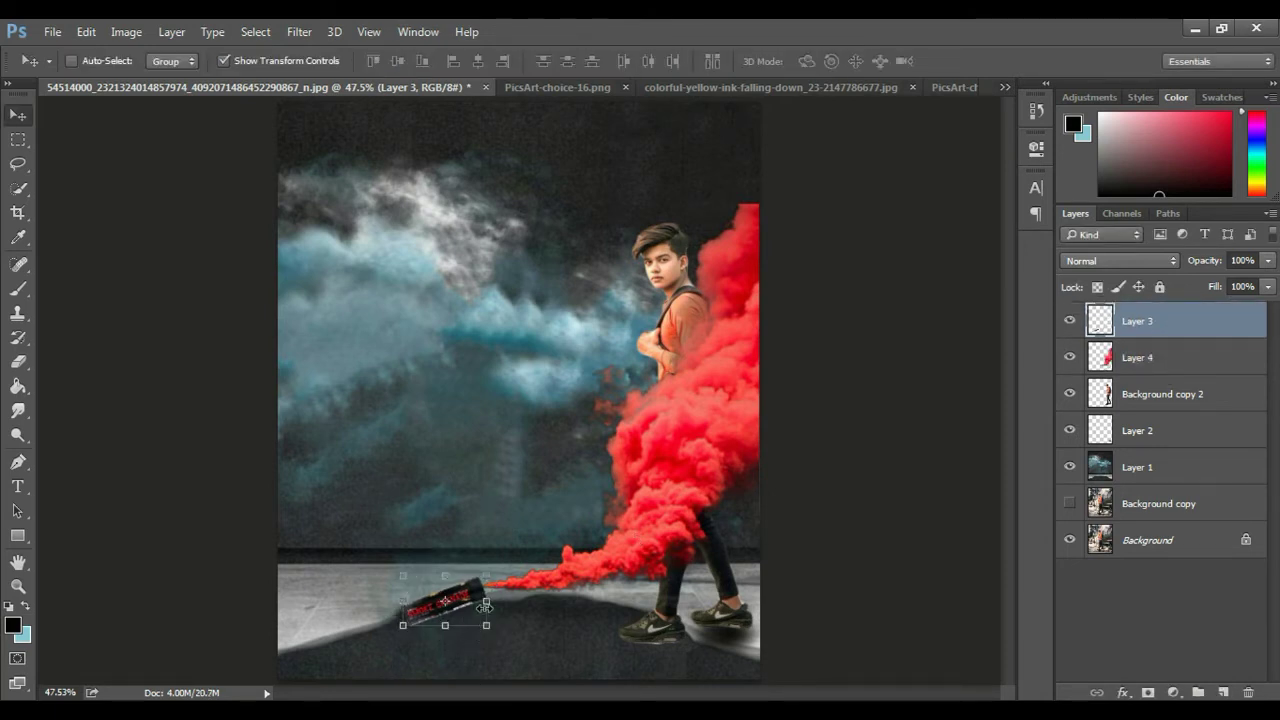
pyautogui.moveTo(470, 603); pyautogui.dragTo(486, 600)
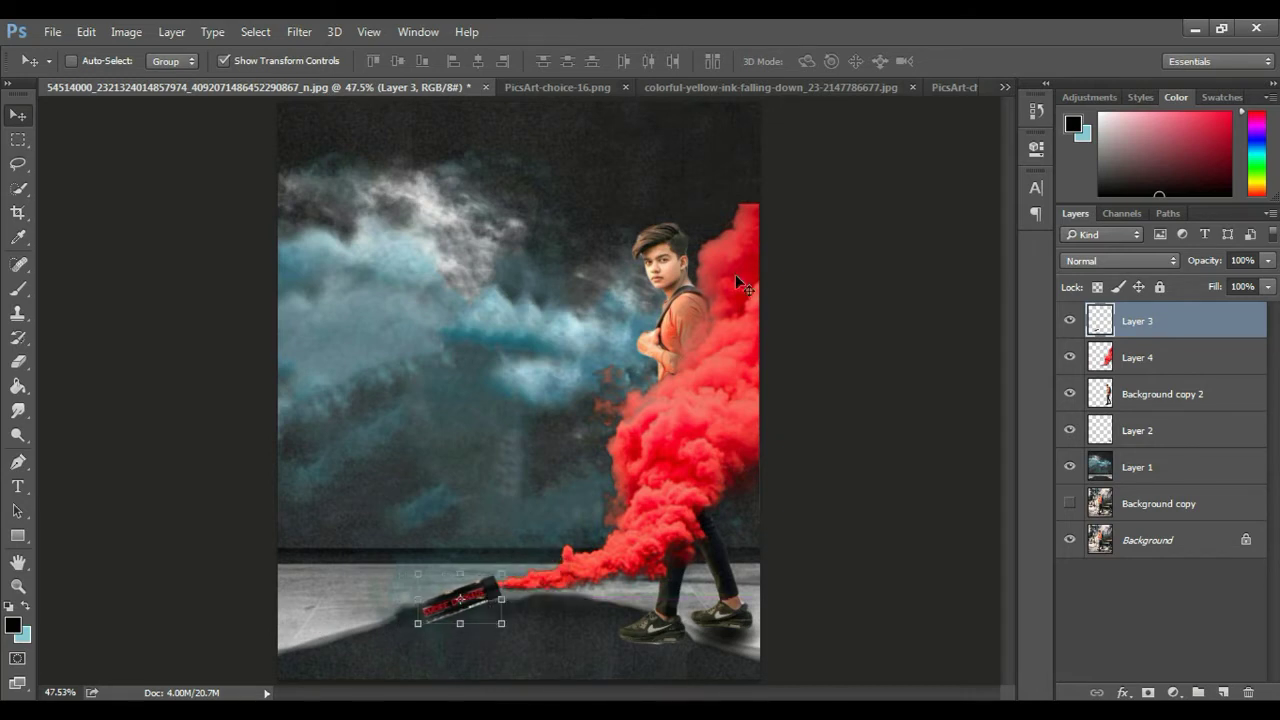
# Set the red smoke Layer 4 opacity to 94%
pyautogui.click(1160, 357)
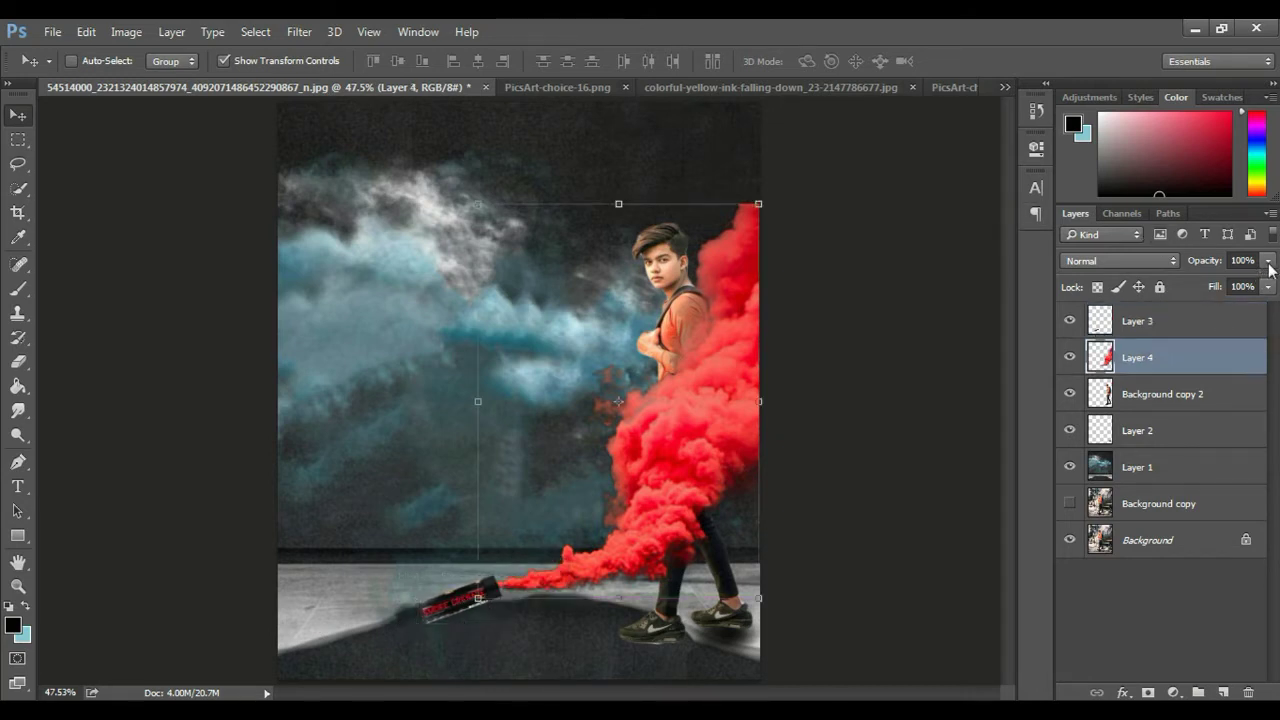
pyautogui.click(1268, 261)
pyautogui.moveTo(1252, 286)
pyautogui.mouseDown()
pyautogui.moveTo(1241, 290)
pyautogui.moveTo(1264, 290)
pyautogui.mouseUp()
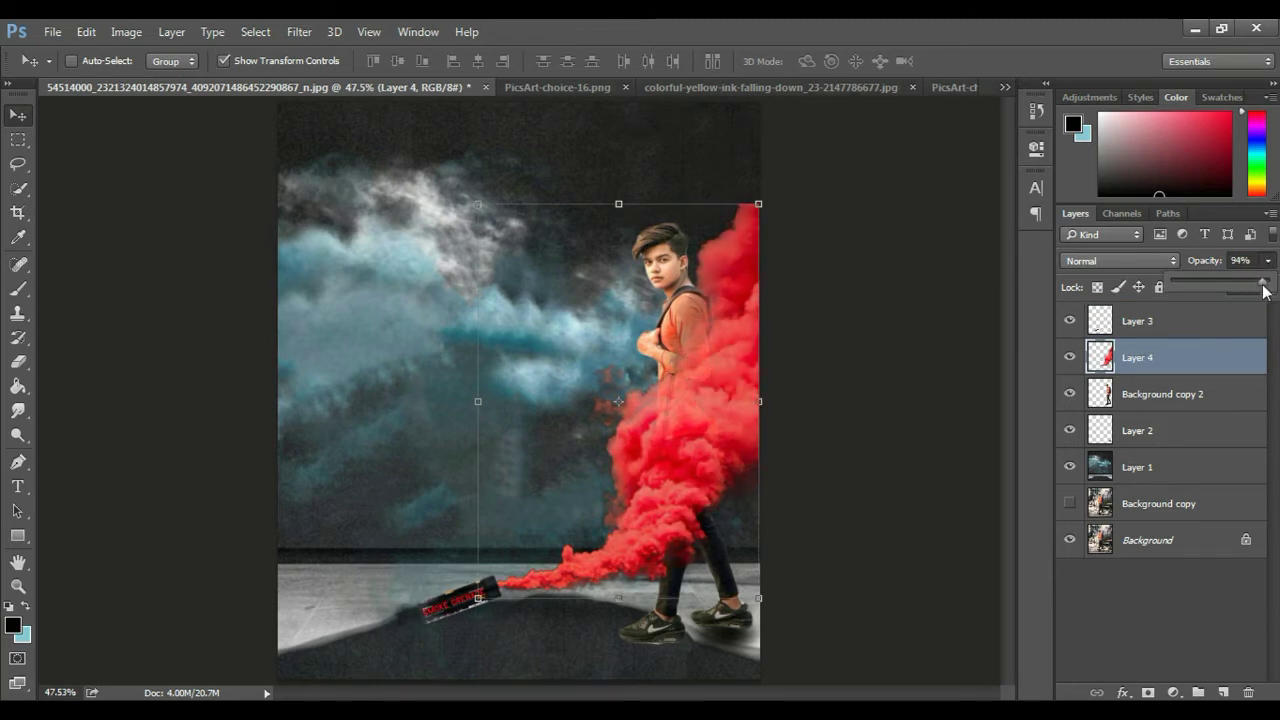
pyautogui.click(1105, 328)
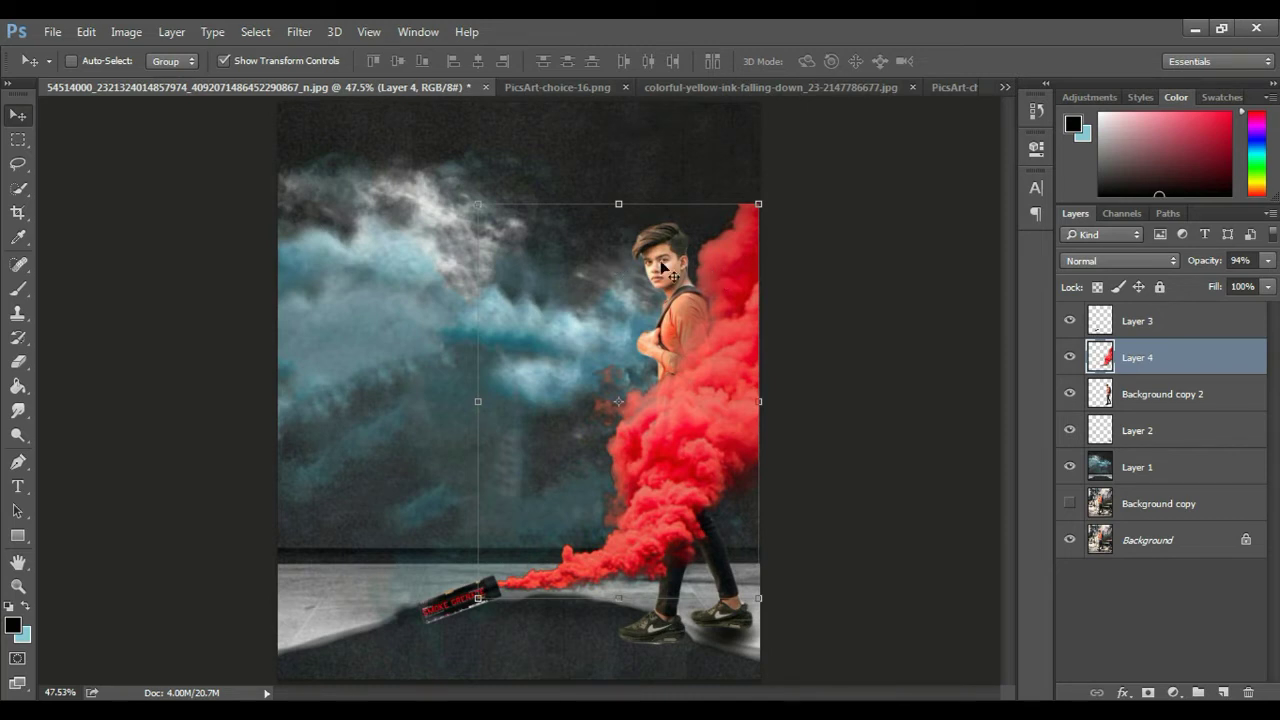
pyautogui.click(728, 84)
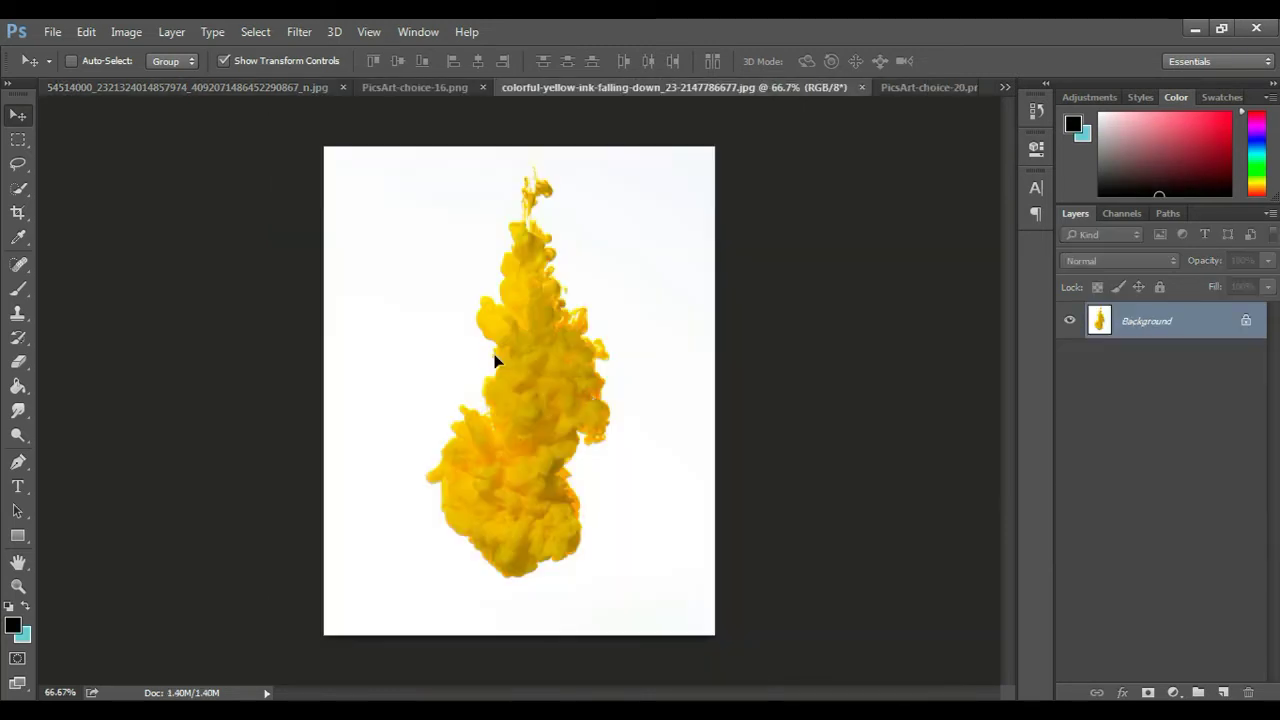
pyautogui.moveTo(491, 363)
pyautogui.mouseDown()
pyautogui.moveTo(281, 92)
pyautogui.moveTo(230, 92)
pyautogui.moveTo(400, 312)
pyautogui.mouseUp()
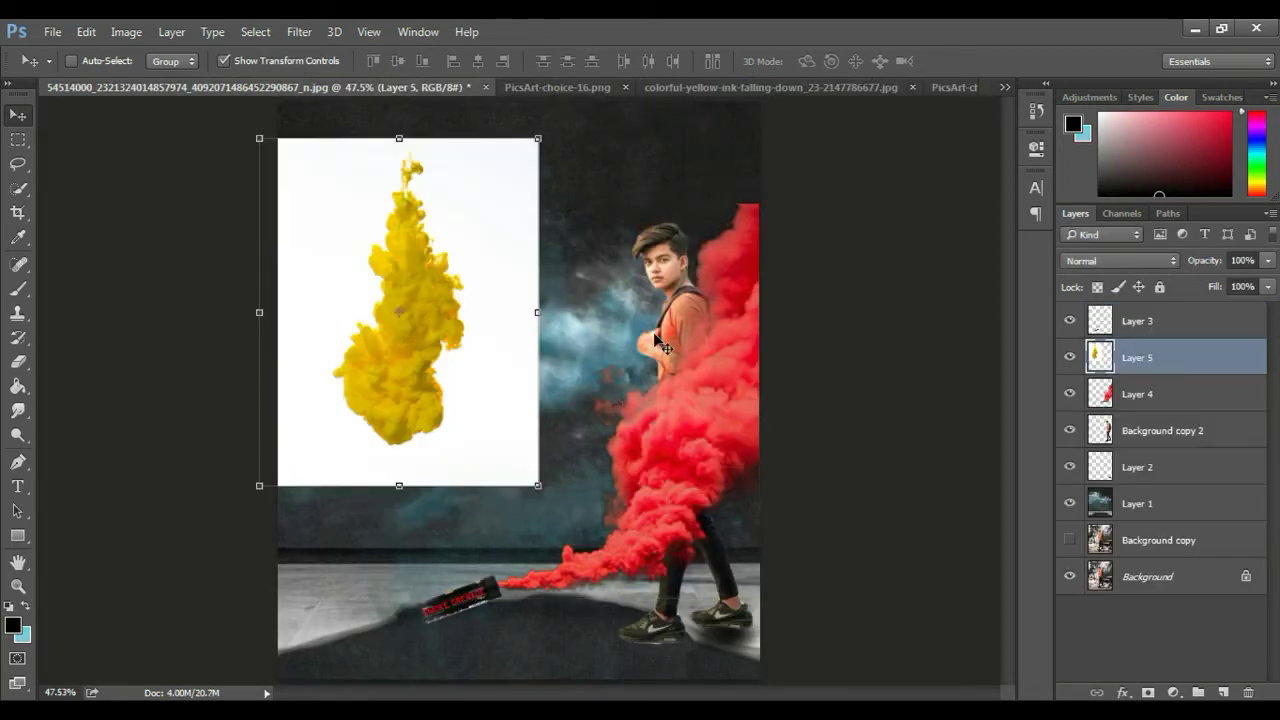
pyautogui.click(1077, 262)
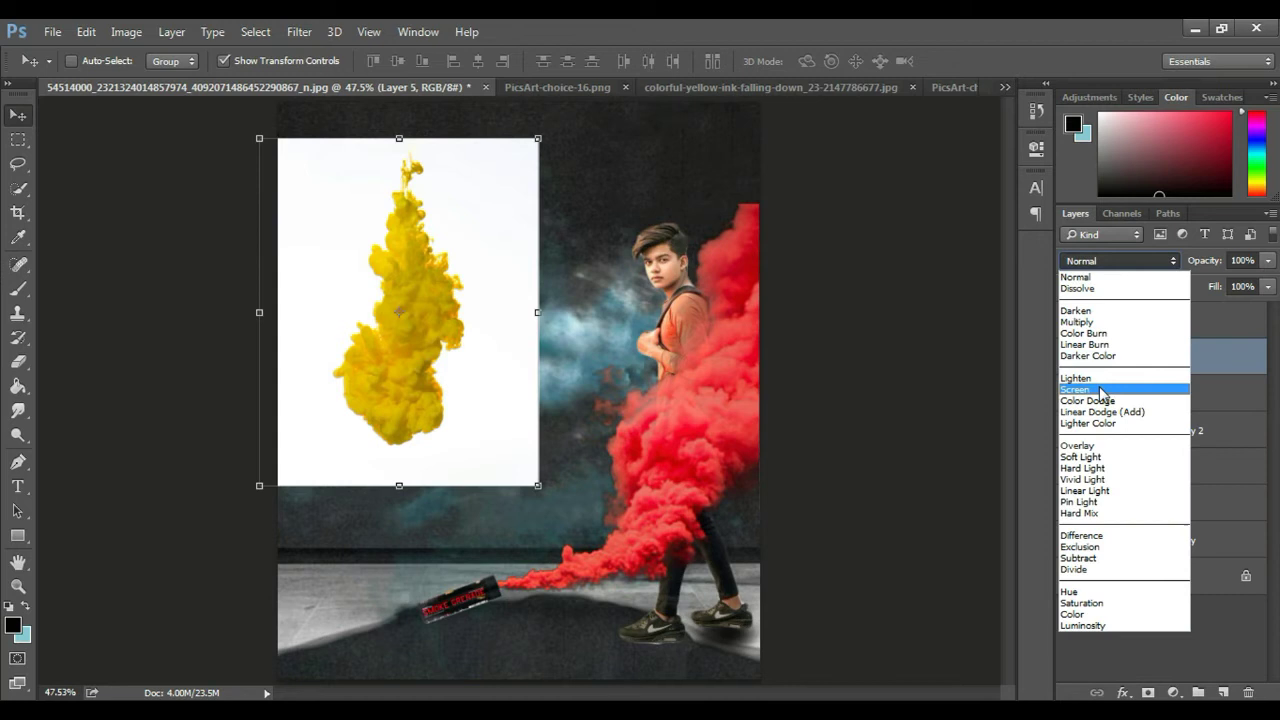
pyautogui.click(1085, 320)
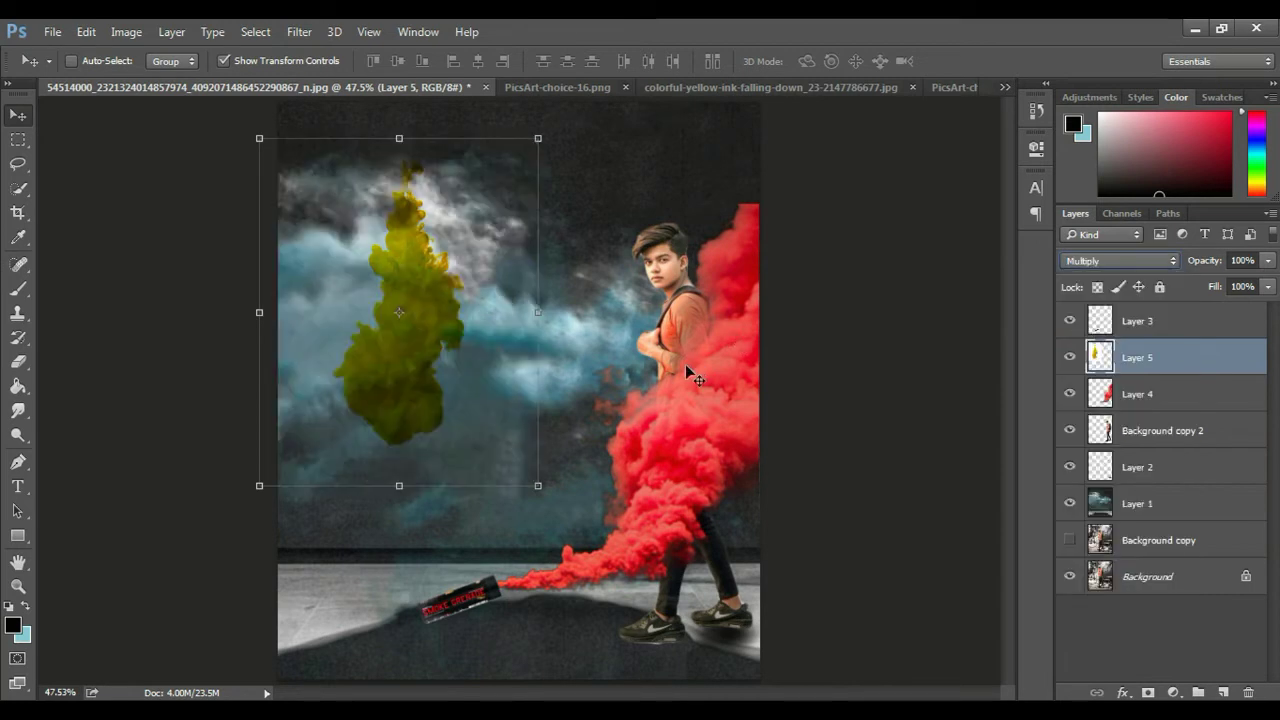
pyautogui.rightClick(452, 322)
pyautogui.click(432, 280)
pyautogui.click(1248, 692)
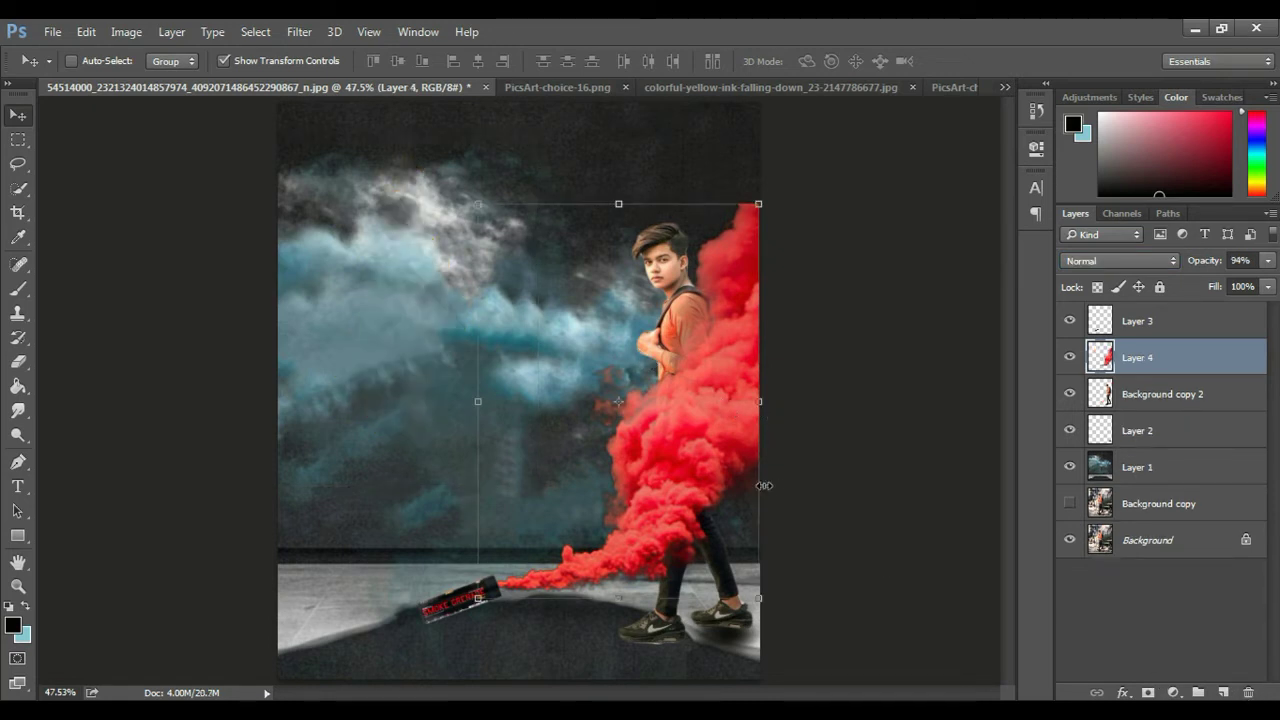
# Crop a strip off the left side and top of the composition
pyautogui.click(18, 237)
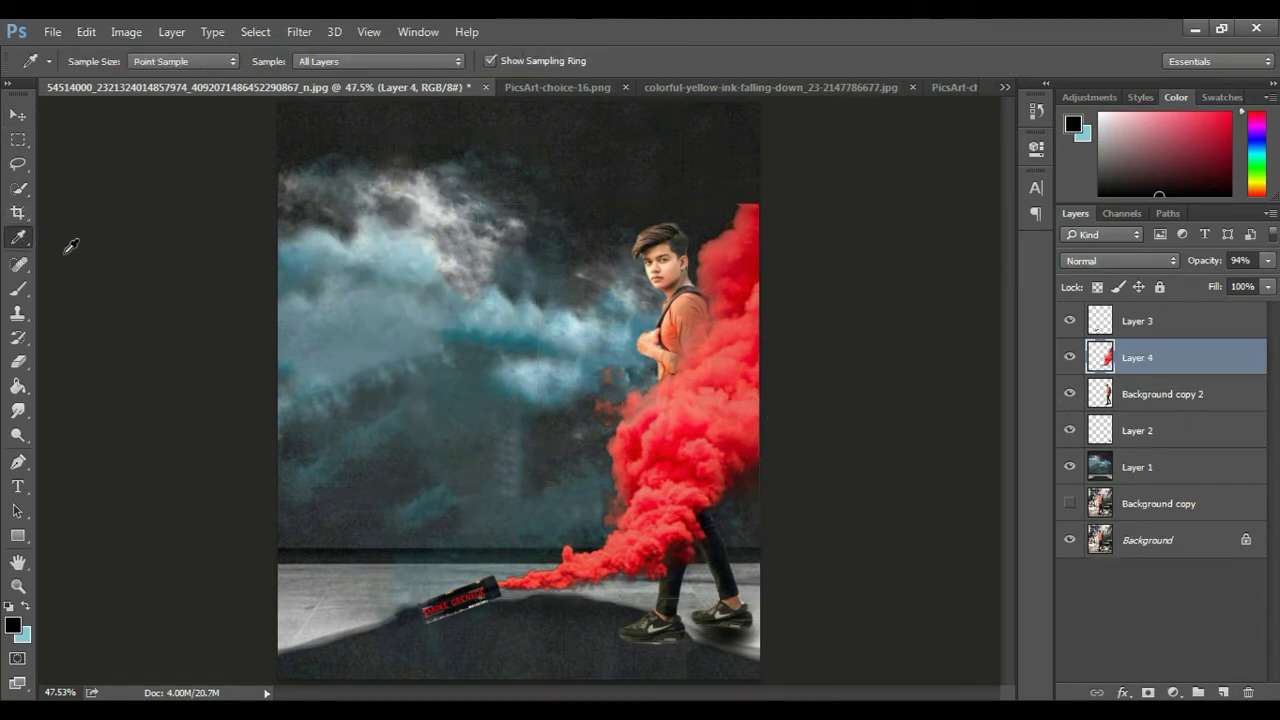
pyautogui.click(17, 213)
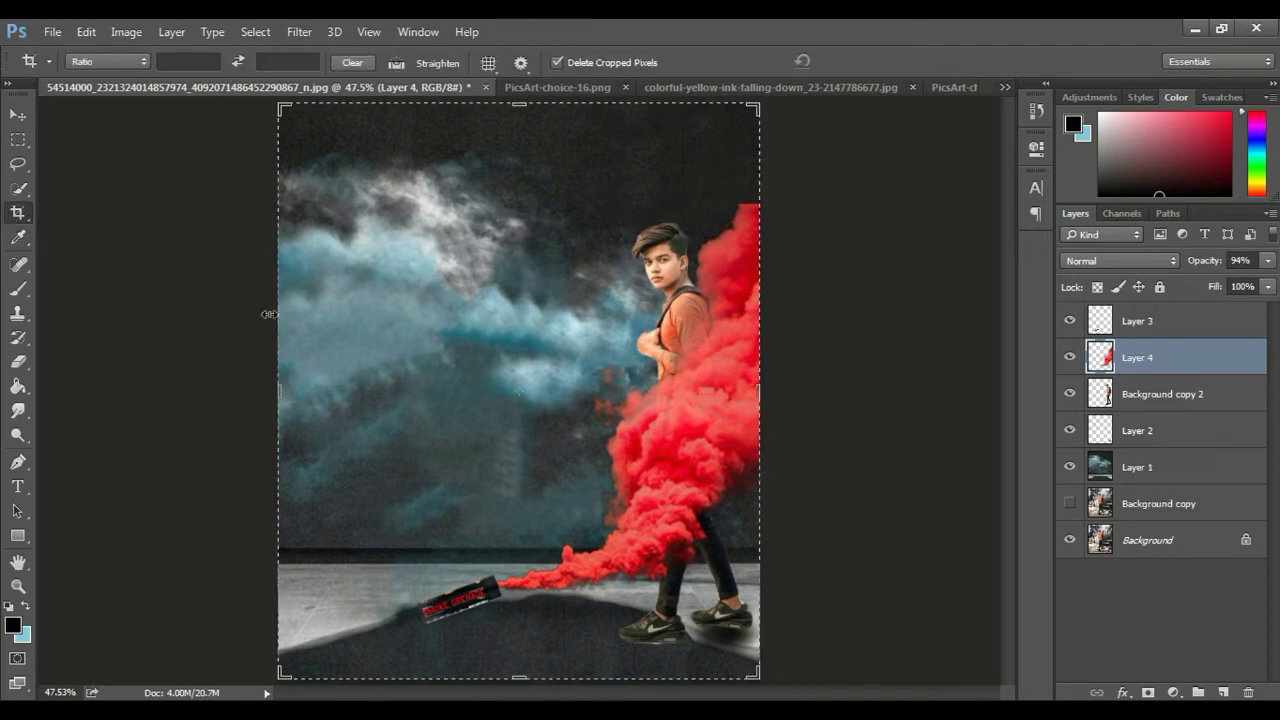
pyautogui.moveTo(278, 393); pyautogui.dragTo(297, 390)
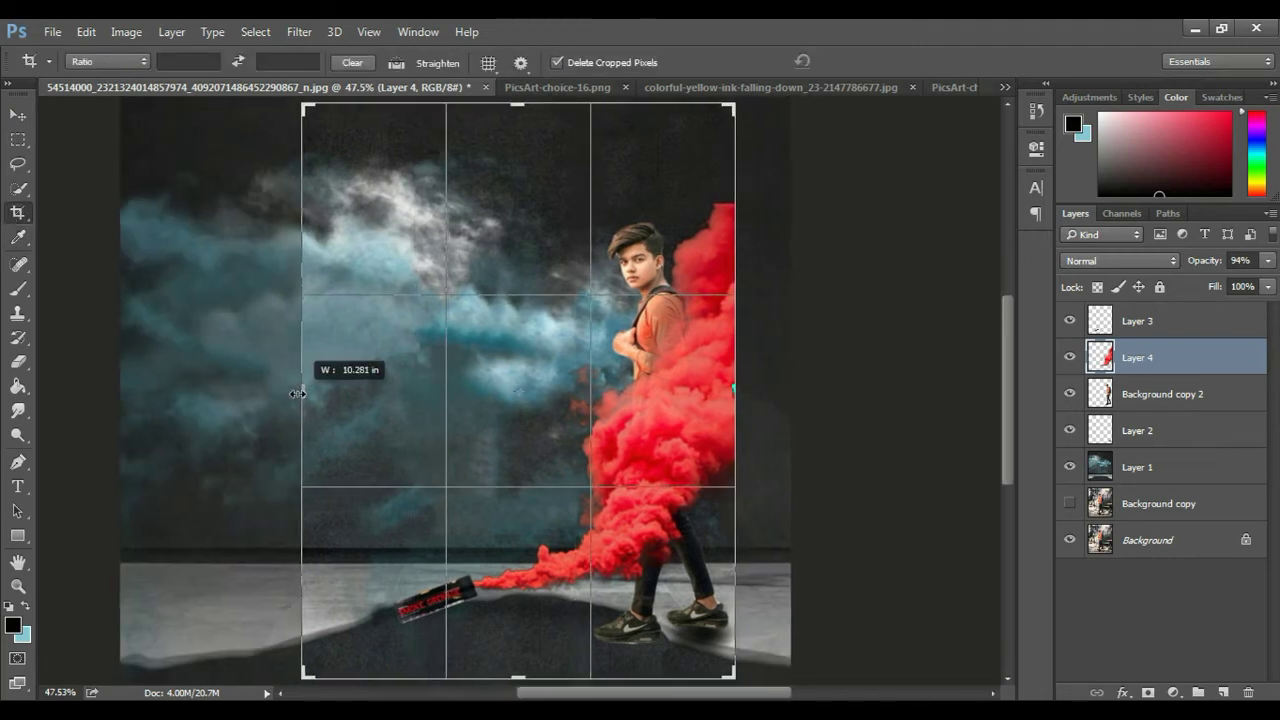
pyautogui.moveTo(518, 114); pyautogui.dragTo(524, 143)
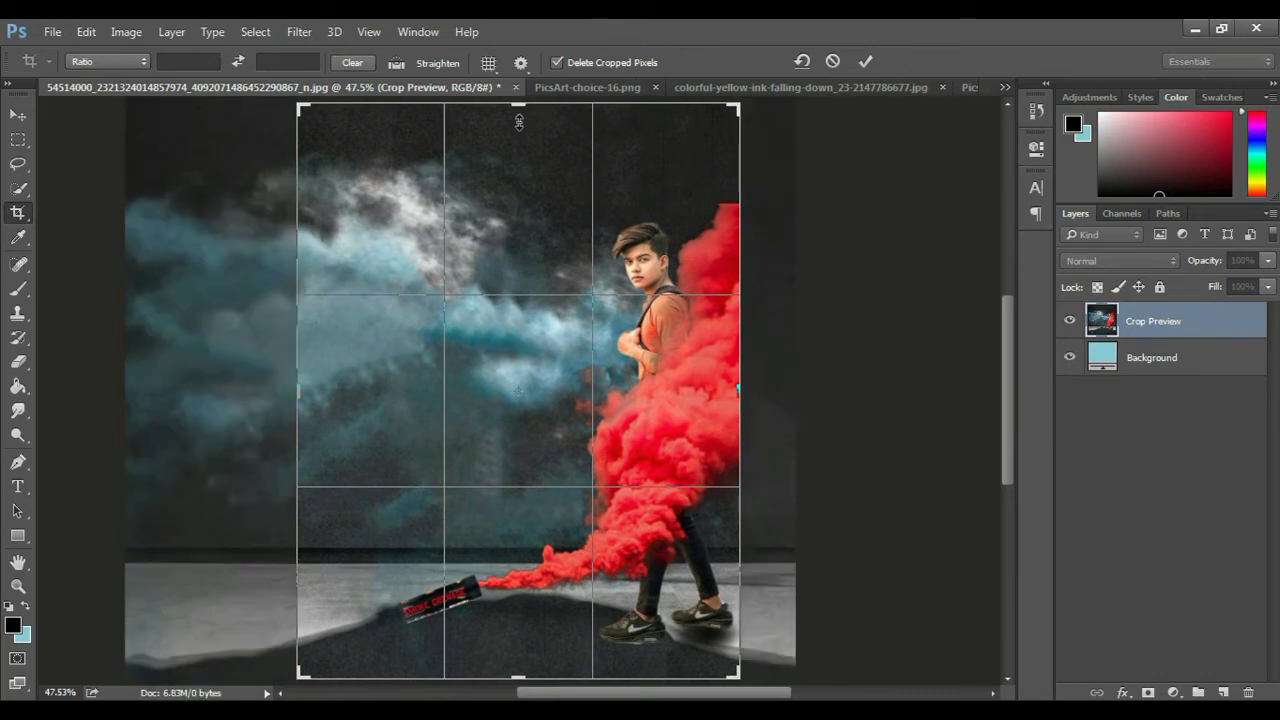
pyautogui.press('Return')
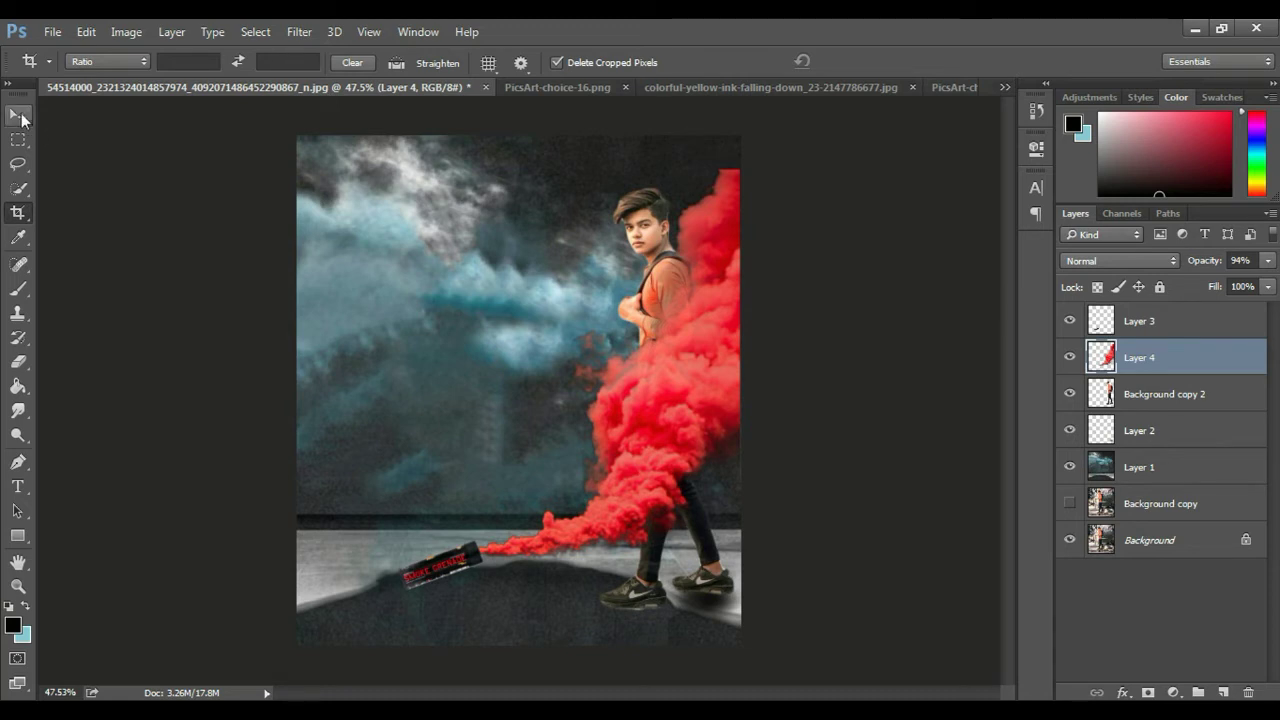
pyautogui.click(20, 116)
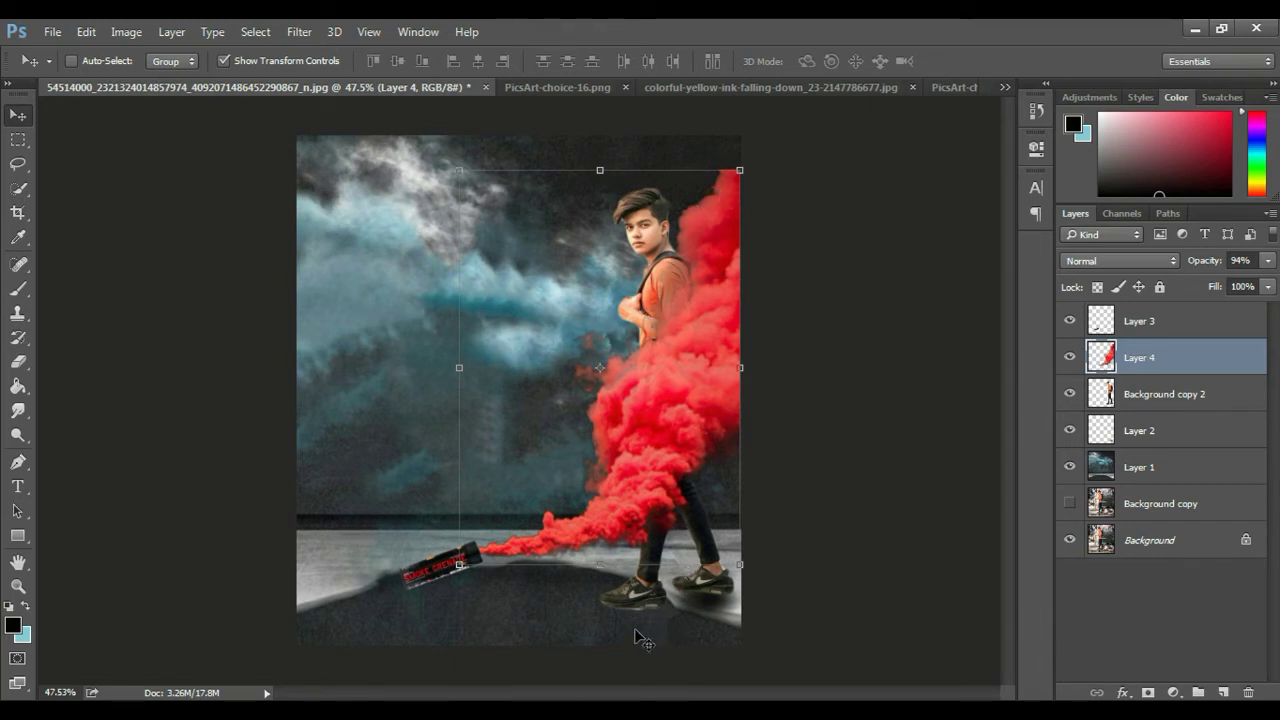
# Switch selection between canister Layer 3 and red smoke Layer 4, ending on Layer 4
pyautogui.click(1168, 327)
pyautogui.click(1174, 366)
pyautogui.click(1173, 335)
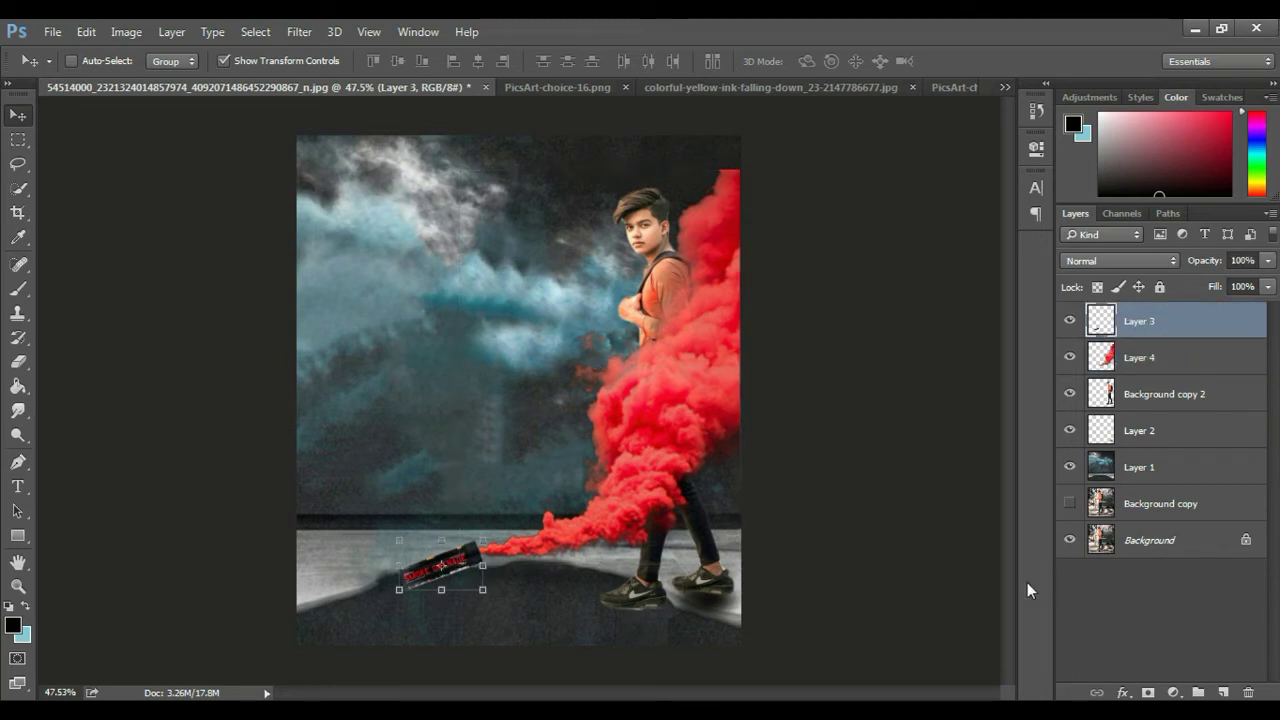
pyautogui.click(1171, 378)
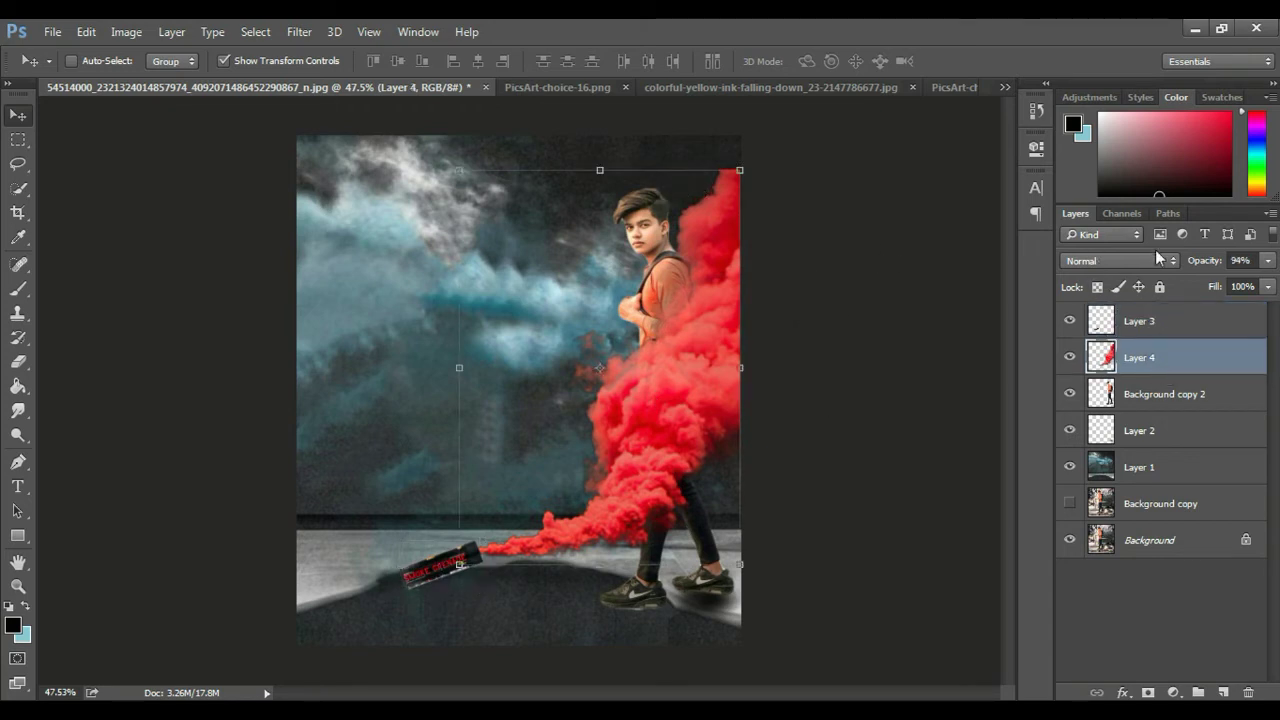
# Lower the red smoke Layer 4 to 87% opacity, then select the cloud background Layer 1
pyautogui.click(1267, 261)
pyautogui.moveTo(1246, 289); pyautogui.dragTo(1256, 289)
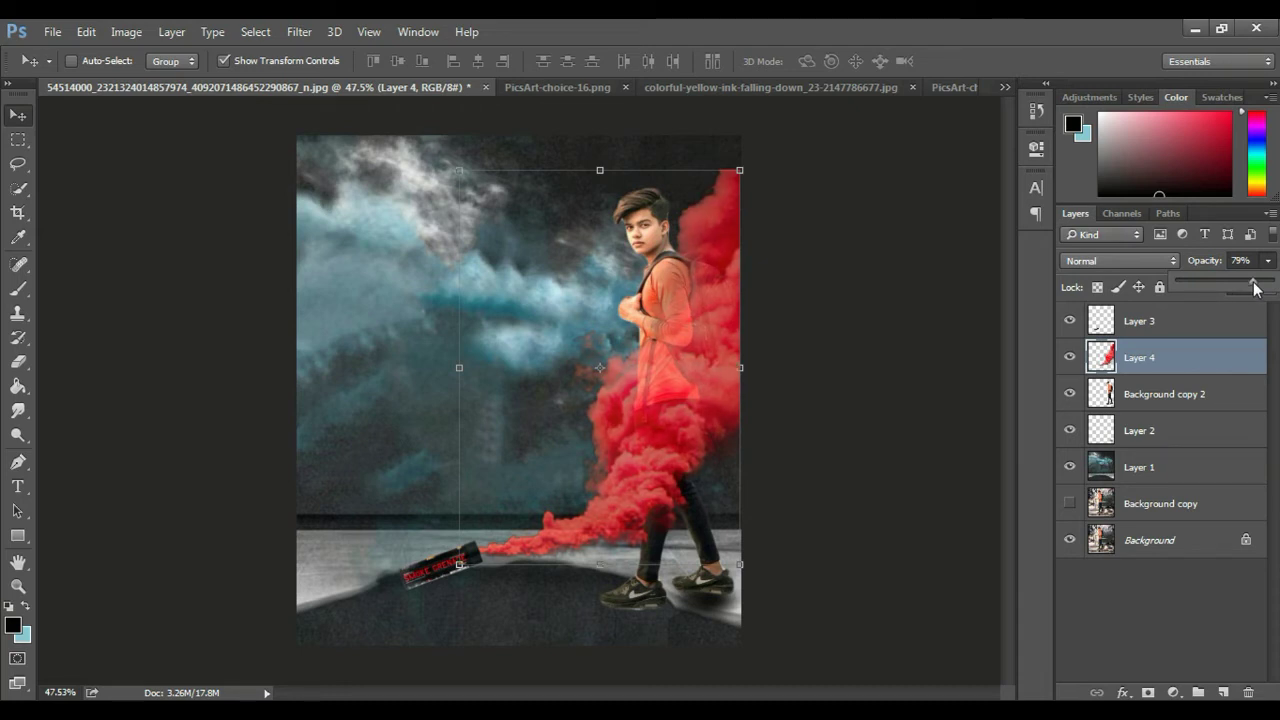
pyautogui.moveTo(1262, 288); pyautogui.dragTo(1262, 288)
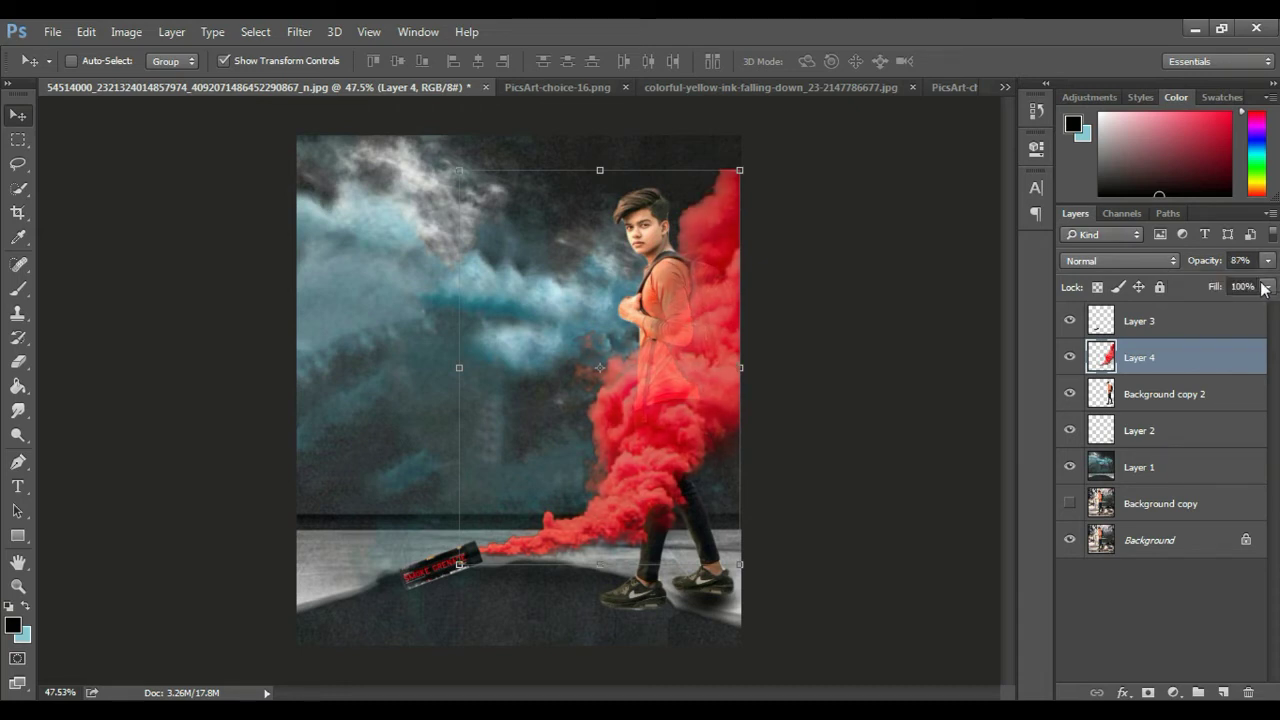
pyautogui.click(1167, 483)
# In Camera Raw on Layer 1, keep temperature at 0, set contrast +19 and shadows -61
pyautogui.click(313, 32)
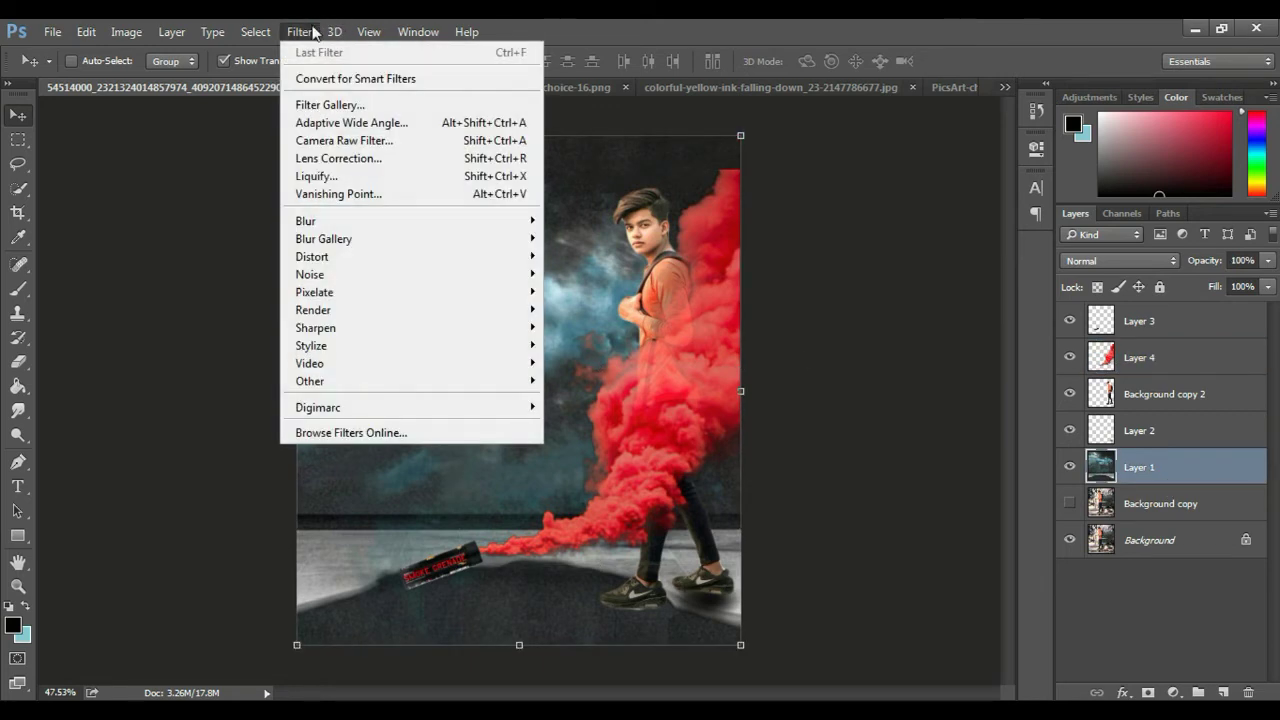
pyautogui.click(323, 142)
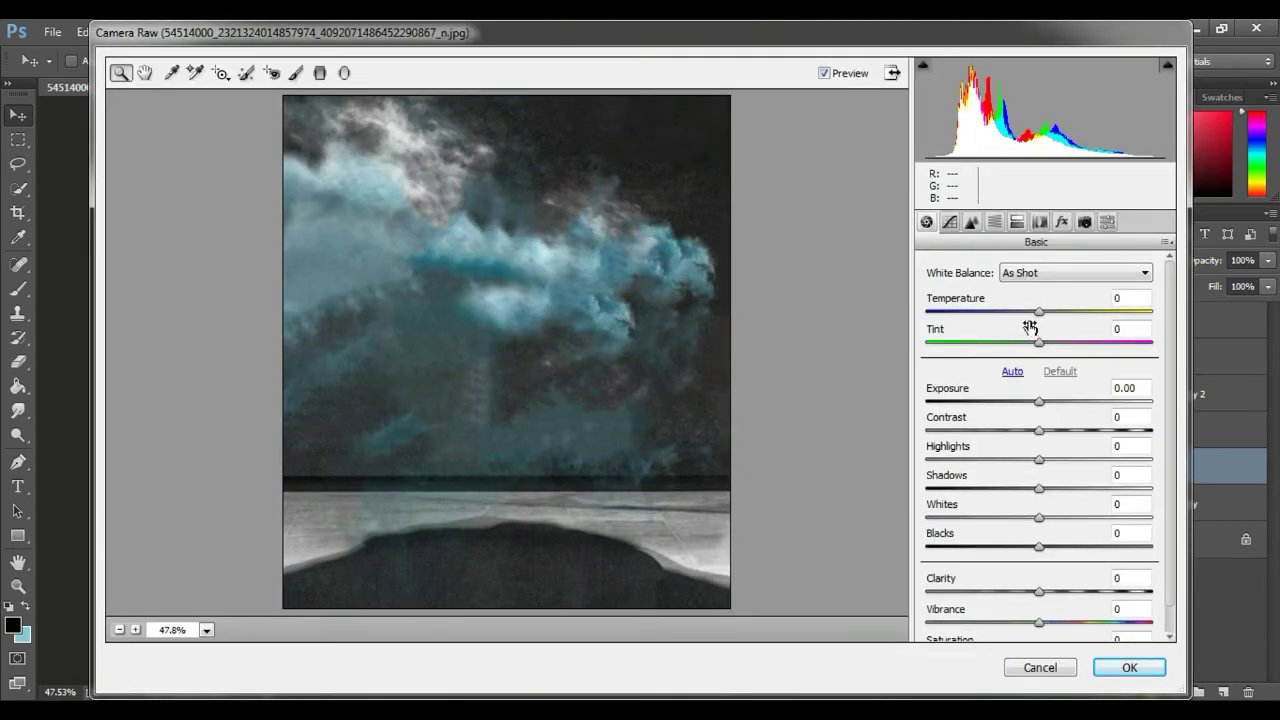
pyautogui.moveTo(1037, 311); pyautogui.dragTo(990, 311)
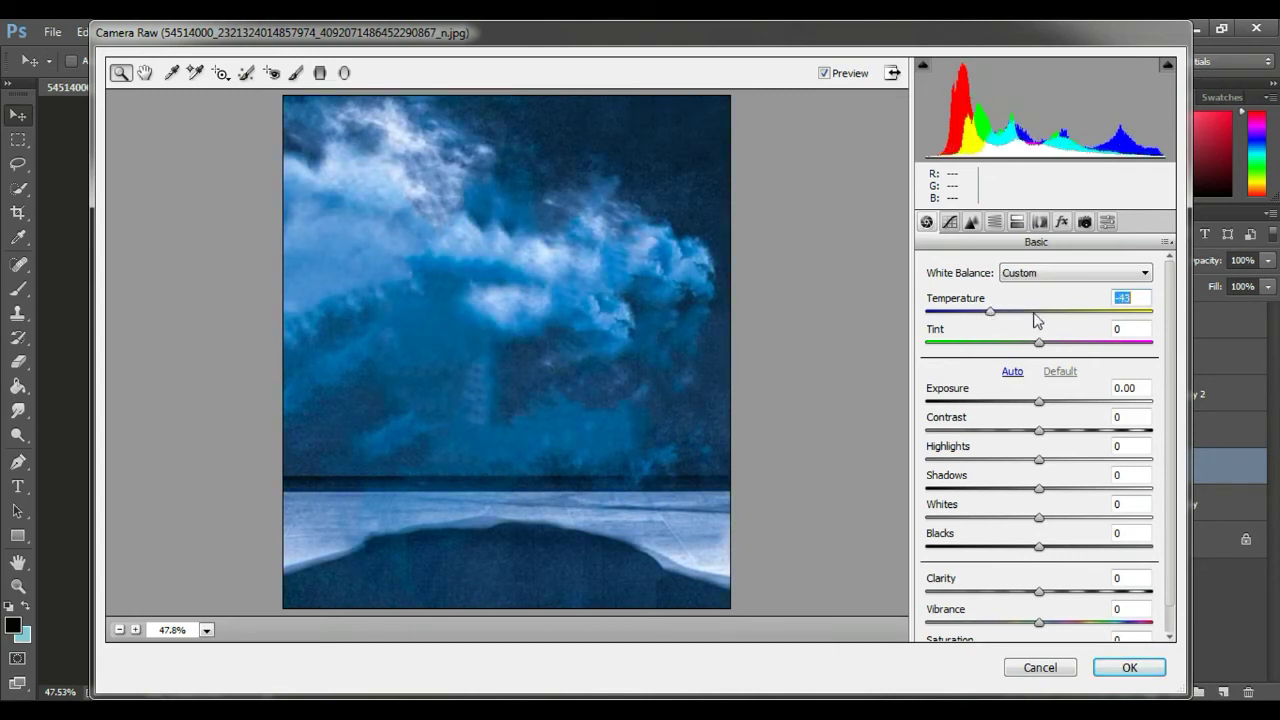
pyautogui.click(1037, 318)
pyautogui.write('0')
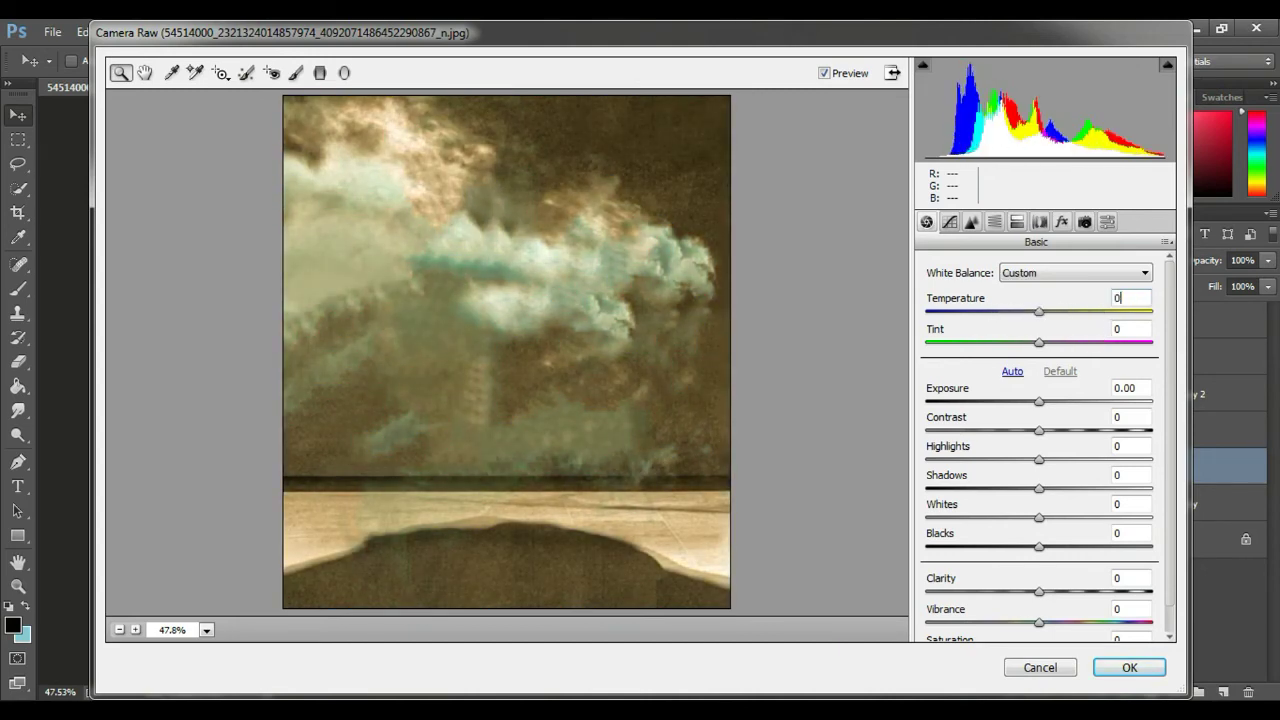
pyautogui.click(1057, 430)
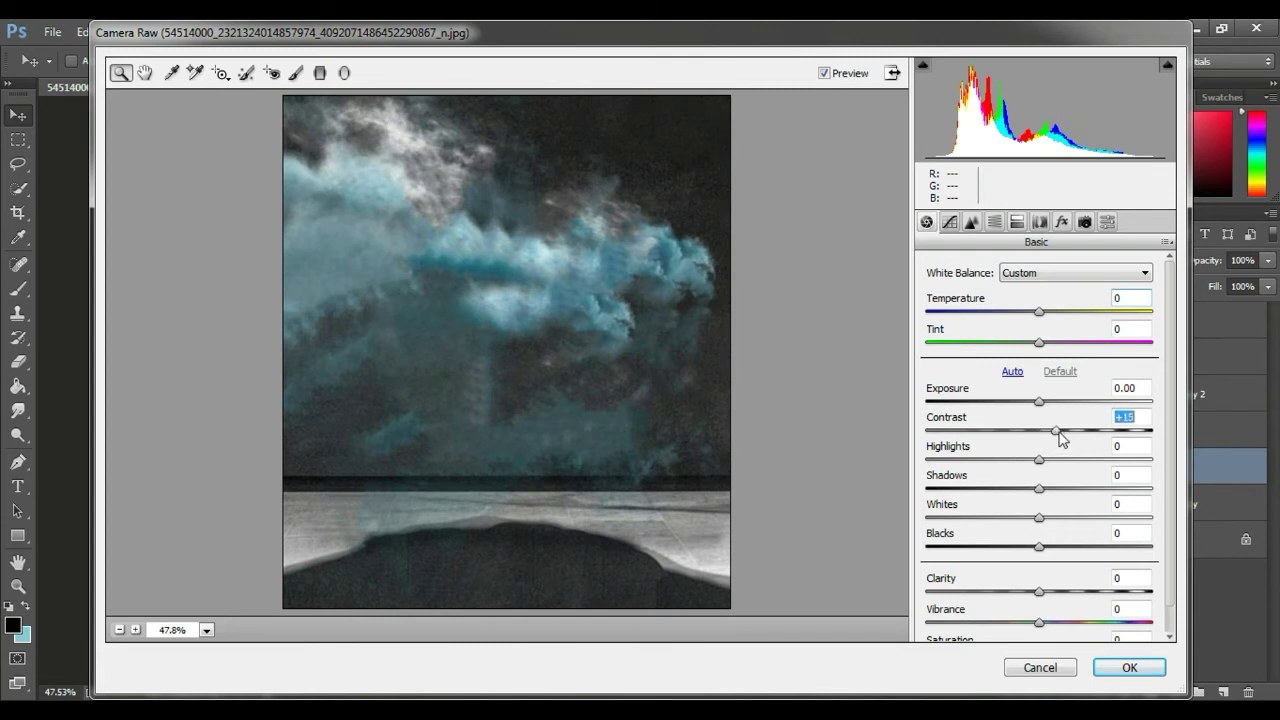
pyautogui.moveTo(1059, 432); pyautogui.dragTo(1043, 432)
pyautogui.moveTo(1038, 488); pyautogui.dragTo(985, 467)
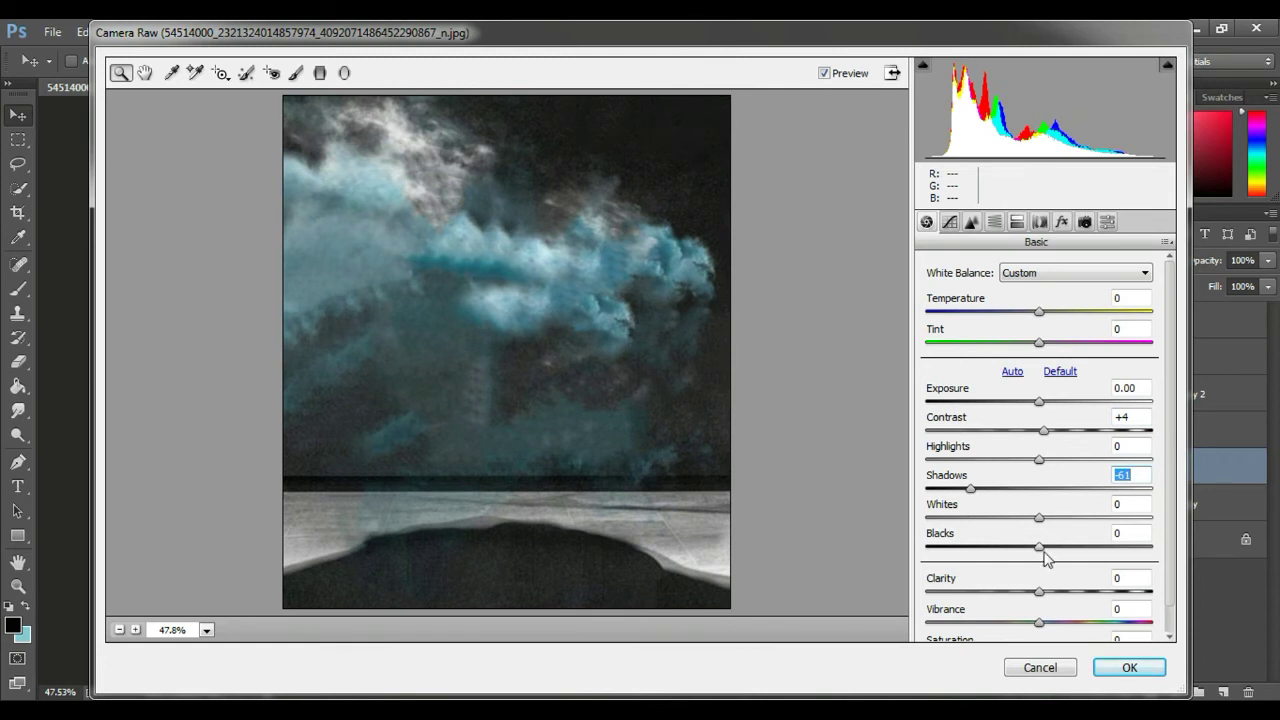
# Add clarity +18, luminance noise reduction 43 and grain amount 22, then apply
pyautogui.click(1061, 596)
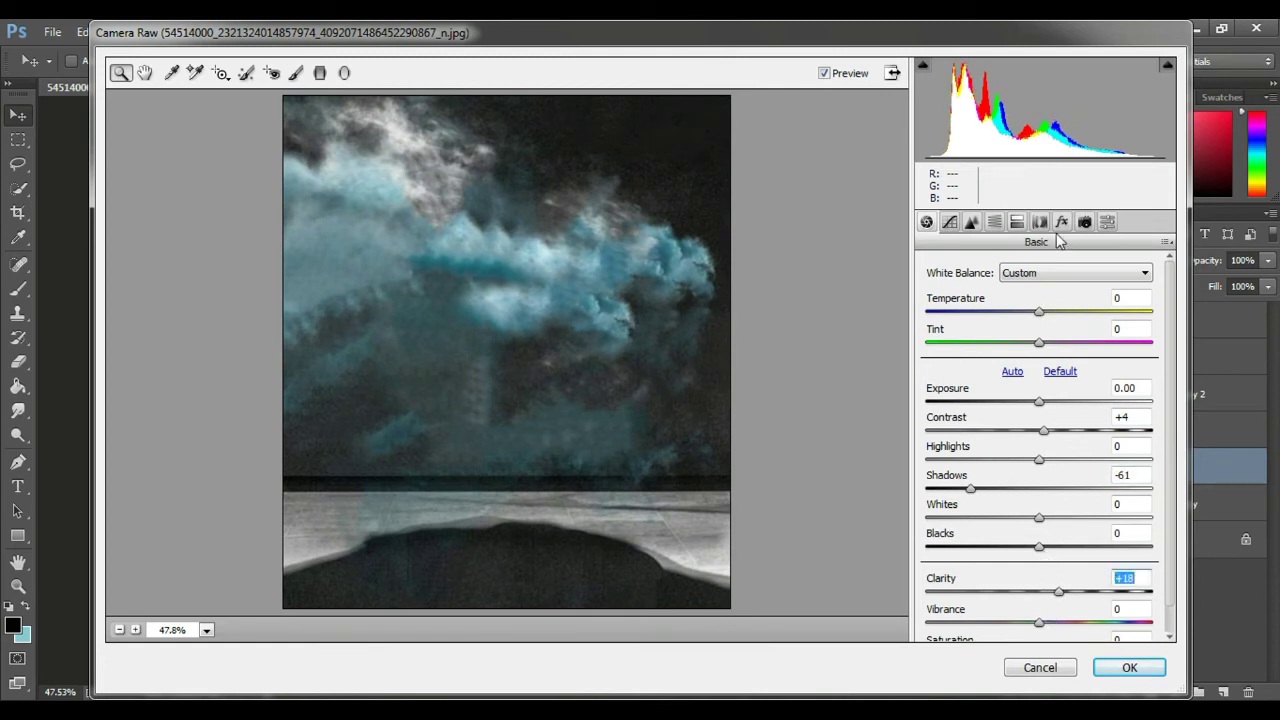
pyautogui.click(1039, 311)
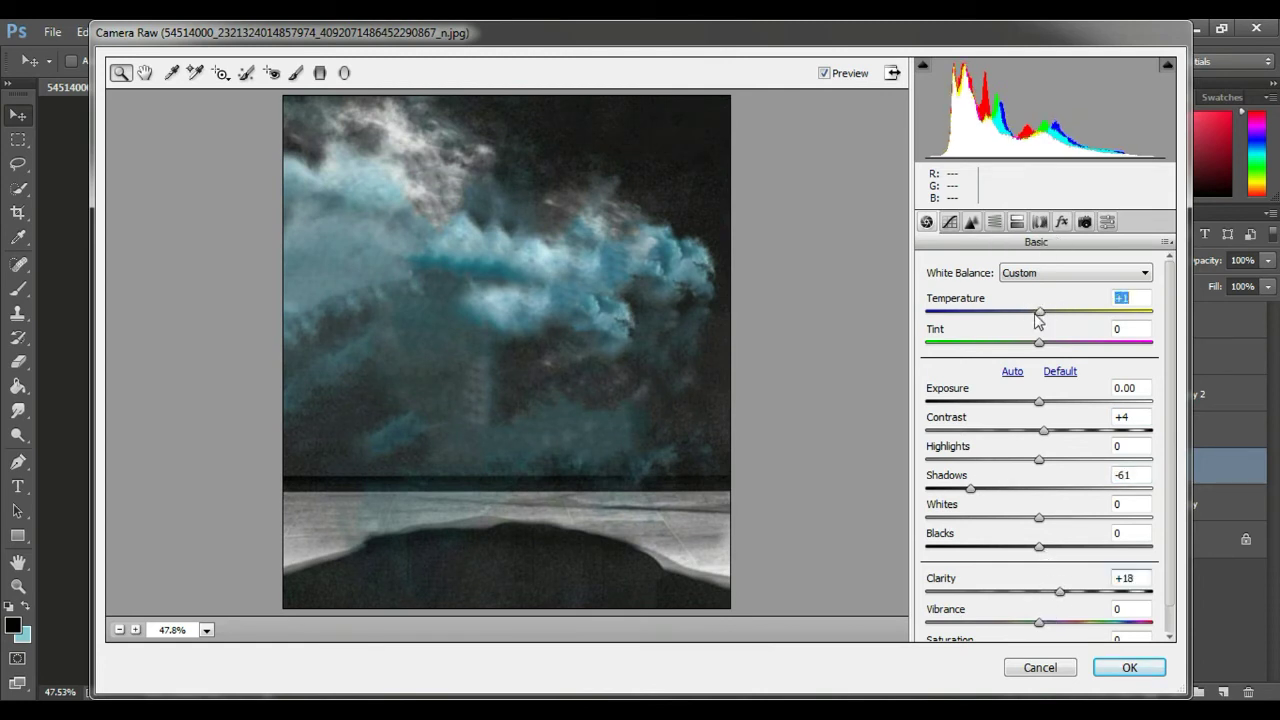
pyautogui.click(971, 221)
pyautogui.moveTo(996, 453); pyautogui.dragTo(1024, 462)
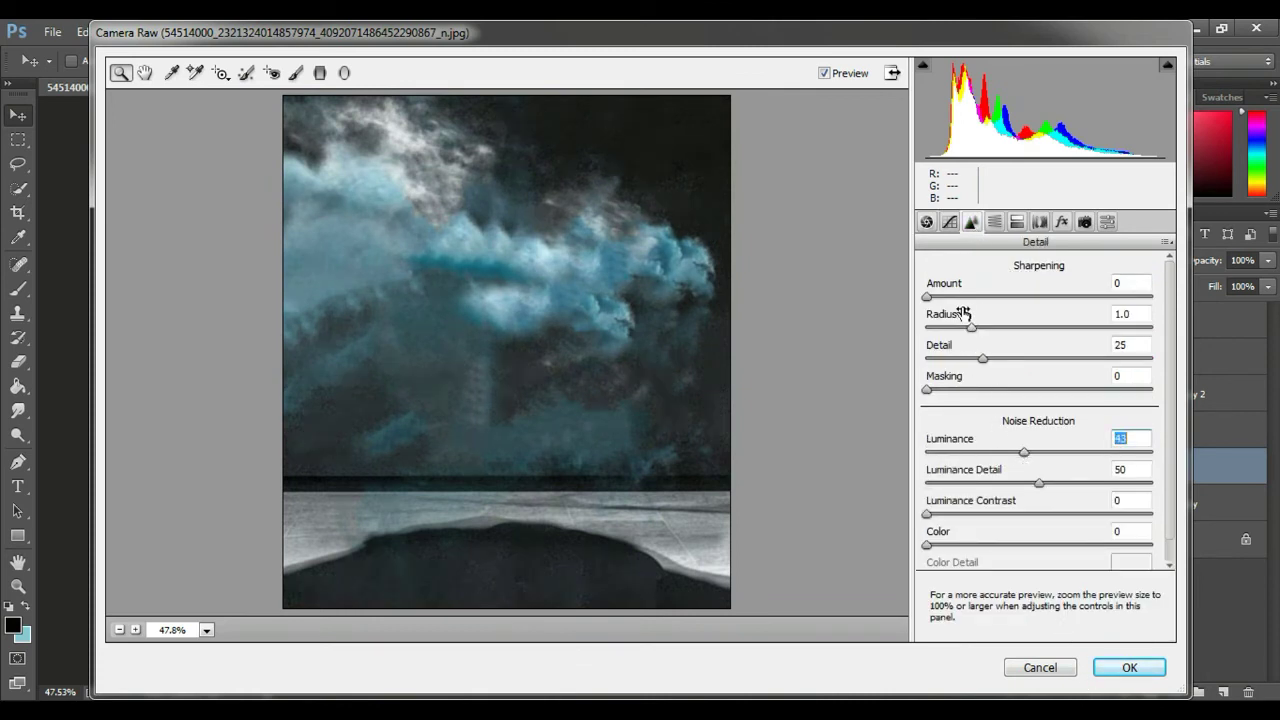
pyautogui.click(1061, 221)
pyautogui.moveTo(962, 300); pyautogui.dragTo(981, 300)
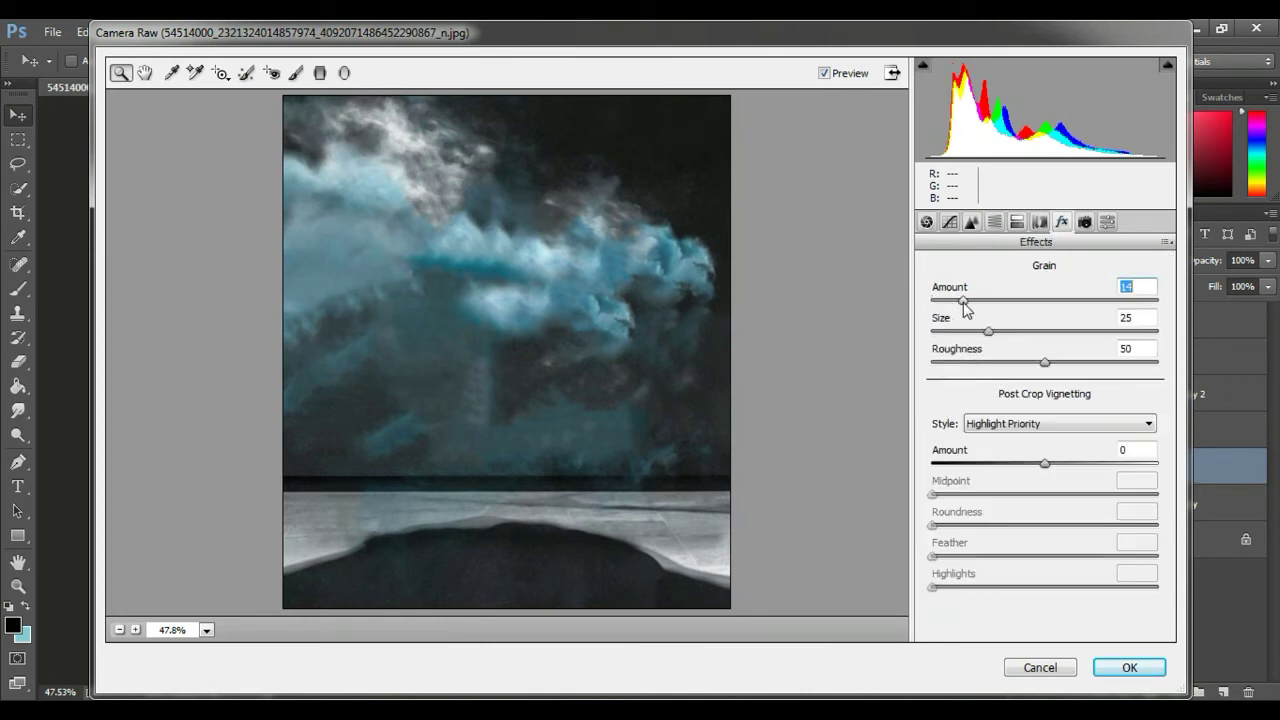
pyautogui.click(1117, 676)
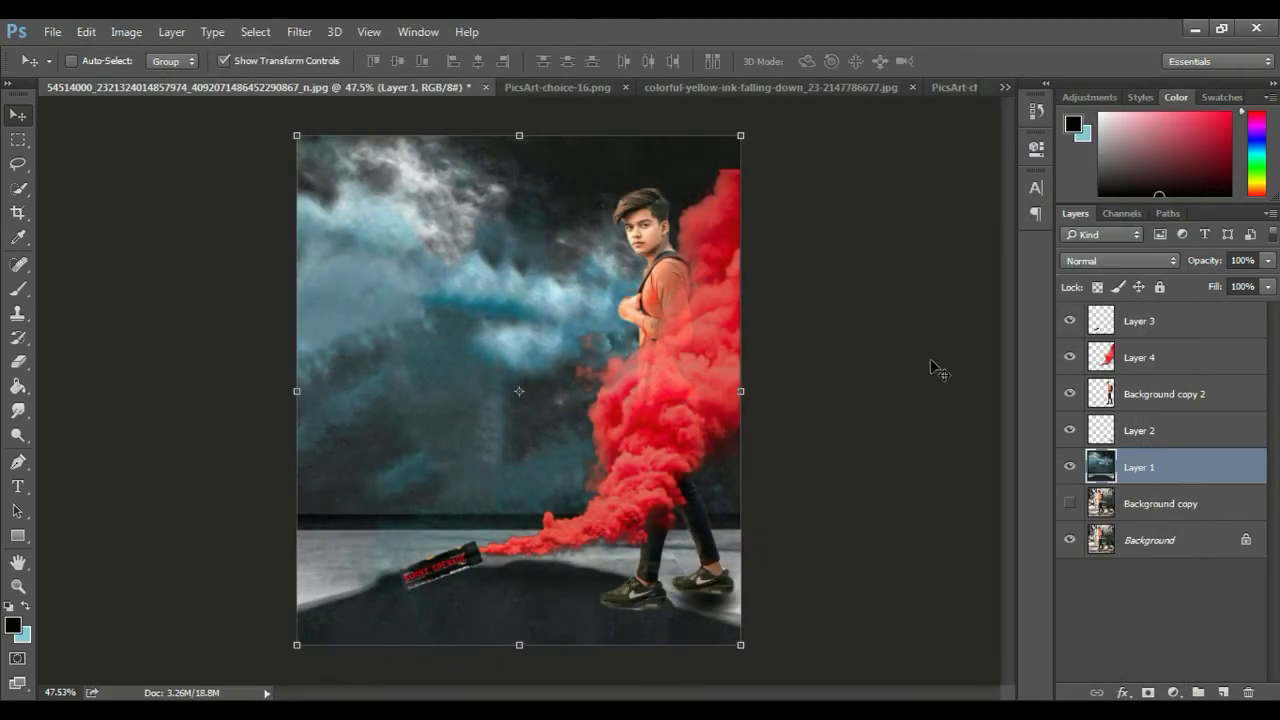
# In Camera Raw on Background copy 2, warm temperature to about +10, contrast +18, clarity +31
pyautogui.click(1162, 394)
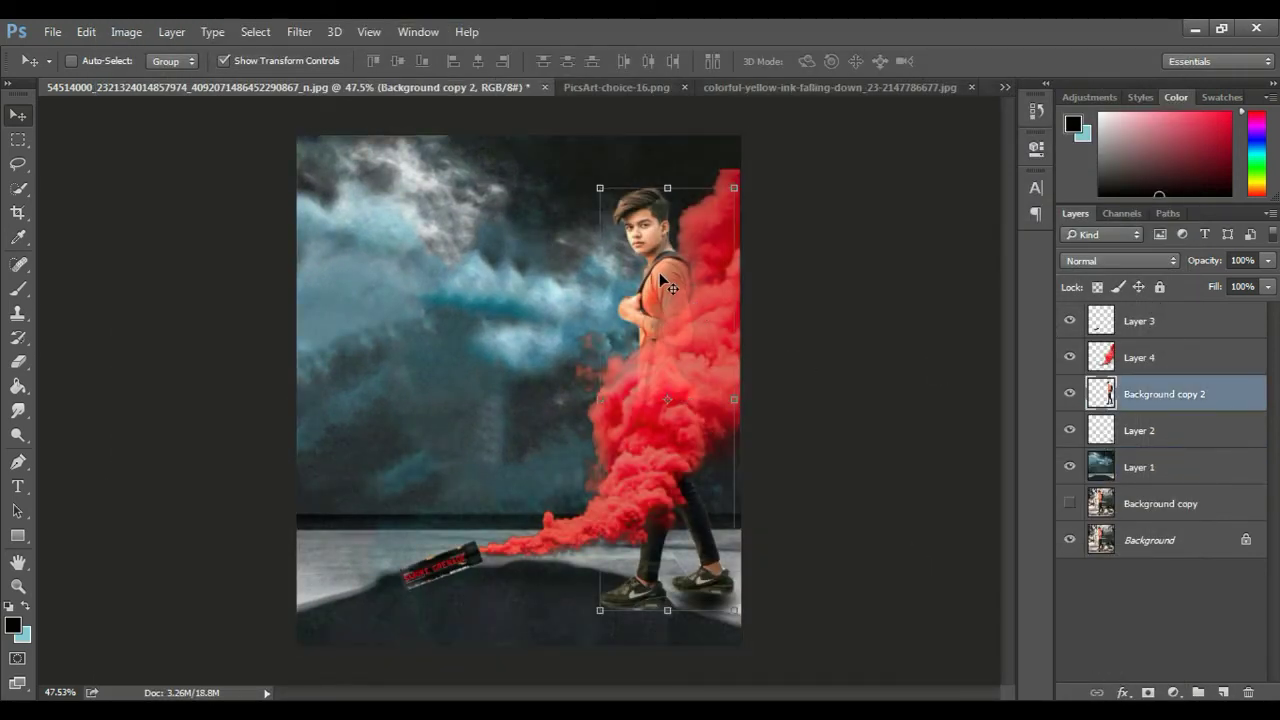
pyautogui.click(299, 31)
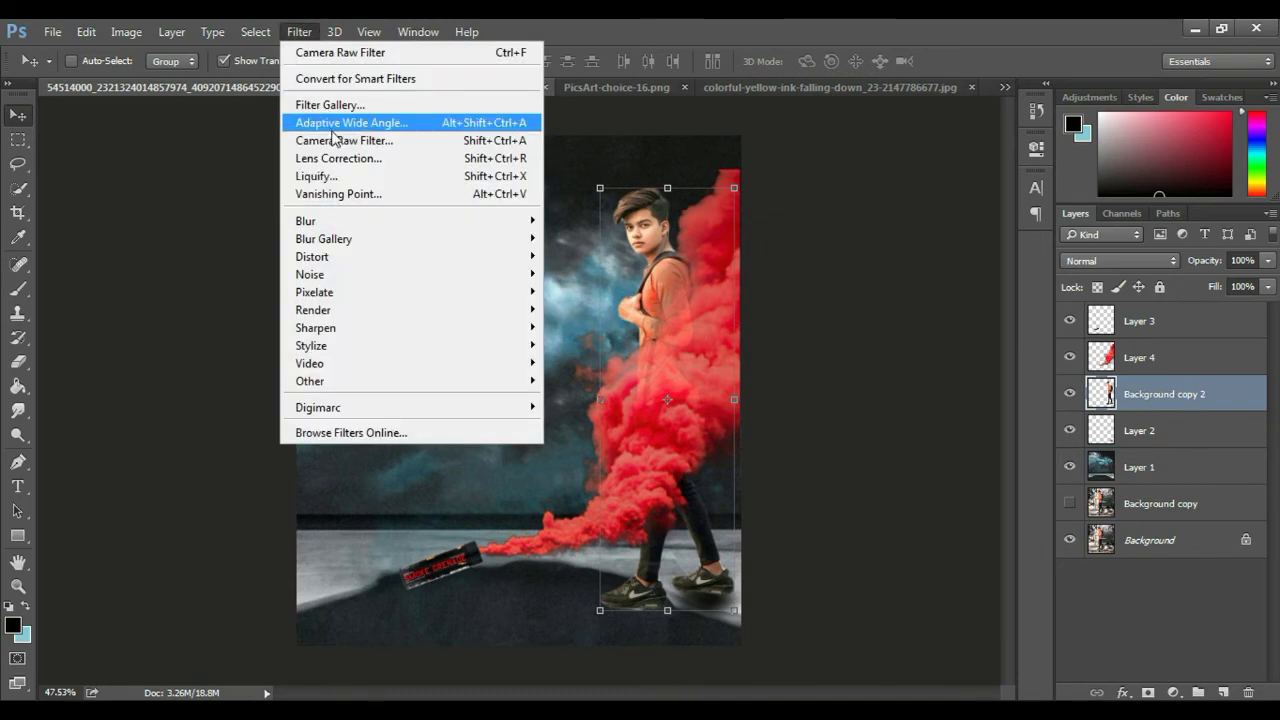
pyautogui.press('Escape')
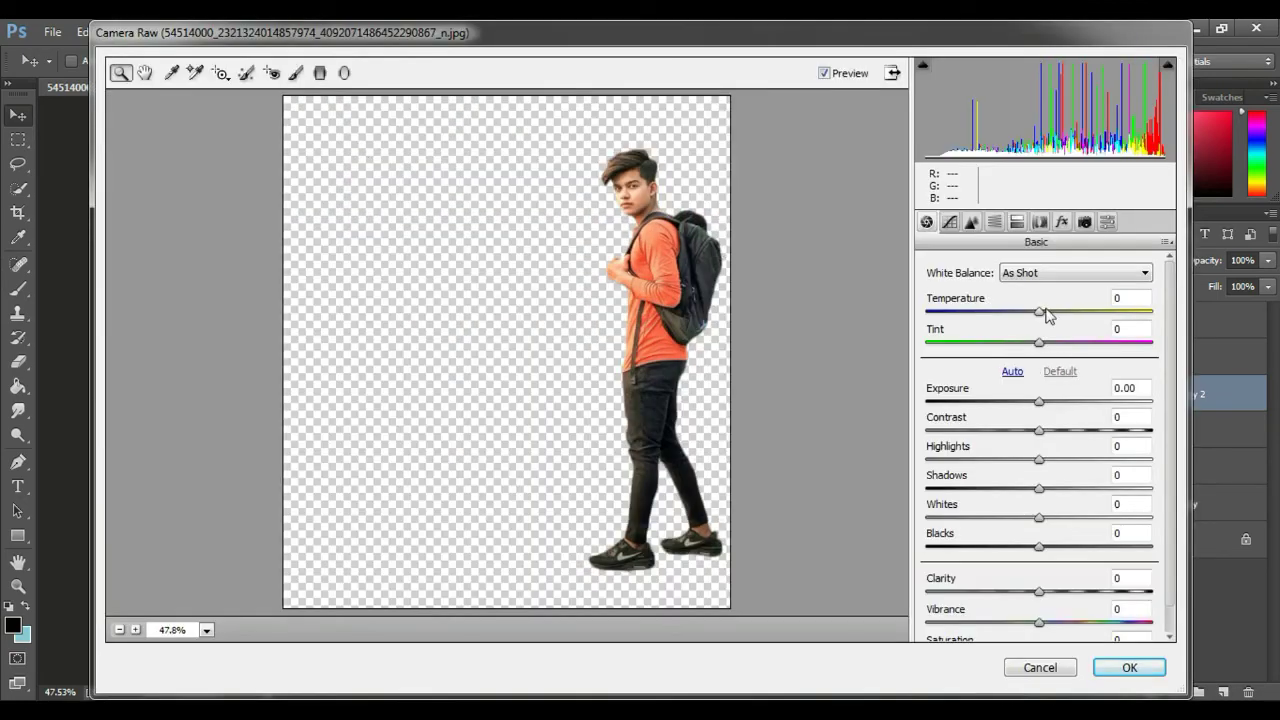
pyautogui.click(1049, 311)
pyautogui.moveTo(1053, 316); pyautogui.dragTo(1054, 316)
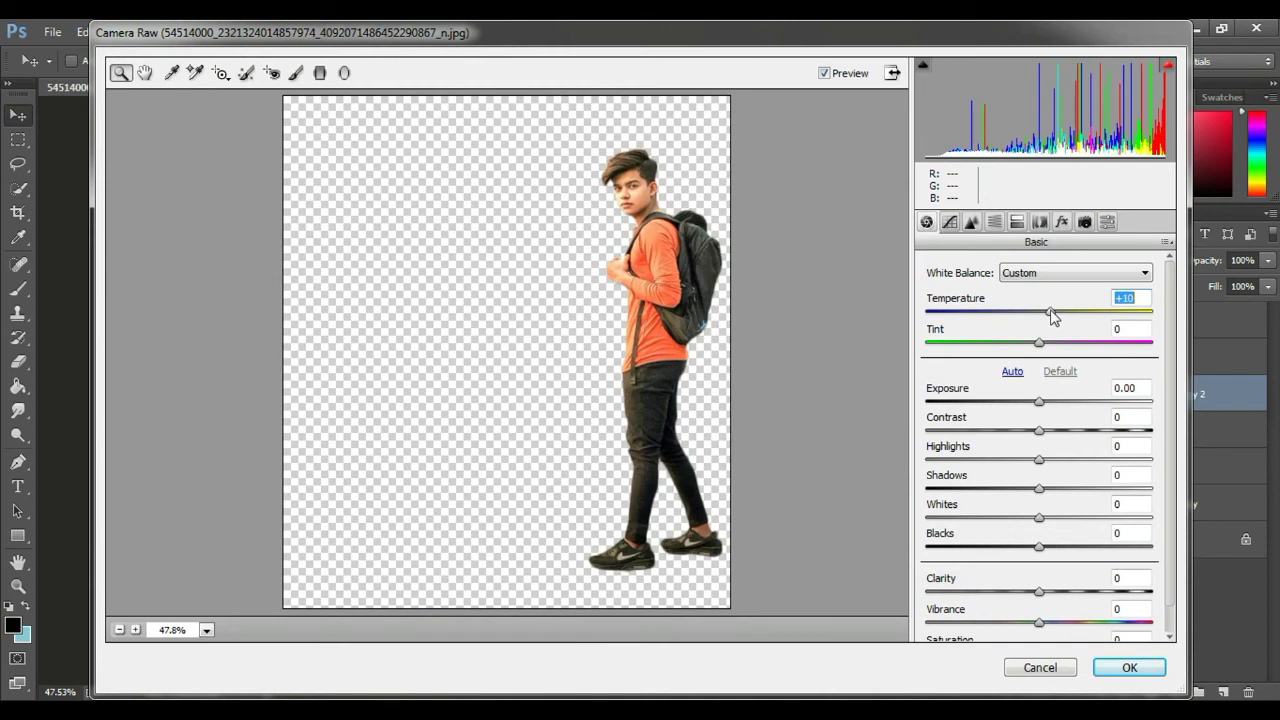
pyautogui.moveTo(1046, 430)
pyautogui.mouseDown()
pyautogui.moveTo(1077, 459)
pyautogui.moveTo(1070, 500)
pyautogui.moveTo(1015, 525)
pyautogui.moveTo(993, 553)
pyautogui.mouseUp()
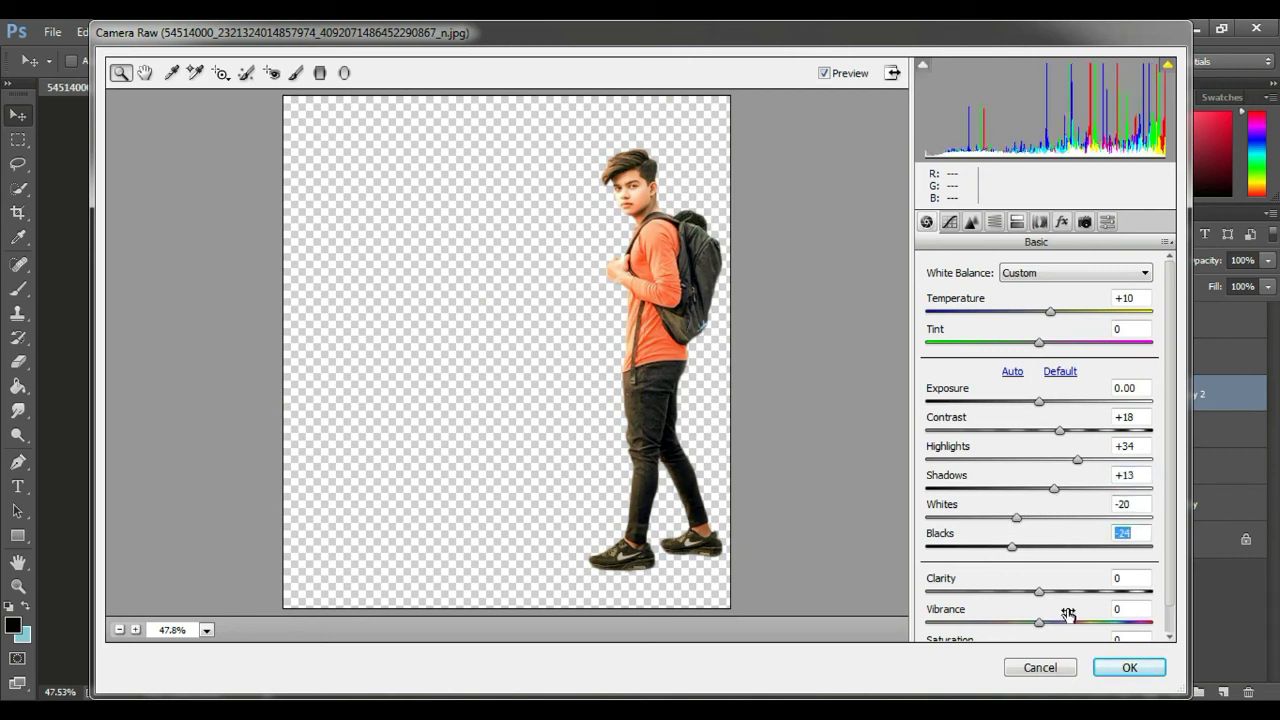
pyautogui.moveTo(1069, 593); pyautogui.dragTo(1073, 593)
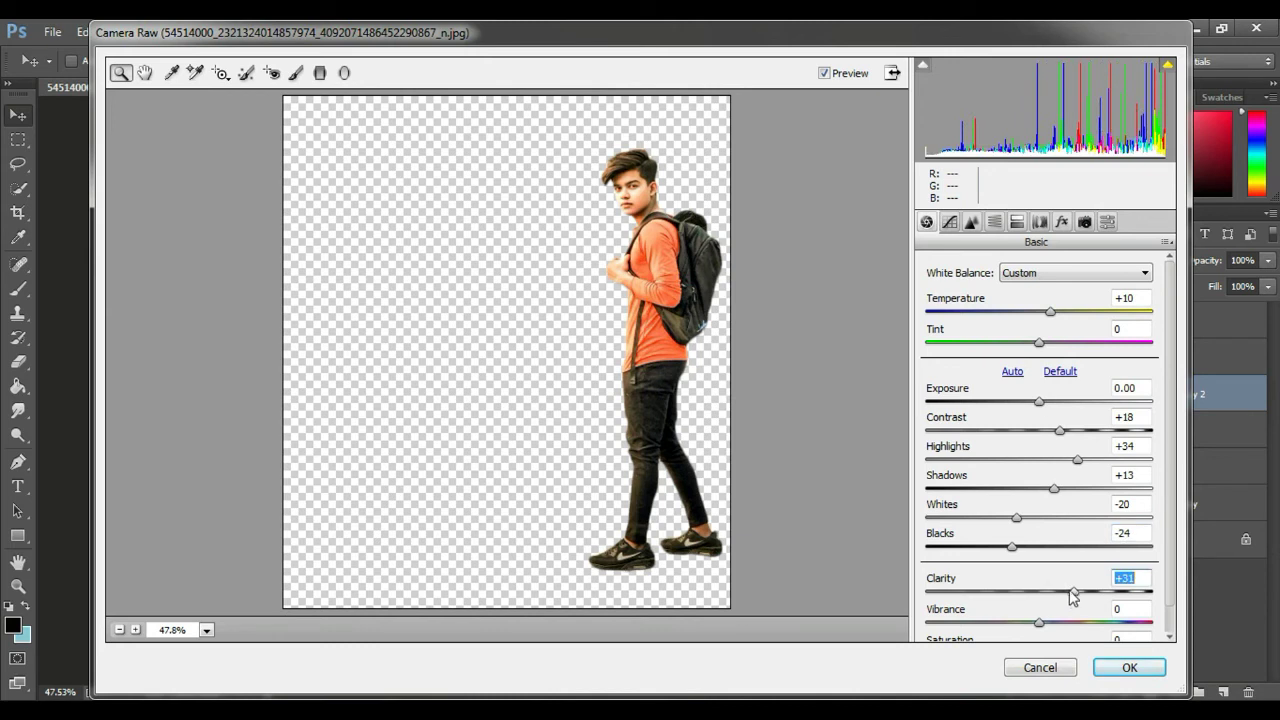
pyautogui.moveTo(1048, 312)
pyautogui.mouseDown()
pyautogui.moveTo(1064, 312)
pyautogui.moveTo(1000, 312)
pyautogui.moveTo(1051, 315)
pyautogui.mouseUp()
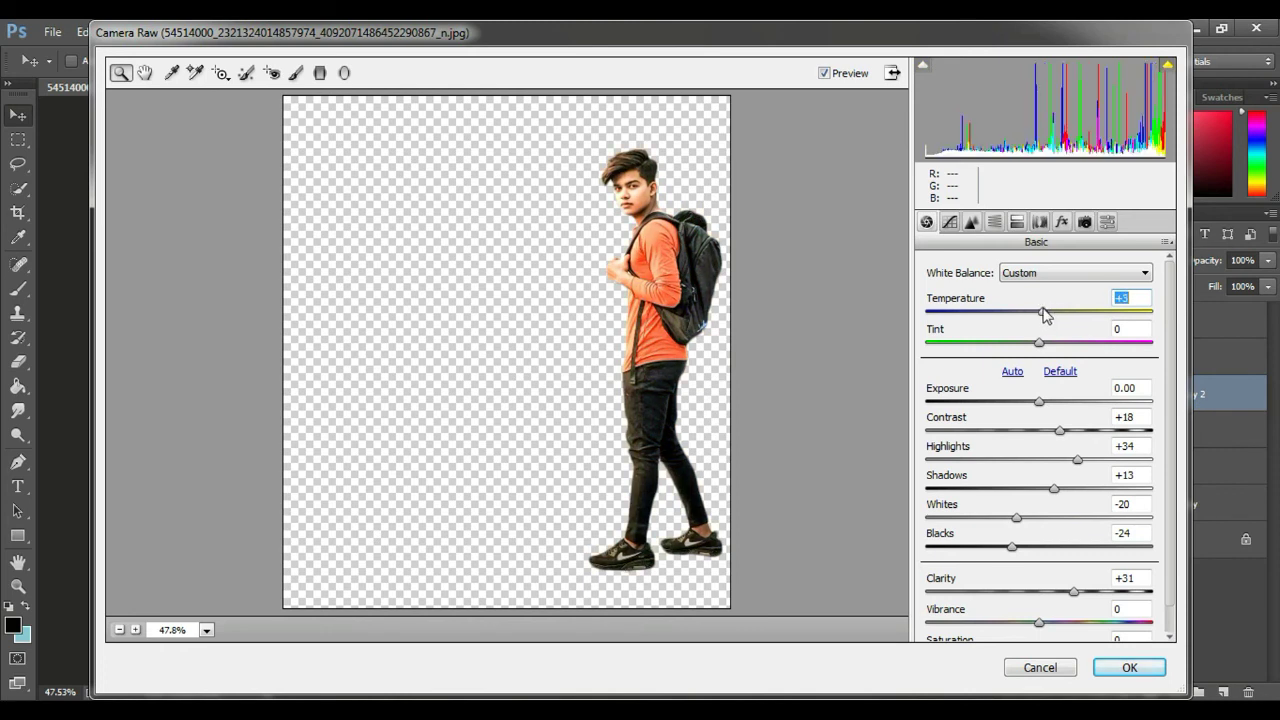
# Add saturated, hue-shifted highlight split toning to the boy and apply the grade
pyautogui.click(1016, 222)
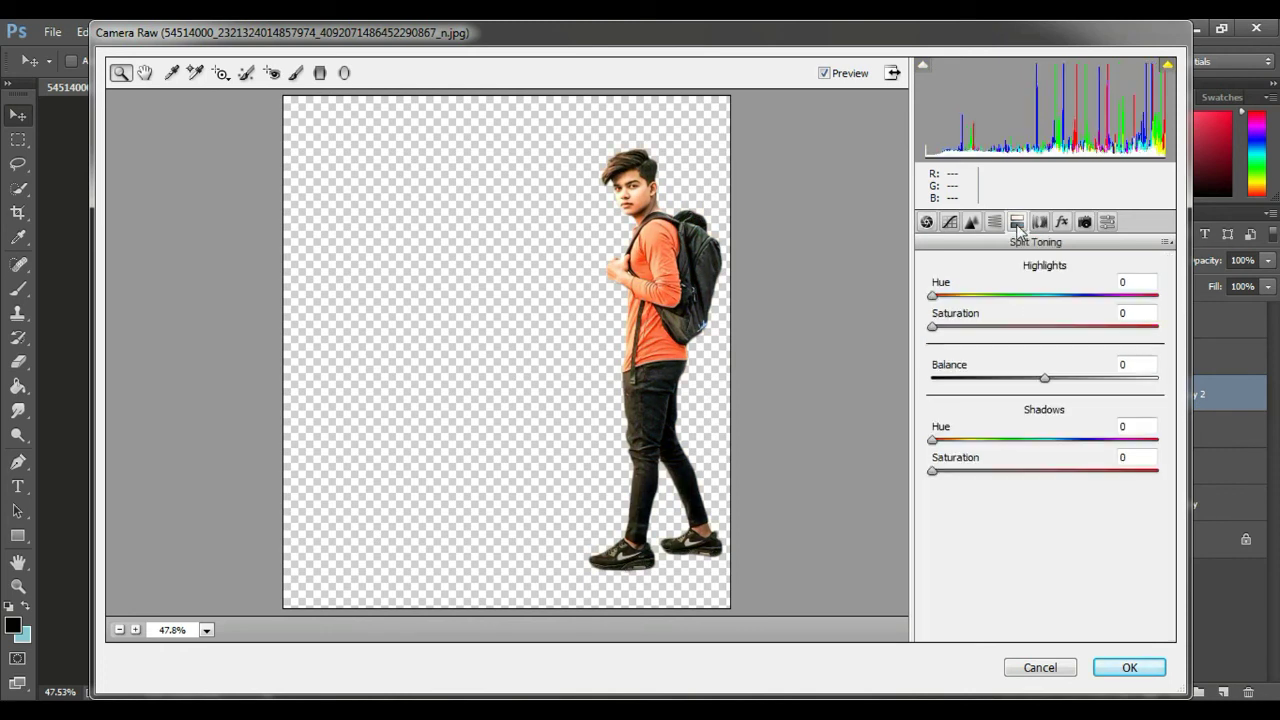
pyautogui.click(969, 326)
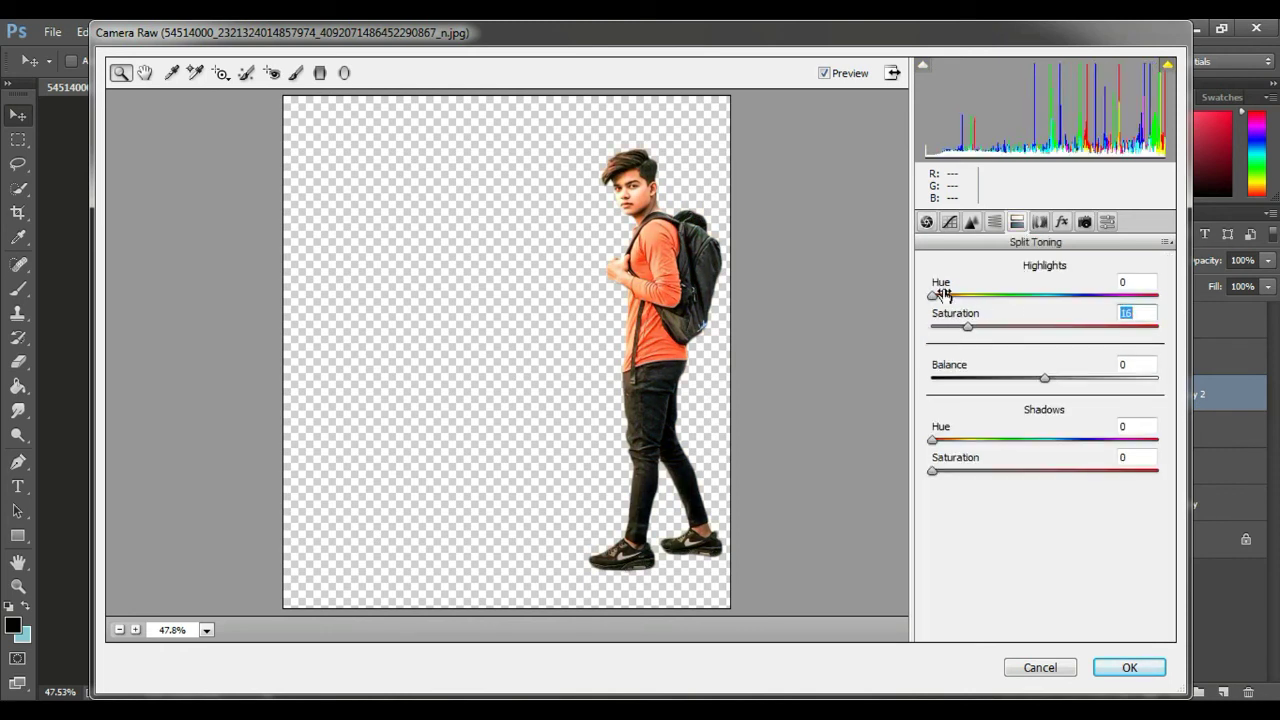
pyautogui.moveTo(933, 296)
pyautogui.mouseDown()
pyautogui.moveTo(1036, 296)
pyautogui.moveTo(931, 296)
pyautogui.moveTo(952, 326)
pyautogui.mouseUp()
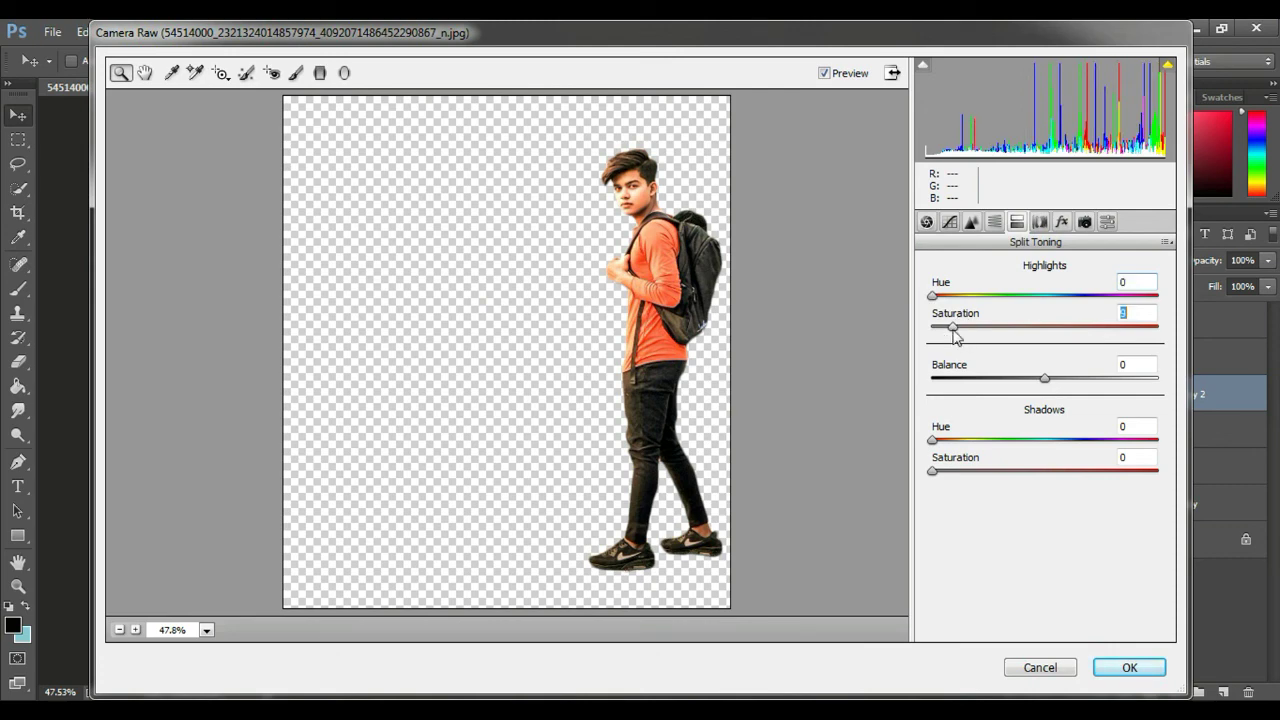
pyautogui.click(1102, 668)
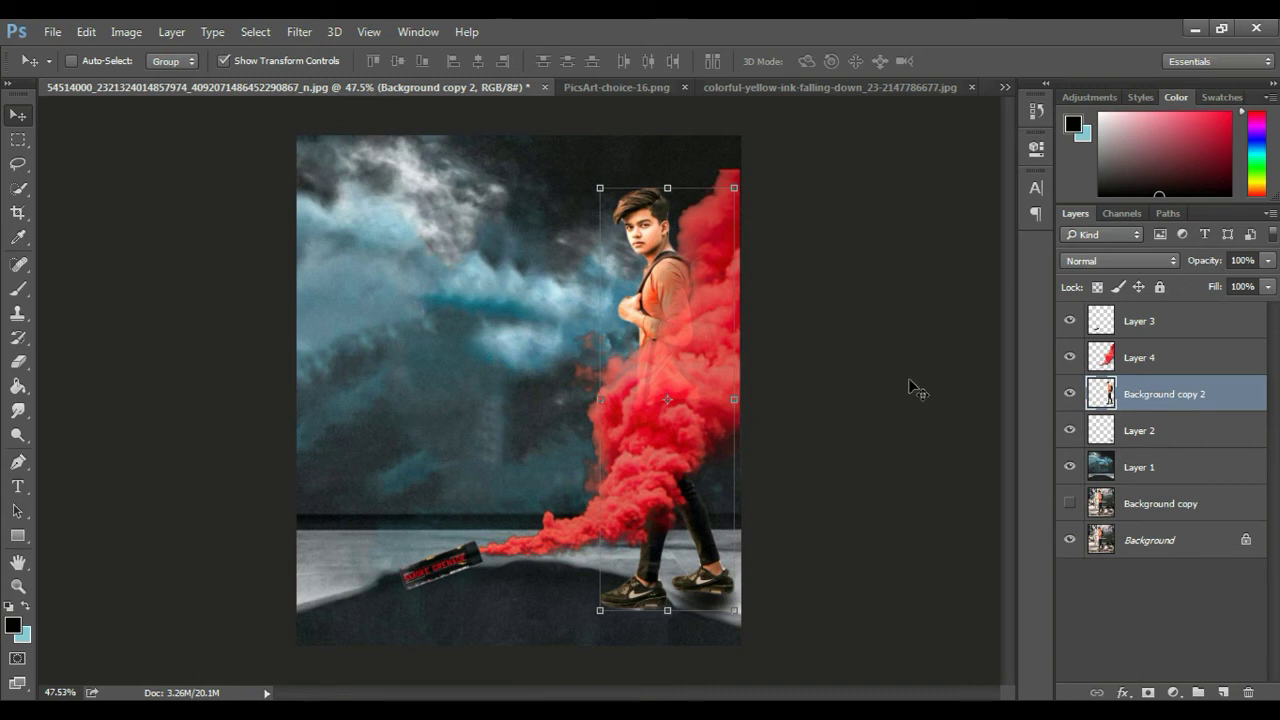
pyautogui.click(1150, 432)
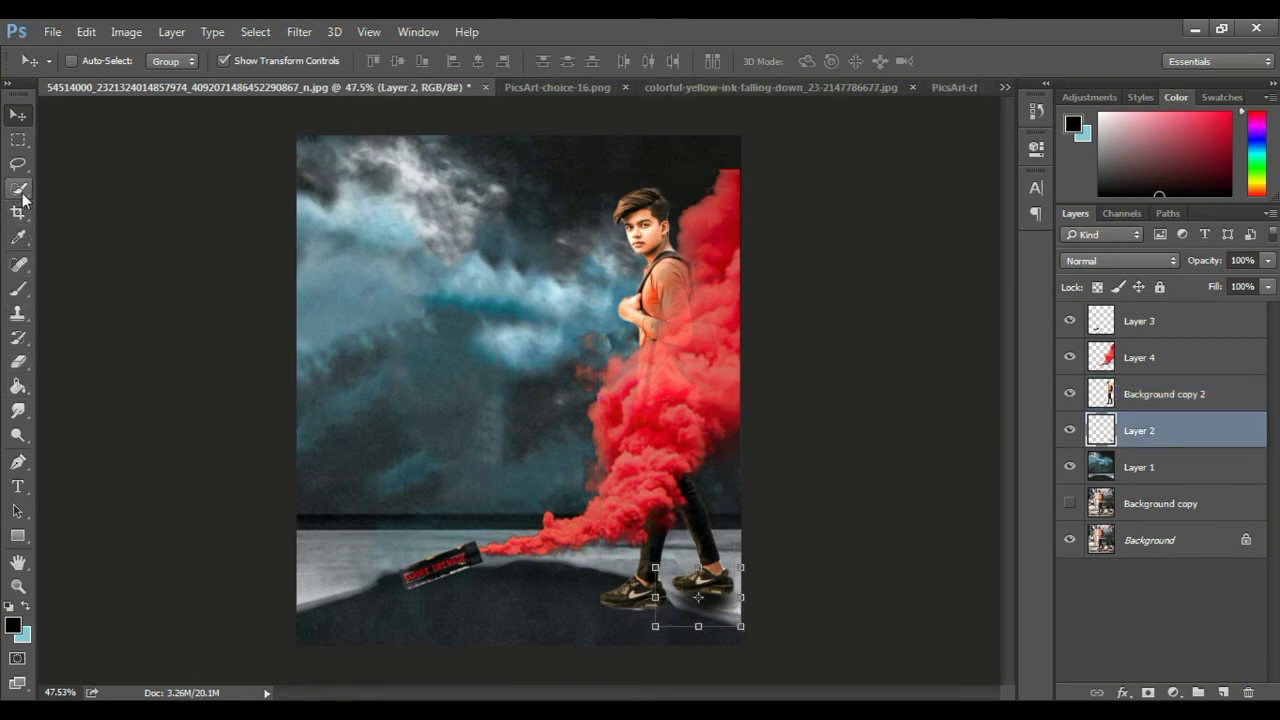
pyautogui.click(14, 313)
pyautogui.click(17, 289)
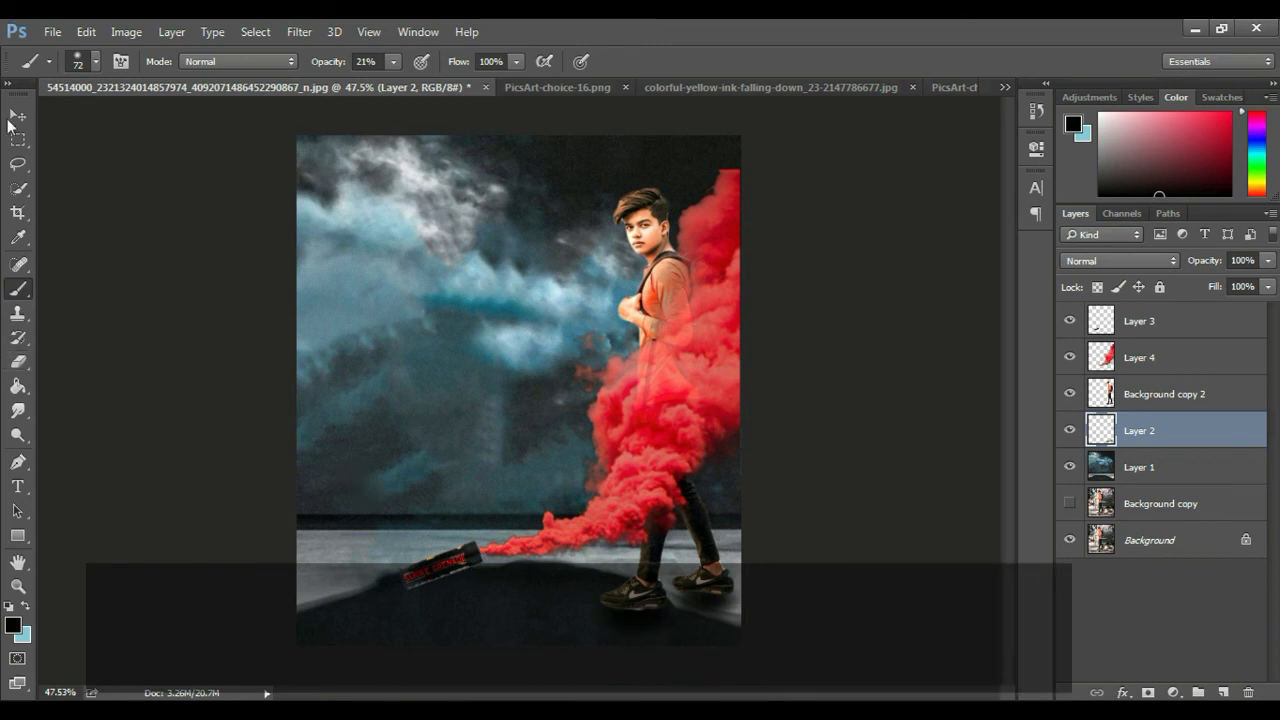
pyautogui.click(16, 116)
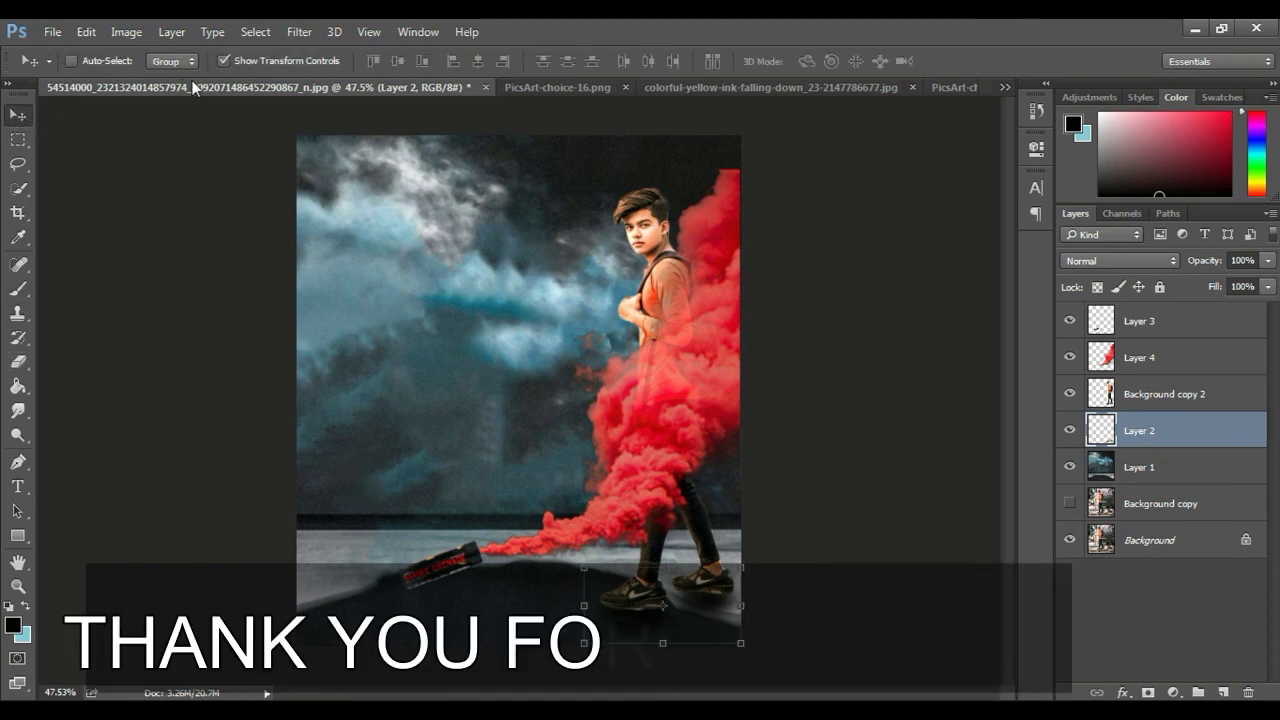
pyautogui.click(40, 28)
# Place the smok logo file, try moving and enlarging it, then cancel the placement
pyautogui.click(111, 338)
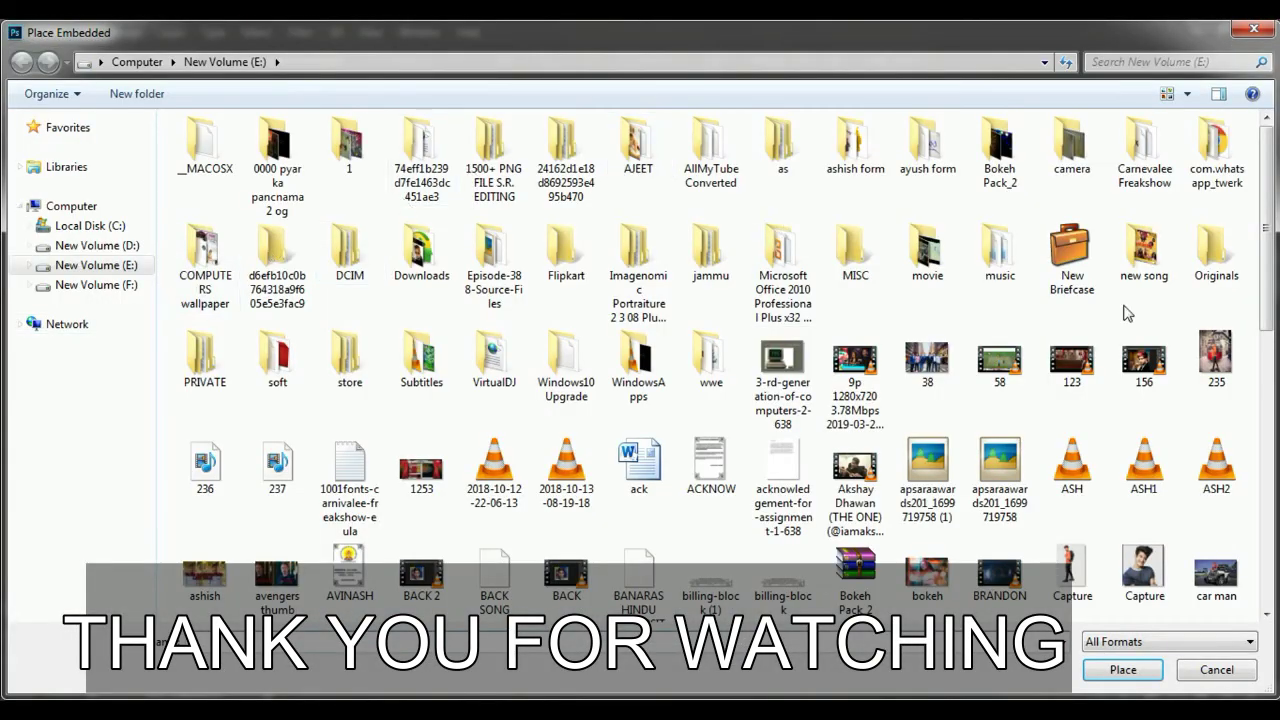
pyautogui.scroll(-5, 1233, 303)
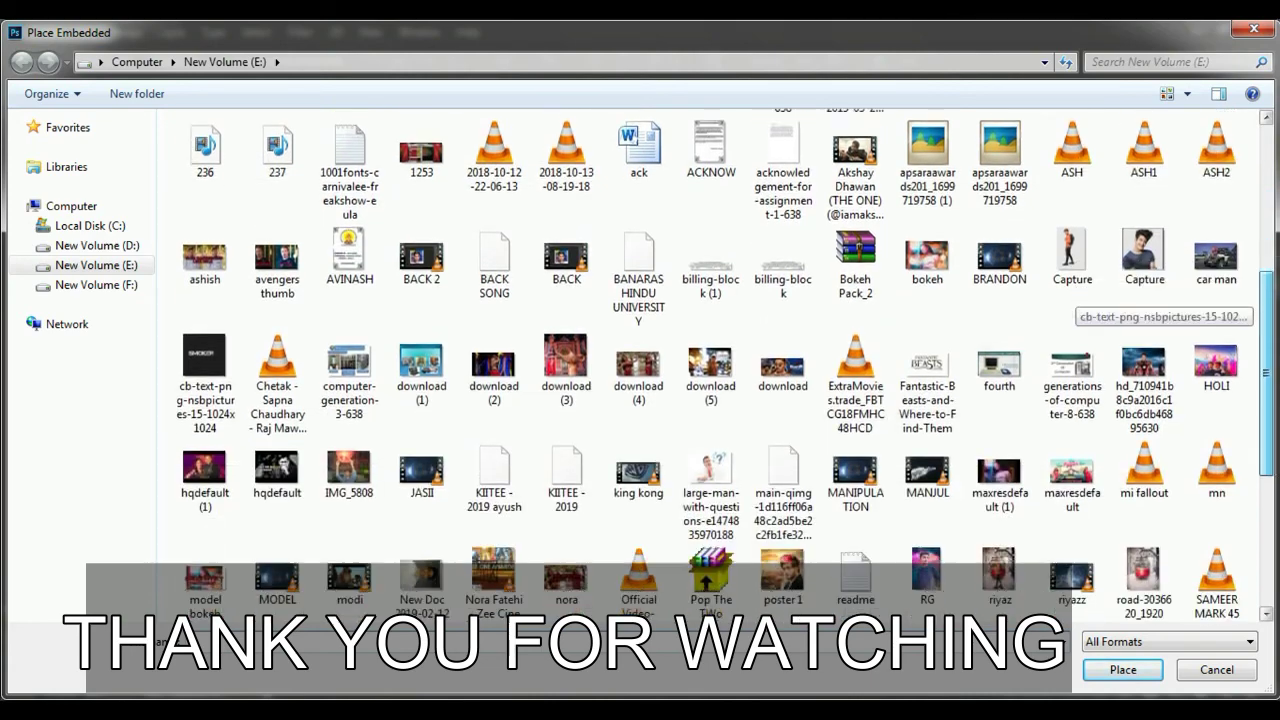
pyautogui.scroll(-2, 1233, 303)
pyautogui.scroll(-2, 1233, 303)
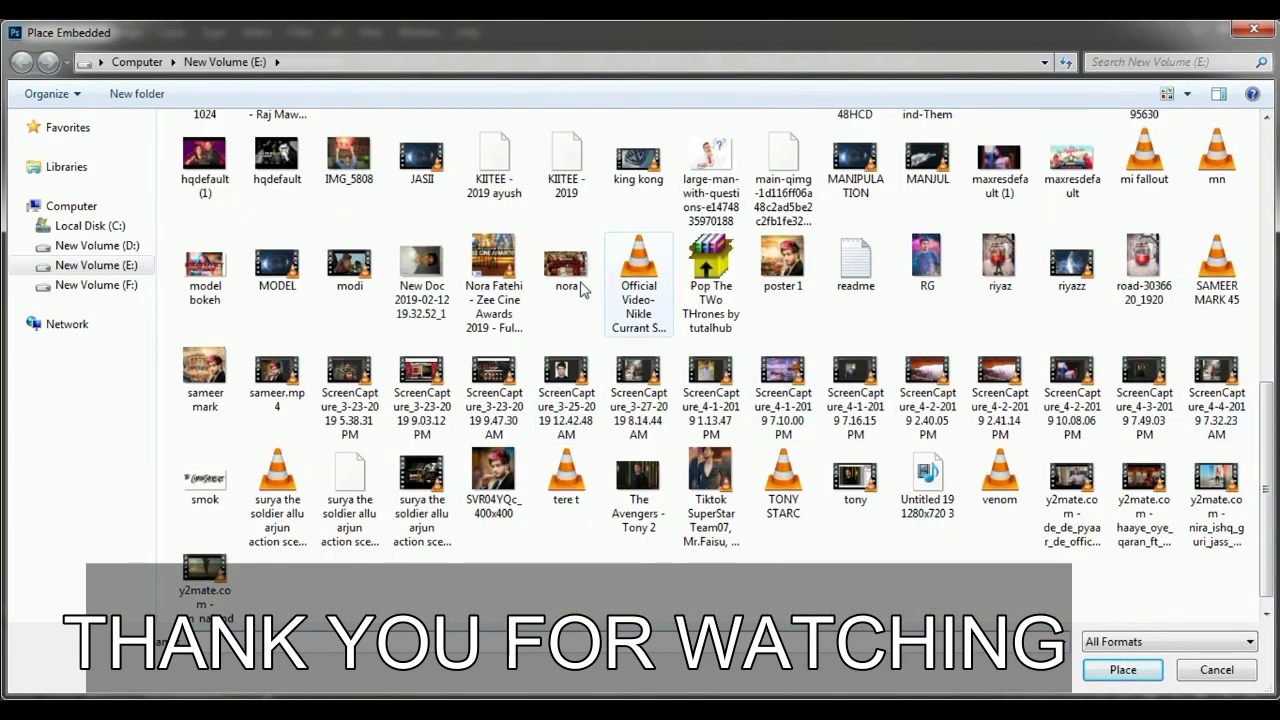
pyautogui.click(216, 505)
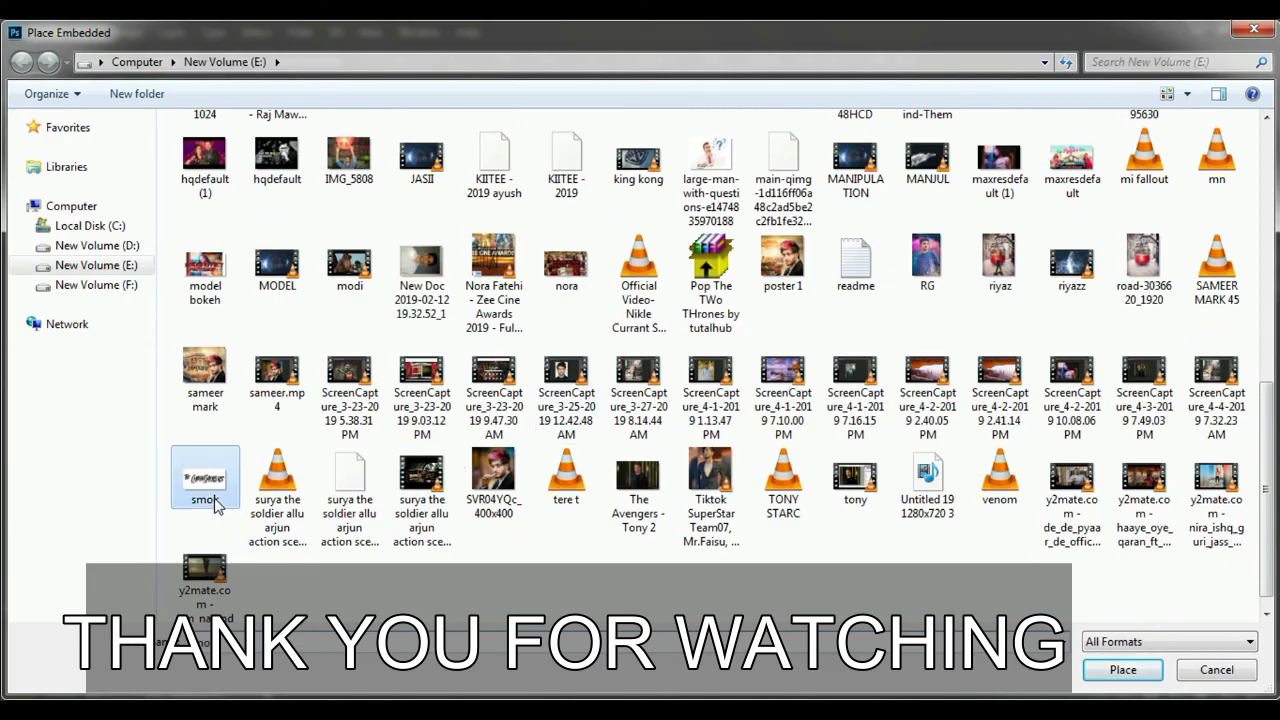
pyautogui.doubleClick(216, 505)
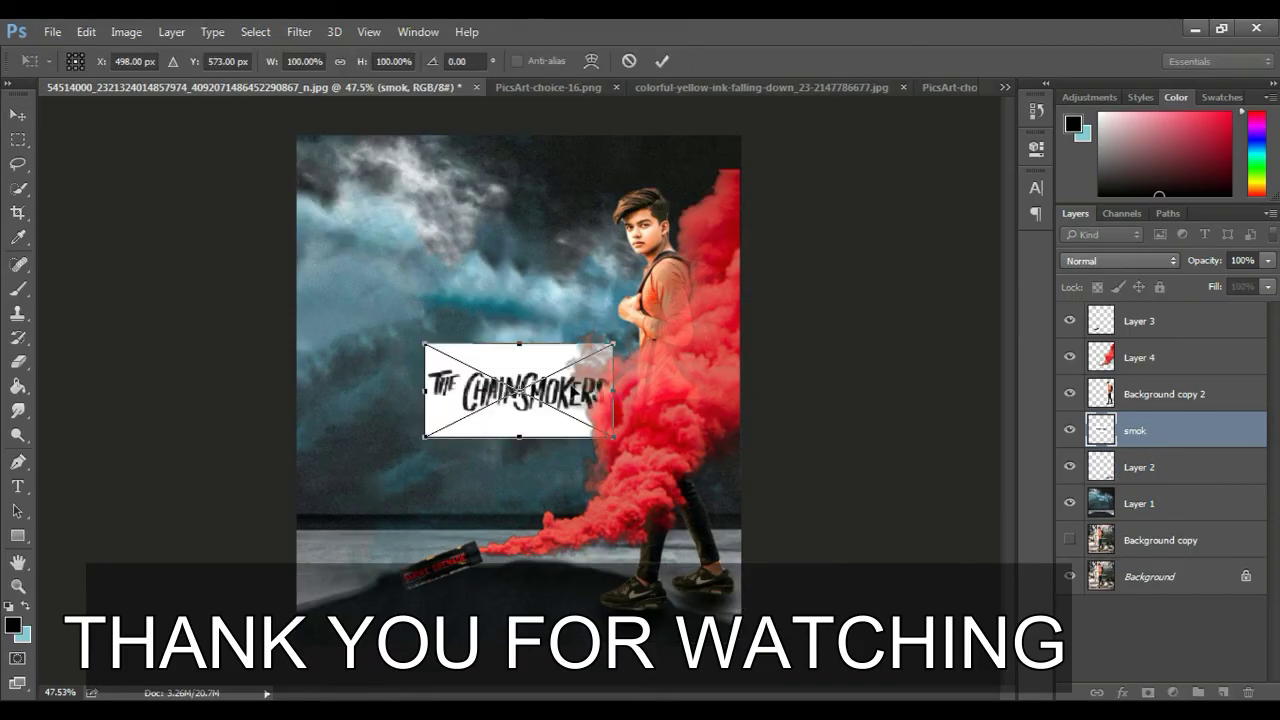
pyautogui.moveTo(565, 370)
pyautogui.mouseDown()
pyautogui.moveTo(540, 395)
pyautogui.moveTo(529, 380)
pyautogui.mouseUp()
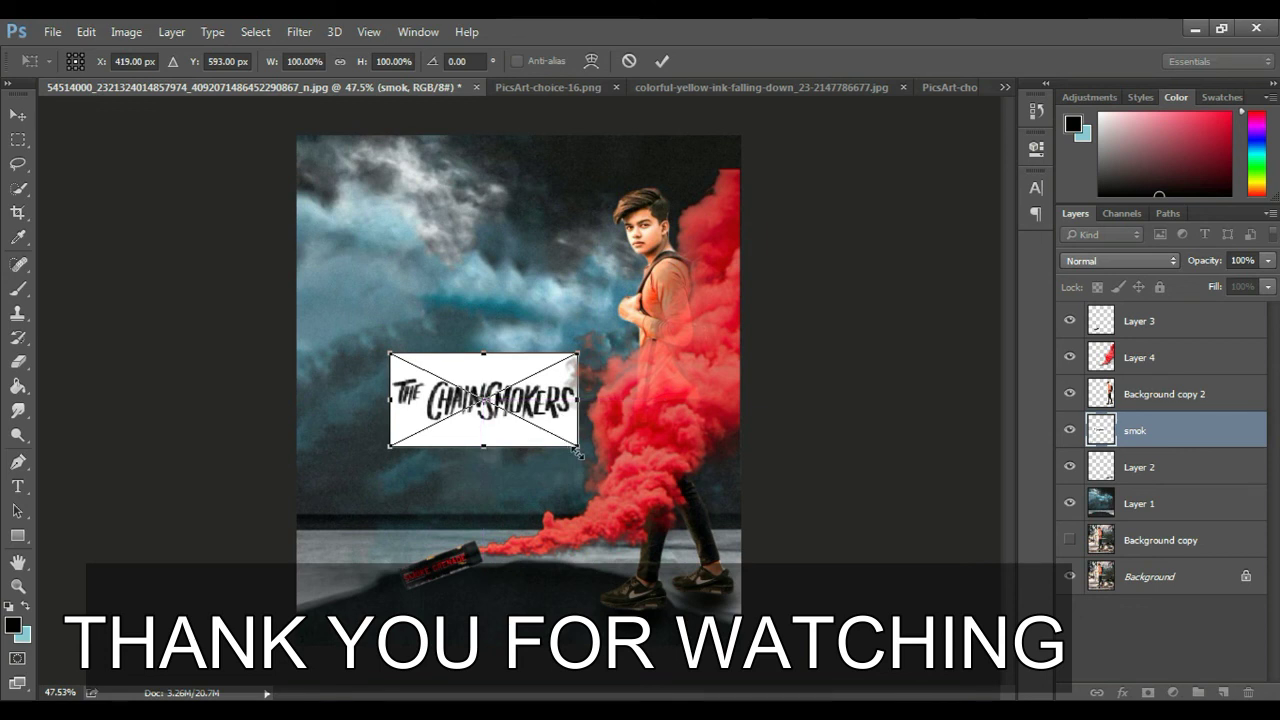
pyautogui.moveTo(578, 452); pyautogui.dragTo(603, 486)
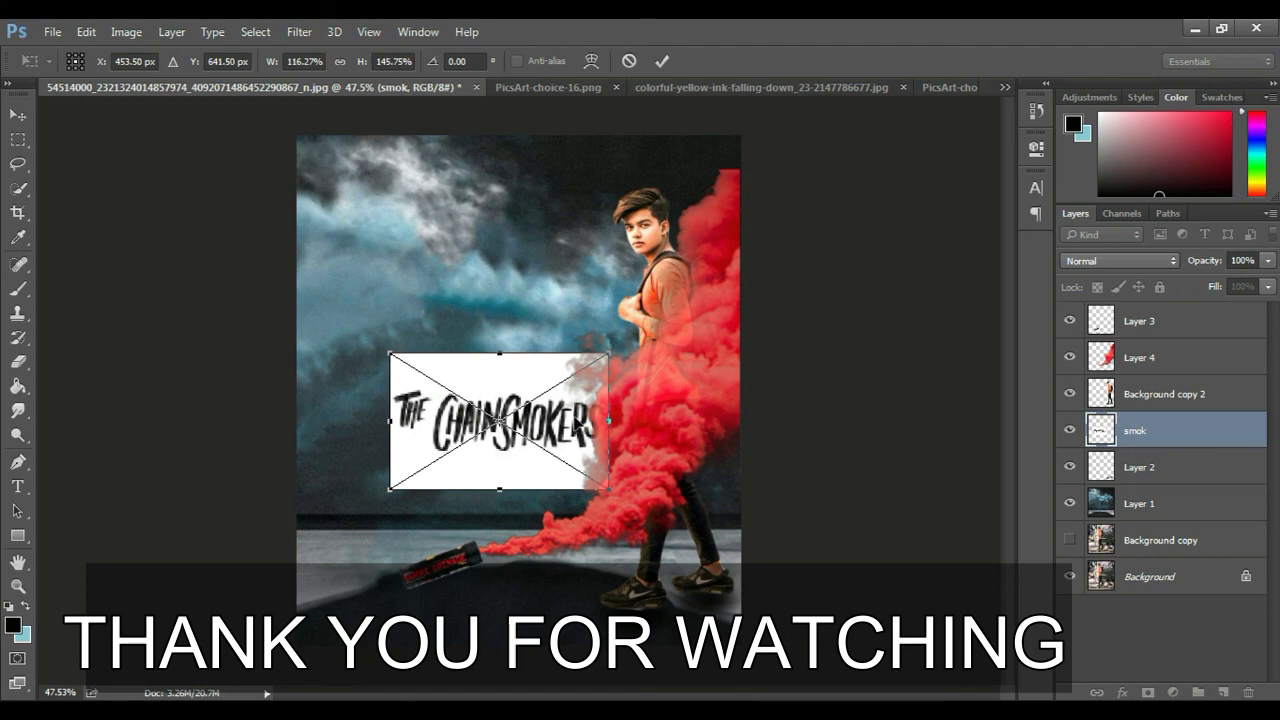
pyautogui.rightClick(580, 420)
pyautogui.click(592, 438)
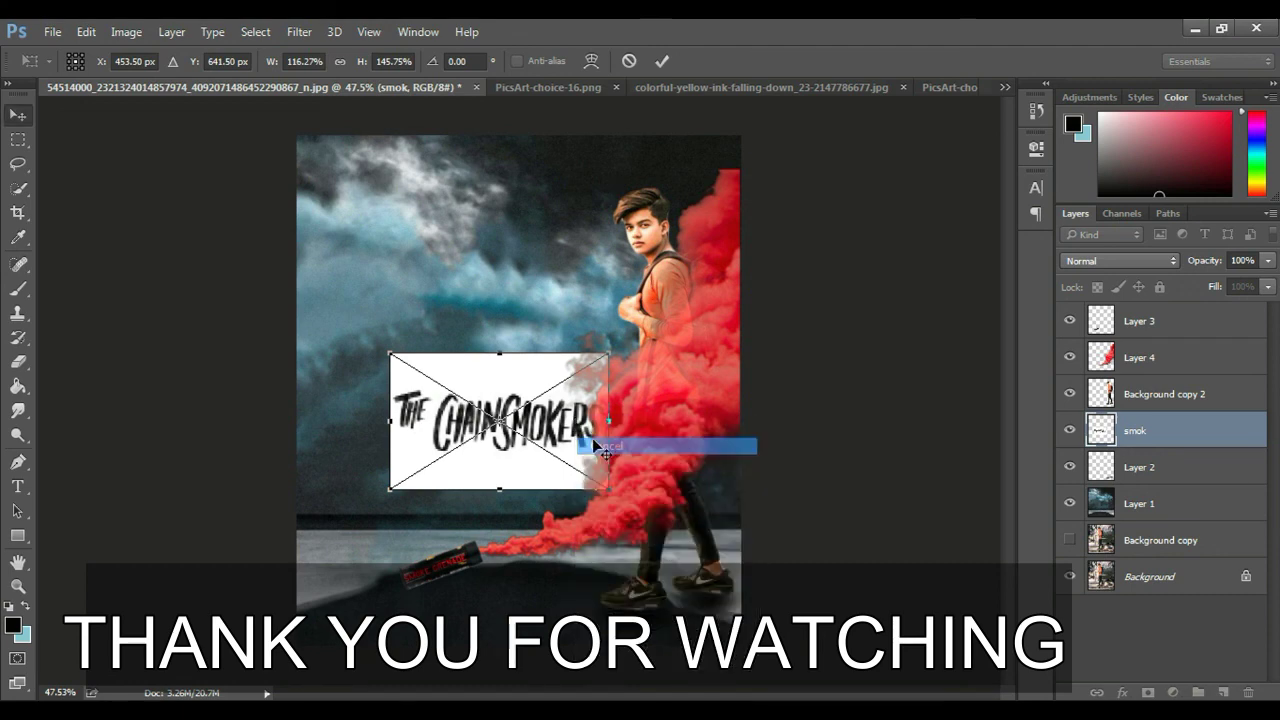
# Re-place the smok logo and position it just left of the red smoke
pyautogui.click(50, 31)
pyautogui.click(113, 337)
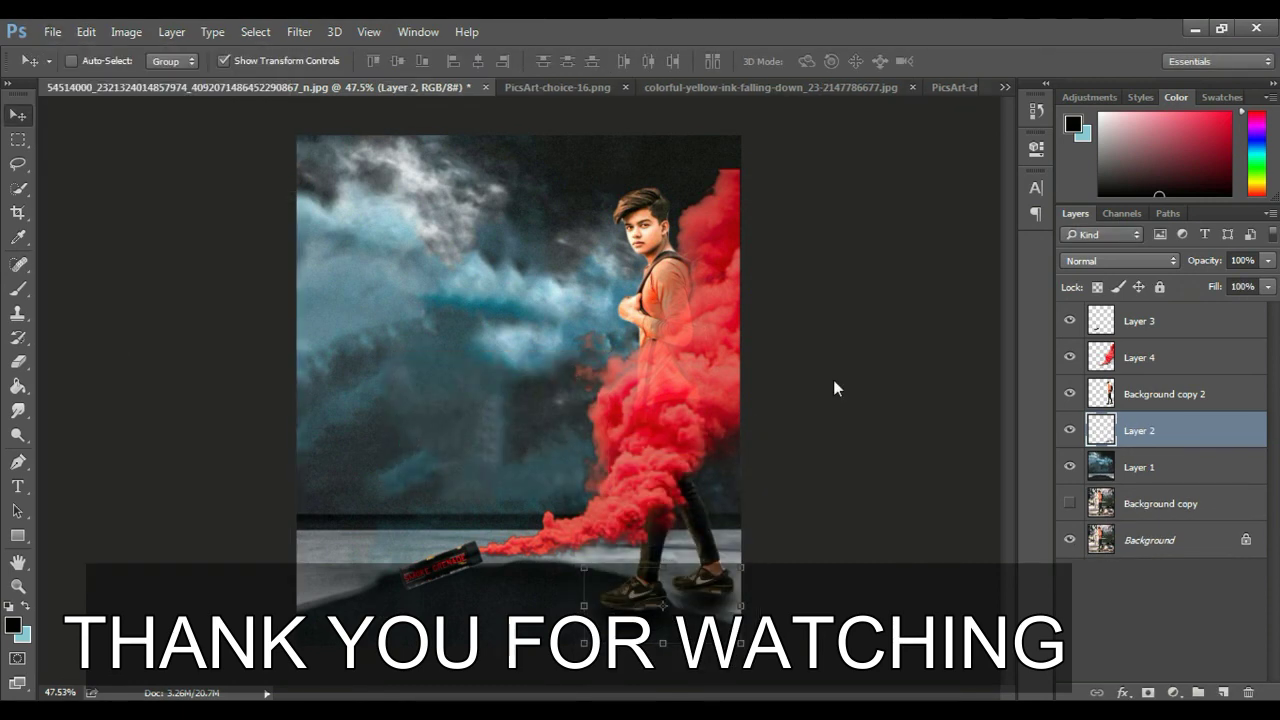
pyautogui.scroll(-3, 1080, 300)
pyautogui.scroll(-5, 1110, 240)
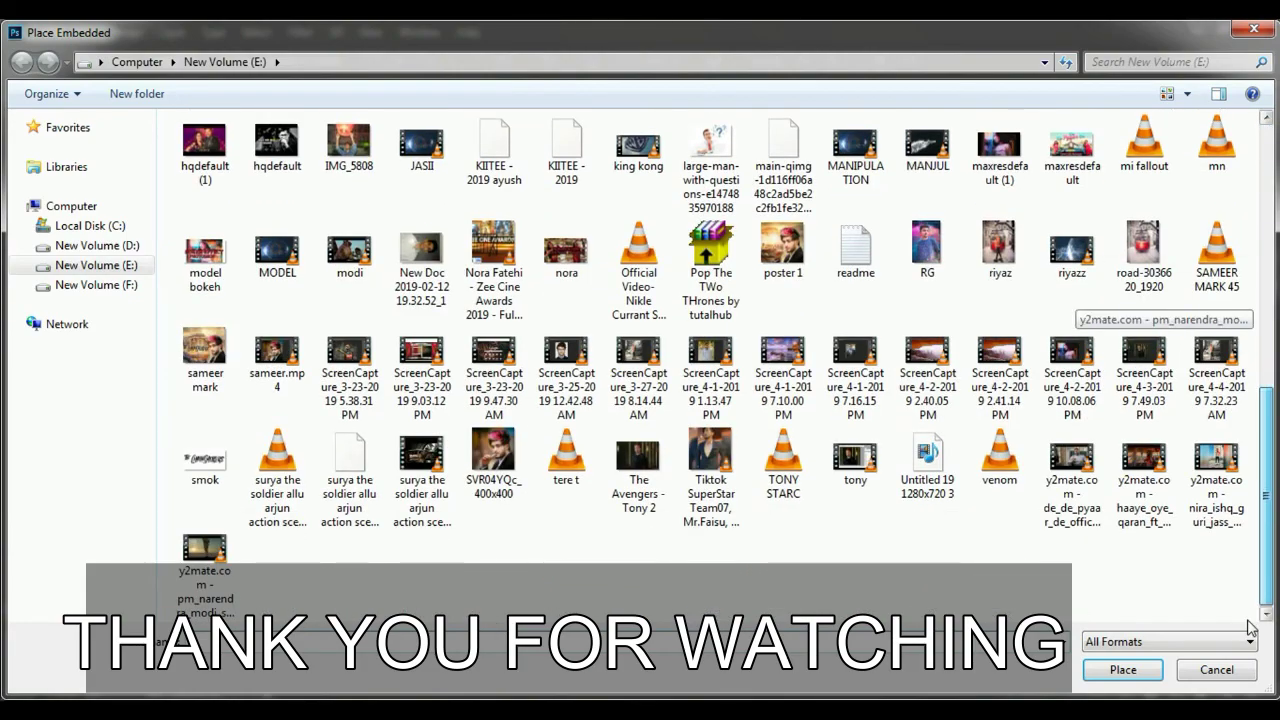
pyautogui.doubleClick(173, 485)
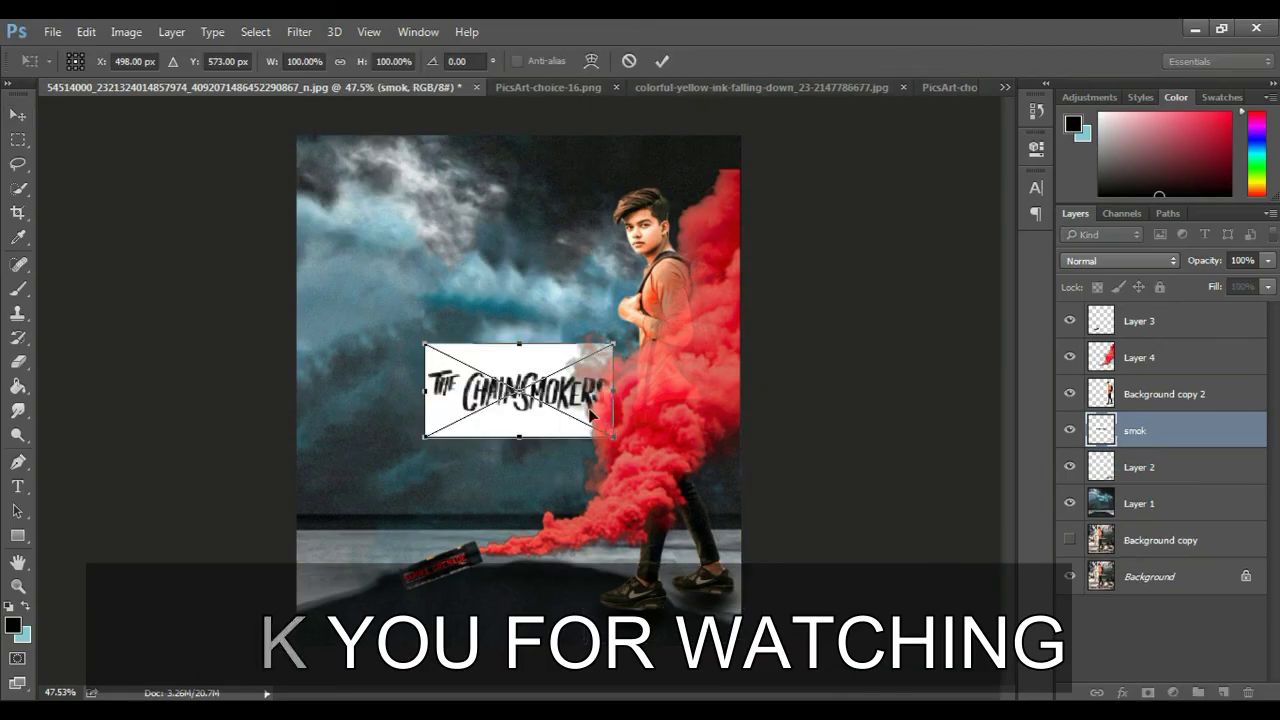
pyautogui.moveTo(592, 415); pyautogui.dragTo(560, 405)
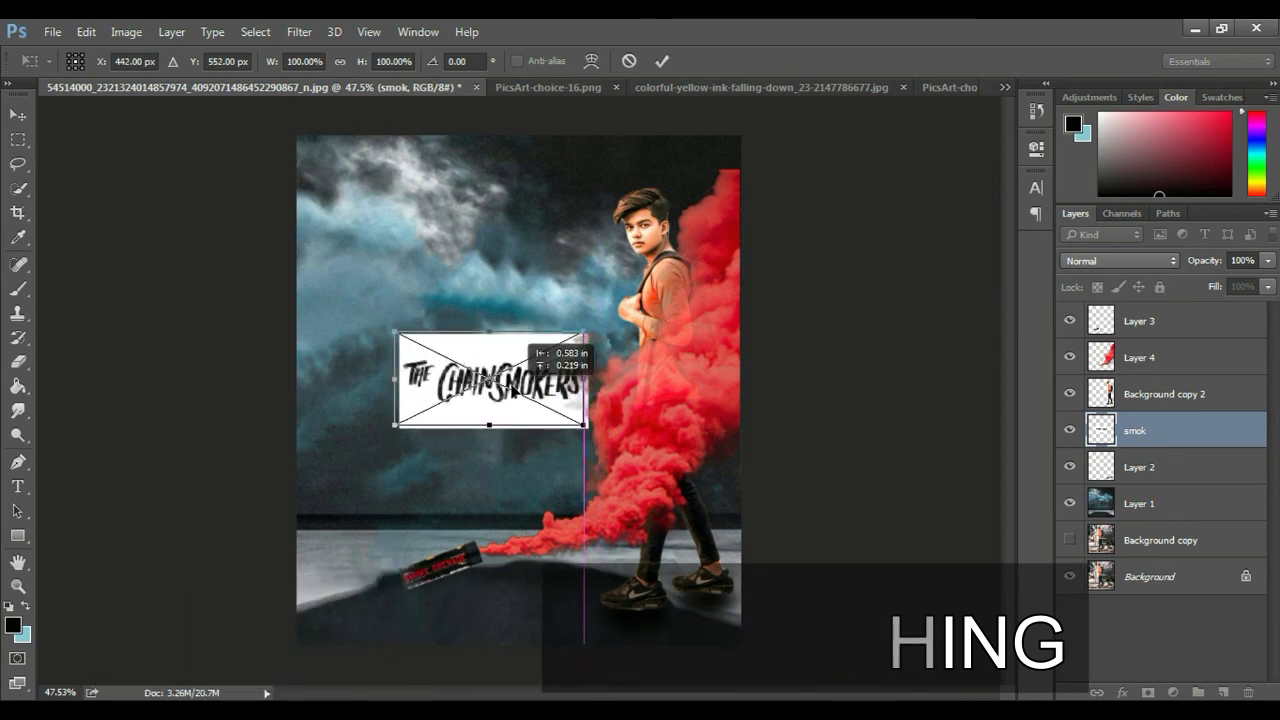